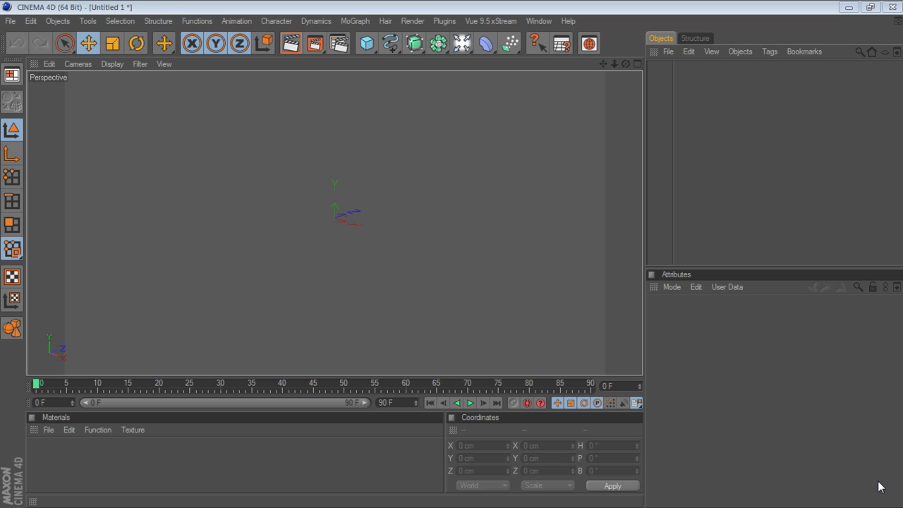
- View the reference images Untitled 1.png, Untitled 2.png and Eastern_Landscape_Hajdudorog.JPG from the desktop
{"action": "left_click", "coordinate": [849, 9]}
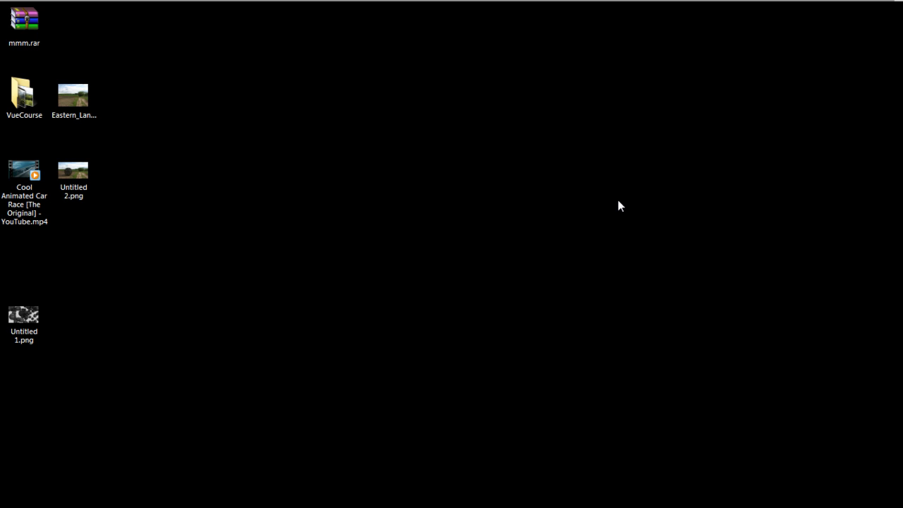
{"action": "double_click", "coordinate": [38, 316]}
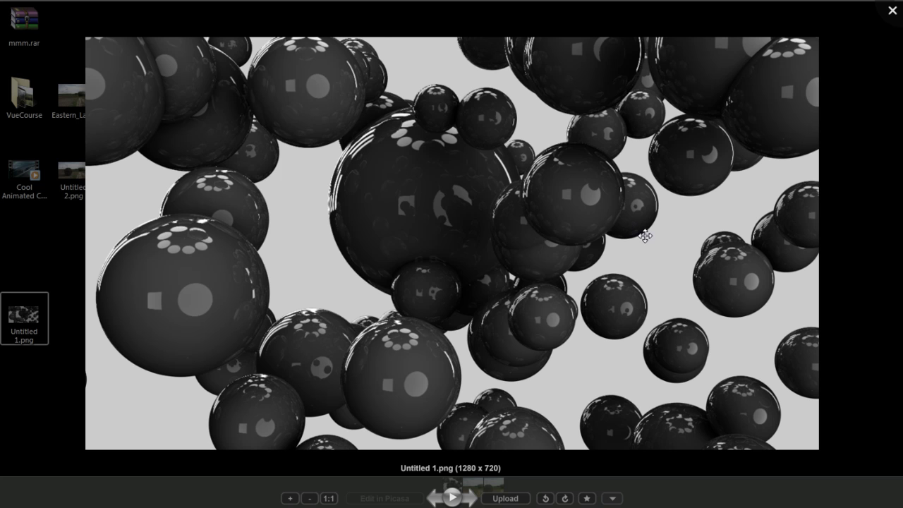
{"action": "left_click", "coordinate": [892, 12]}
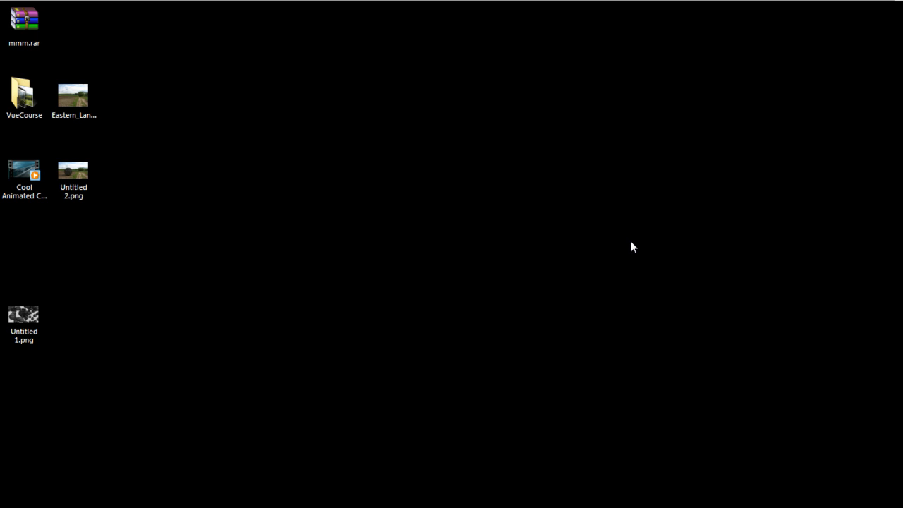
{"action": "double_click", "coordinate": [79, 169]}
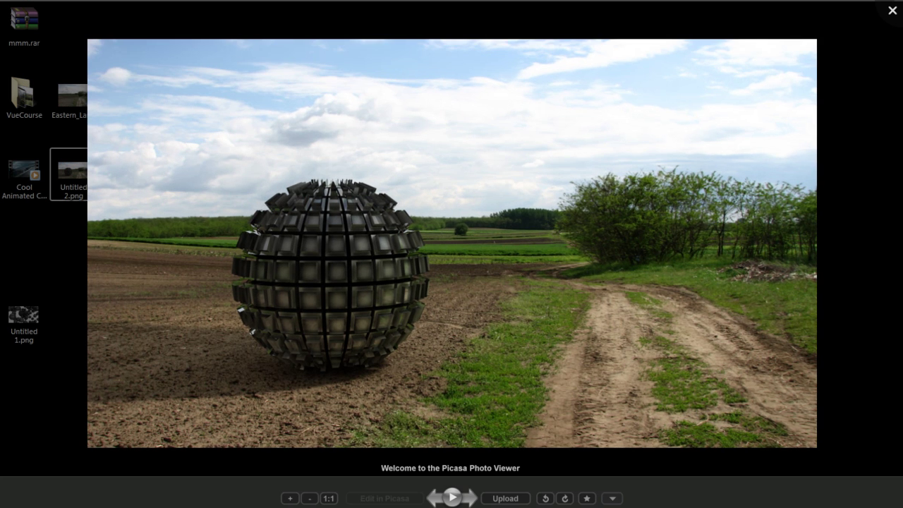
{"action": "mouse_move", "coordinate": [408, 487]}
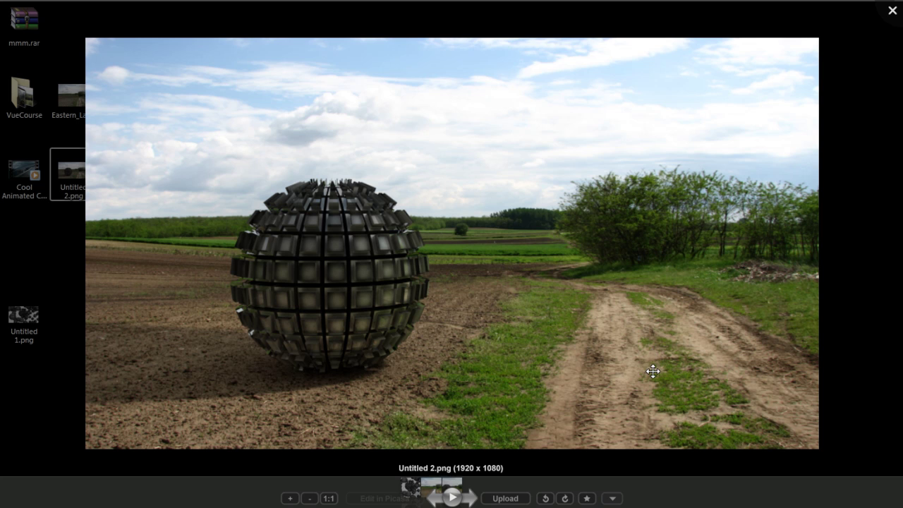
{"action": "left_click", "coordinate": [893, 10]}
{"action": "double_click", "coordinate": [75, 96]}
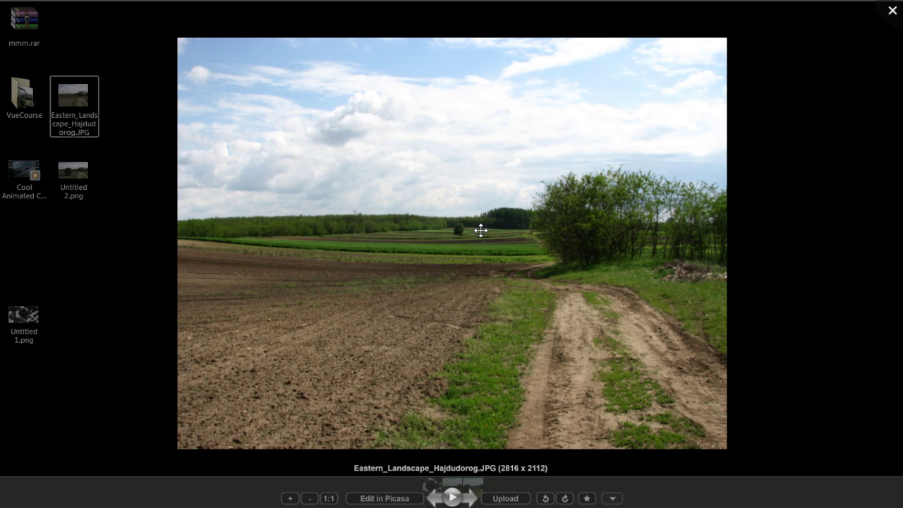
{"action": "key", "text": "Escape"}
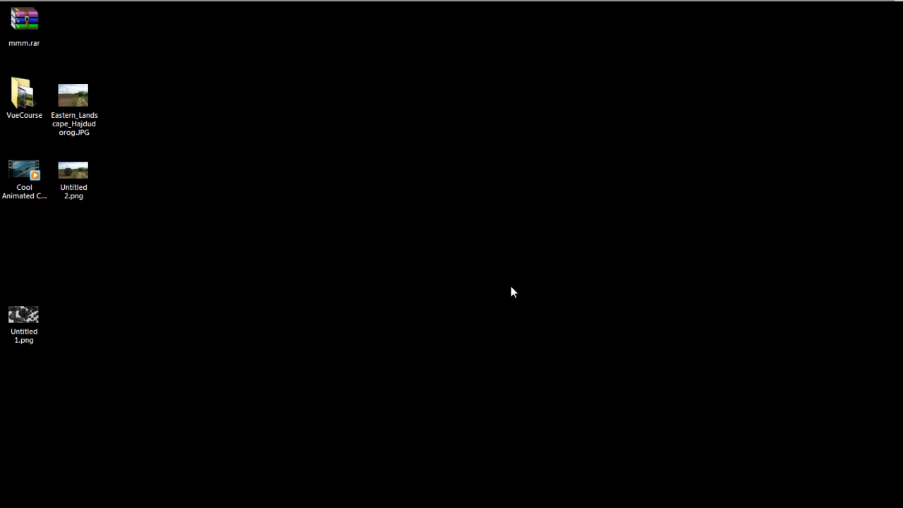
- Switch back to the empty CINEMA 4D scene and put the TeamViewer window away
{"action": "left_click", "coordinate": [237, 7]}
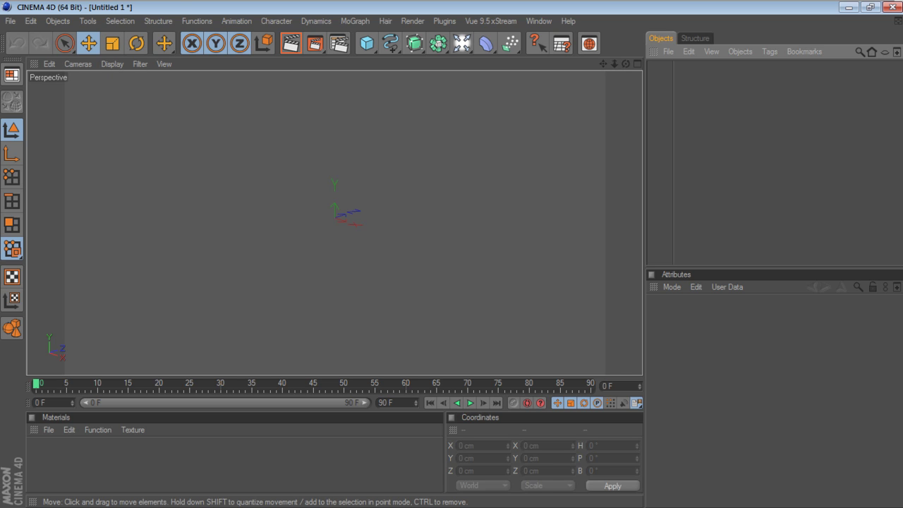
{"action": "left_click", "coordinate": [328, 6]}
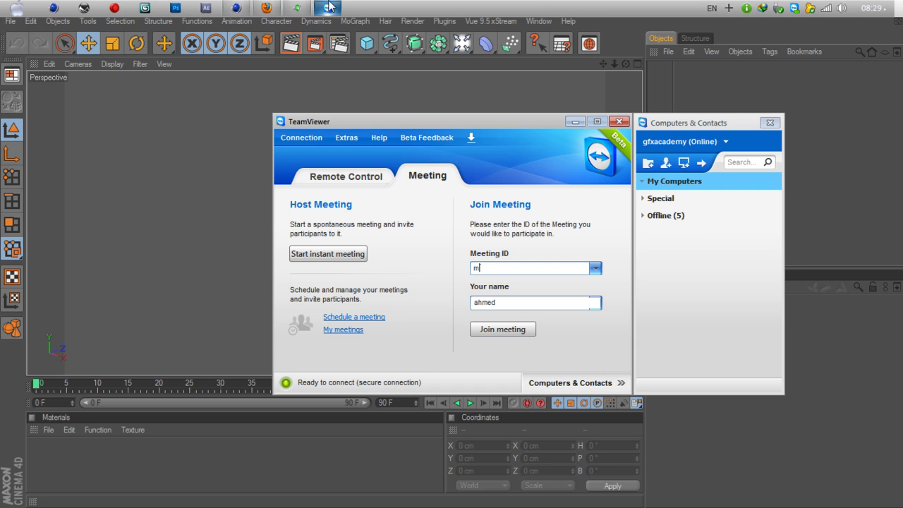
{"action": "left_click", "coordinate": [573, 124]}
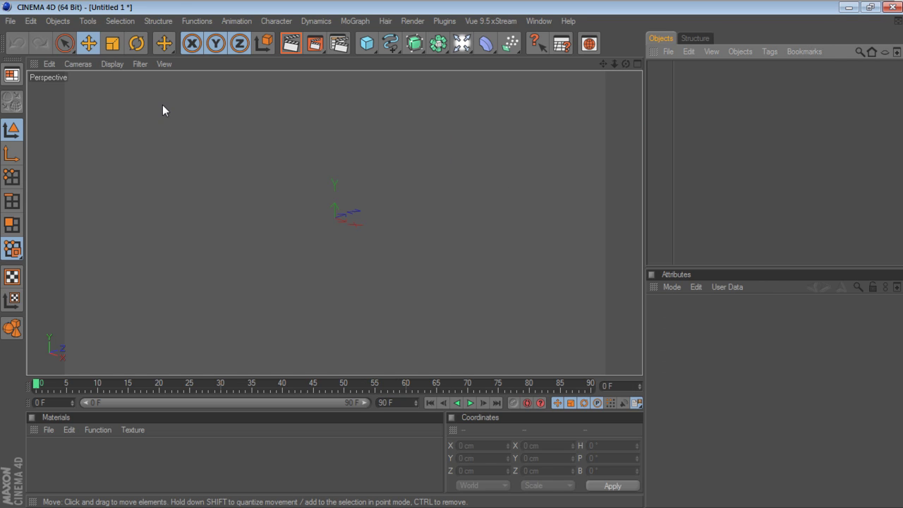
{"action": "mouse_move", "coordinate": [446, 7]}
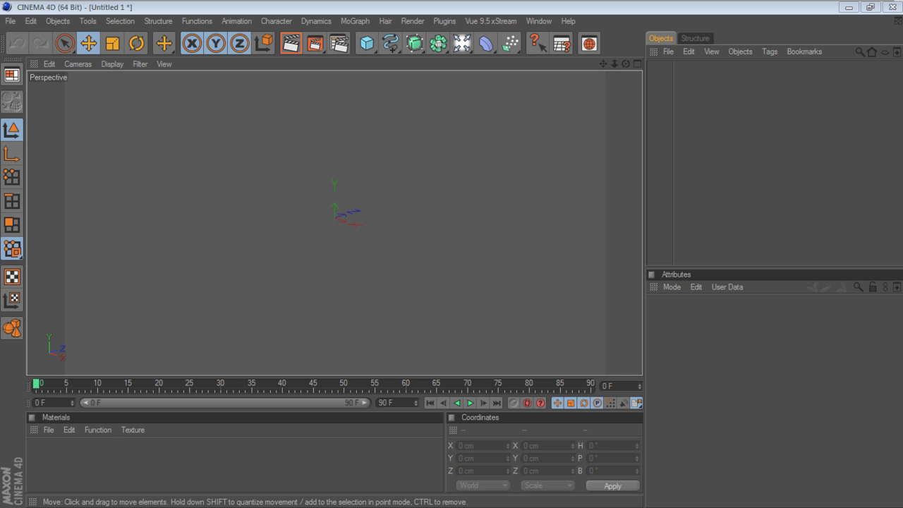
- Turn on Enhanced OpenGL and show the grid in the perspective view
{"action": "left_click", "coordinate": [112, 64]}
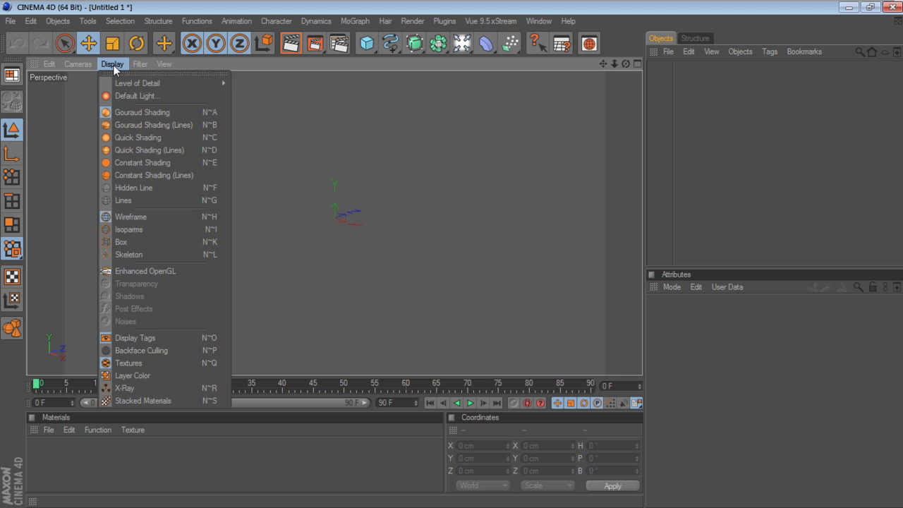
{"action": "left_click", "coordinate": [152, 272]}
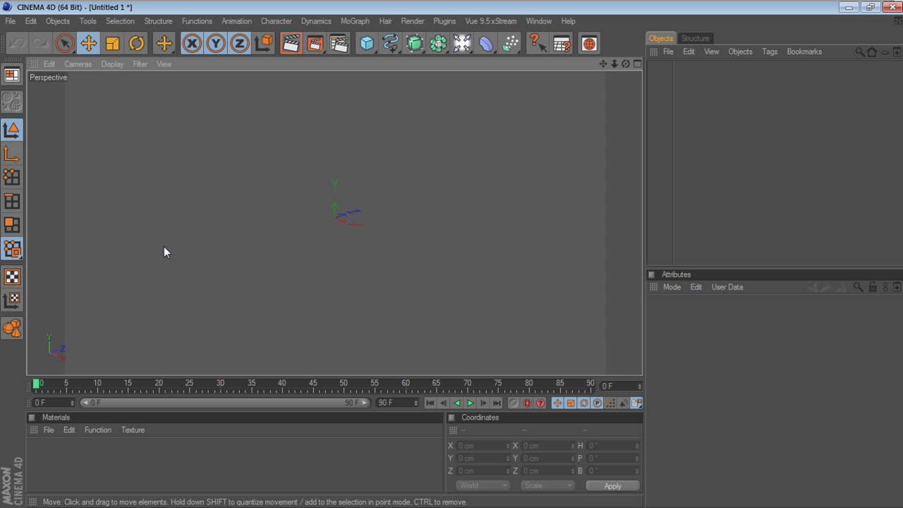
{"action": "left_click", "coordinate": [134, 64]}
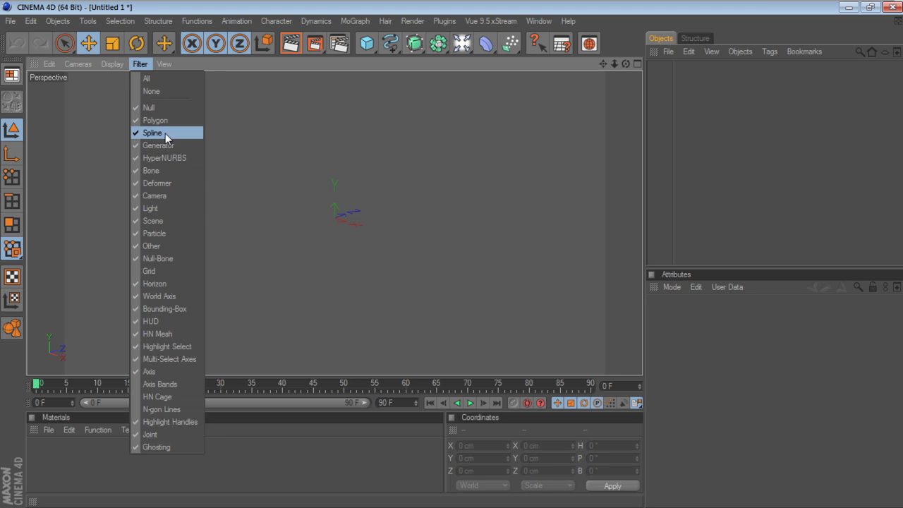
{"action": "left_click", "coordinate": [138, 271]}
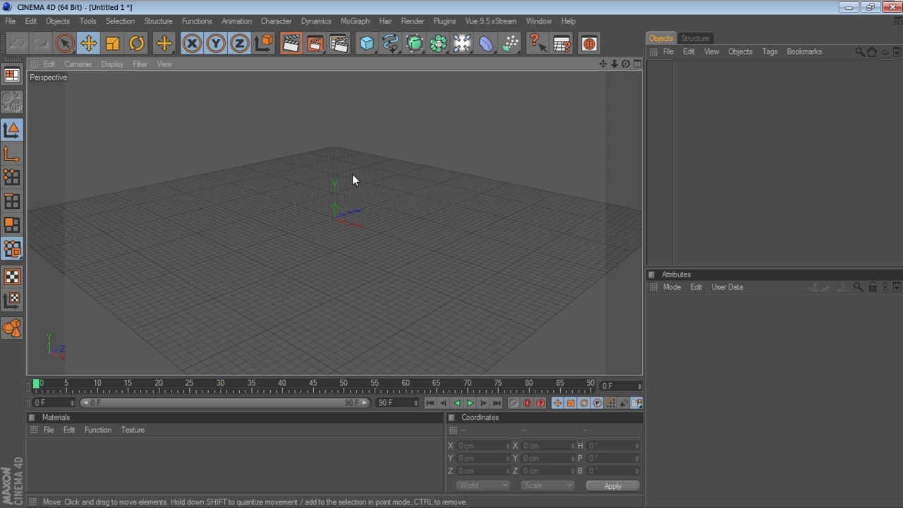
- Add a sphere to the scene and set its segments to 28
{"action": "left_click", "coordinate": [368, 48]}
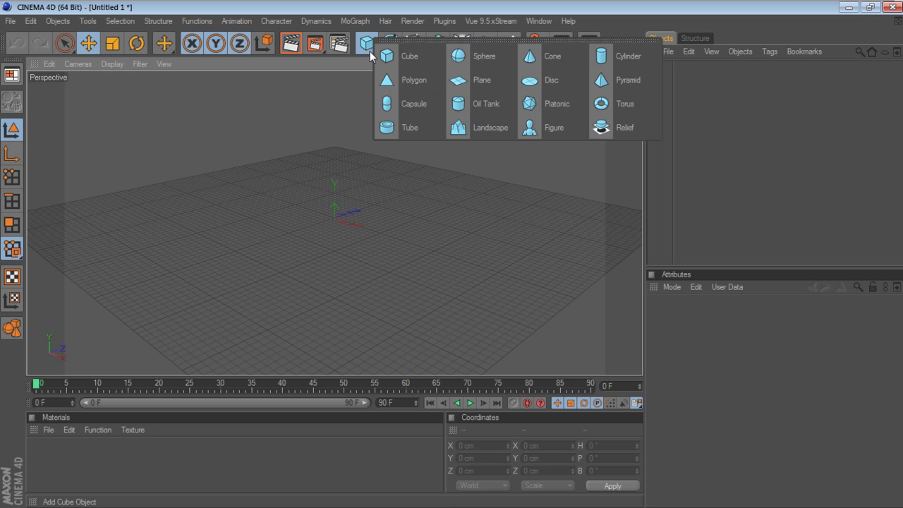
{"action": "left_click", "coordinate": [475, 59]}
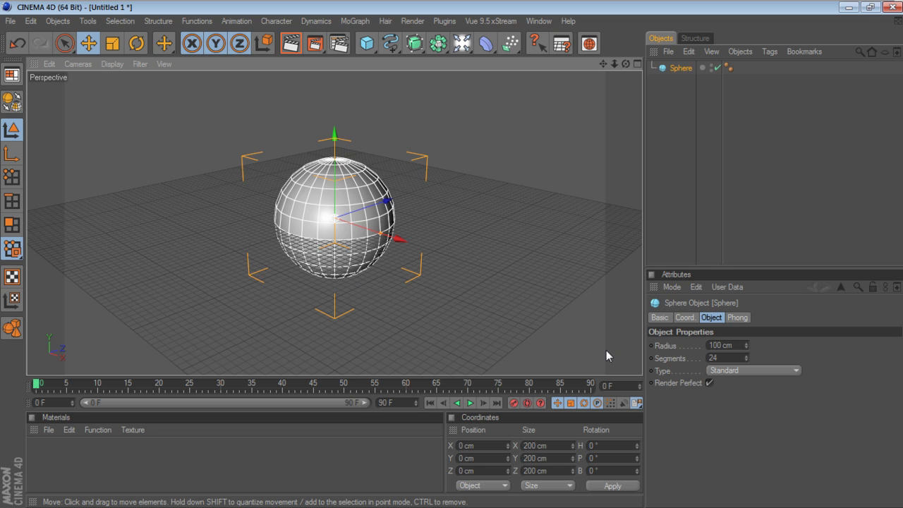
{"action": "left_click_drag", "start_coordinate": [746, 357], "coordinate": [746, 356]}
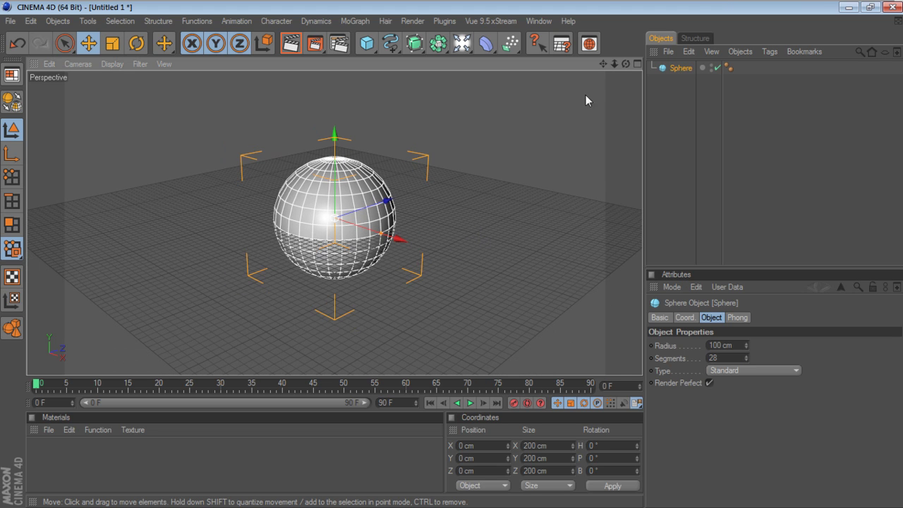
{"action": "left_click_drag", "start_coordinate": [601, 69], "coordinate": [574, 125]}
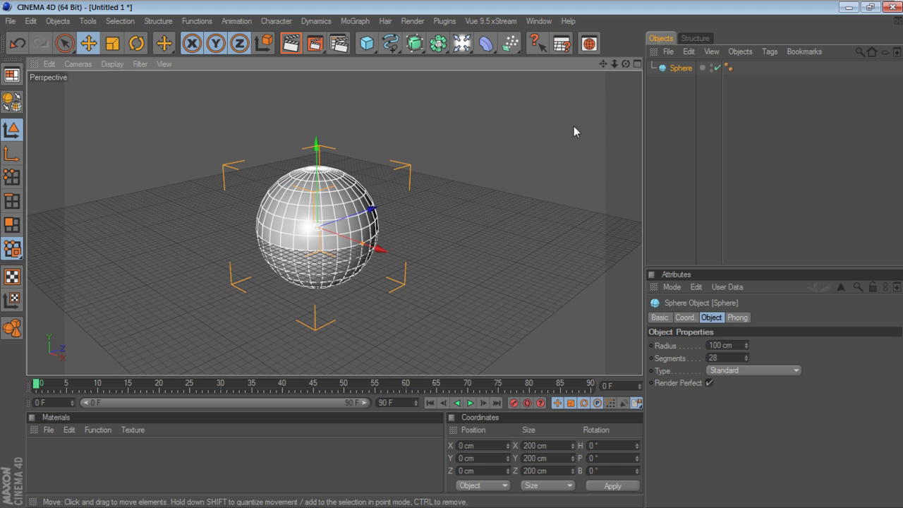
- Create a new material and disable its Color and Specular channels
{"action": "double_click", "coordinate": [50, 471]}
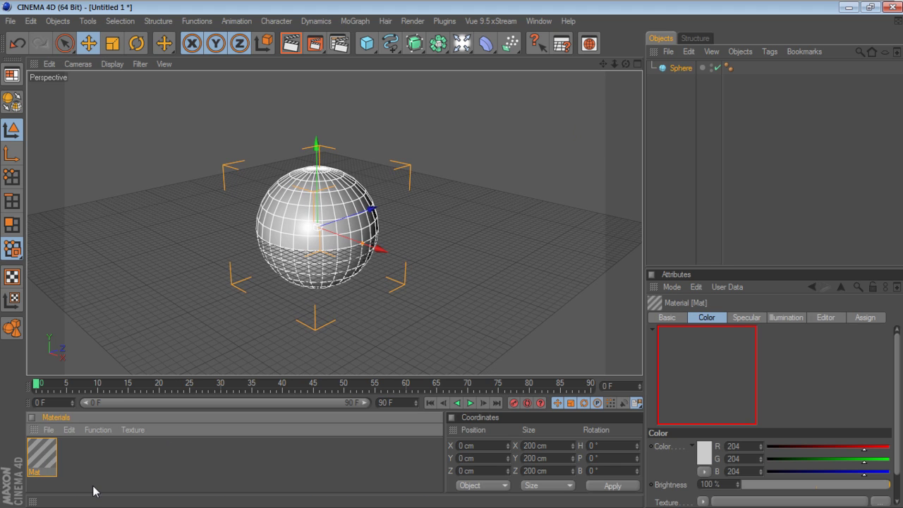
{"action": "double_click", "coordinate": [48, 460]}
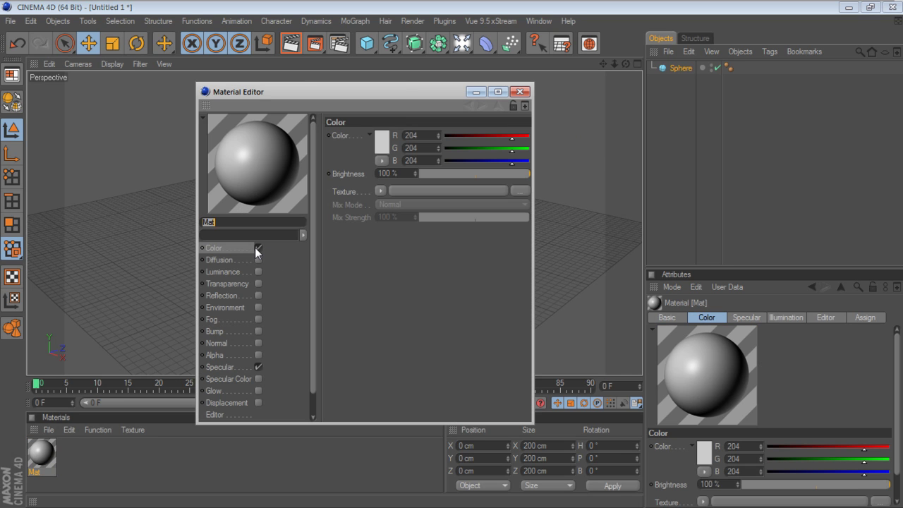
{"action": "left_click", "coordinate": [257, 248]}
{"action": "left_click", "coordinate": [259, 367]}
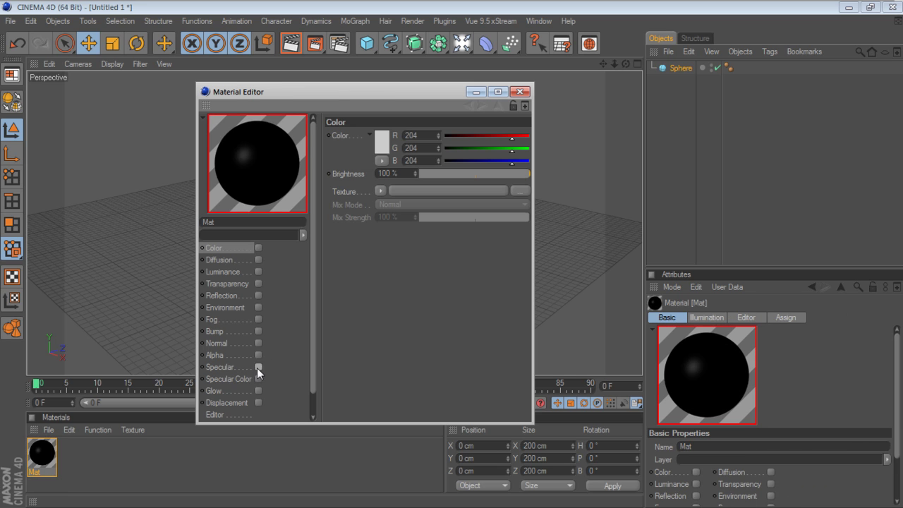
{"action": "left_click_drag", "start_coordinate": [377, 100], "coordinate": [470, 120]}
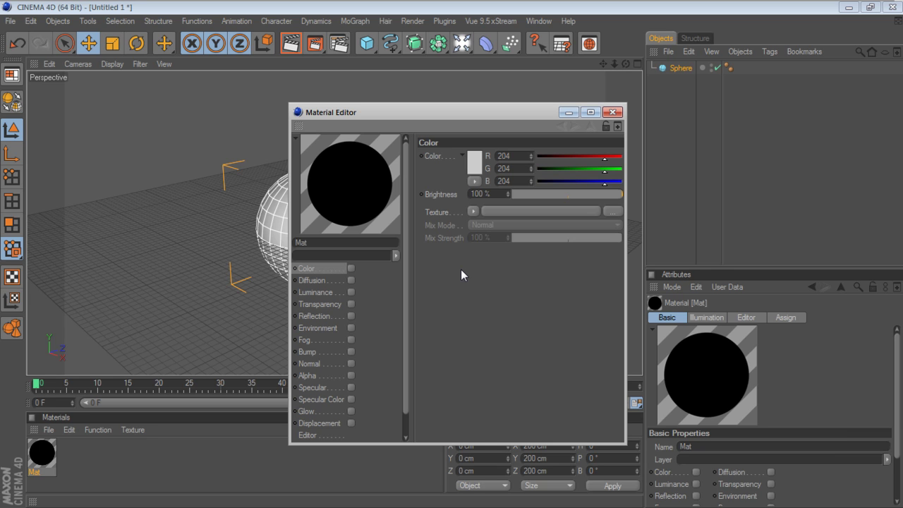
- Enable the material's Reflection channel and close the Material Editor
{"action": "left_click", "coordinate": [329, 317]}
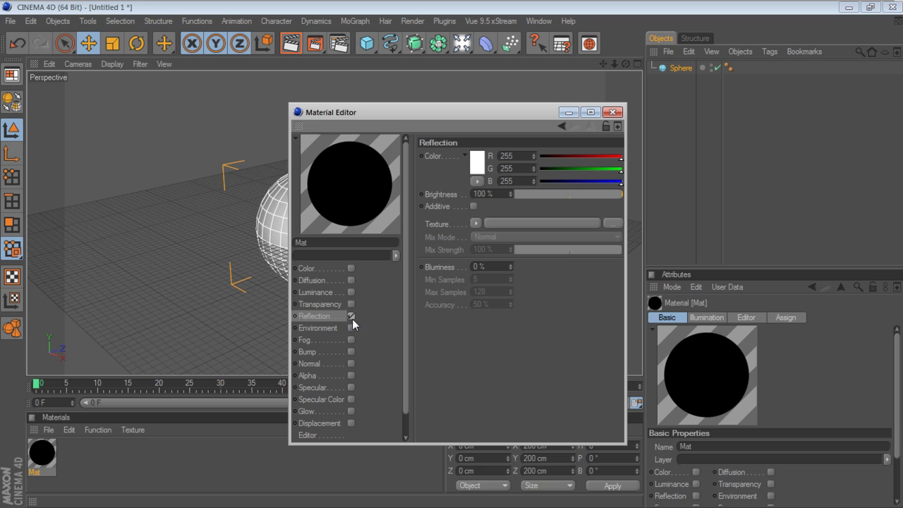
{"action": "left_click", "coordinate": [351, 317]}
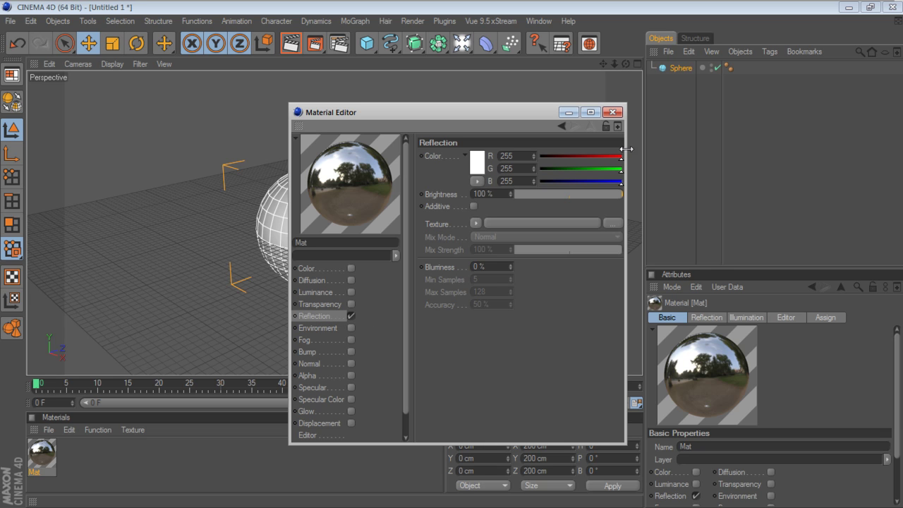
{"action": "left_click", "coordinate": [614, 113]}
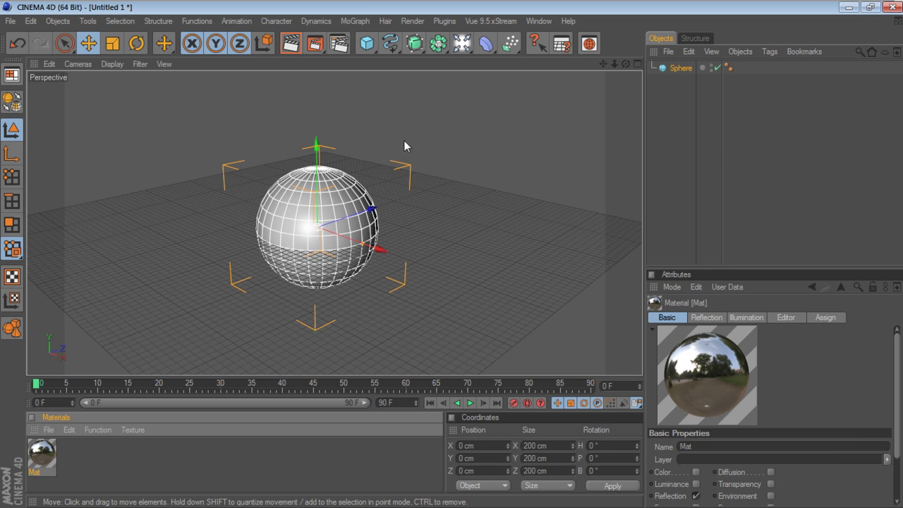
- Add a plane and resize it to about 46.5 cm wide and 327.7 cm high
{"action": "left_click", "coordinate": [367, 43]}
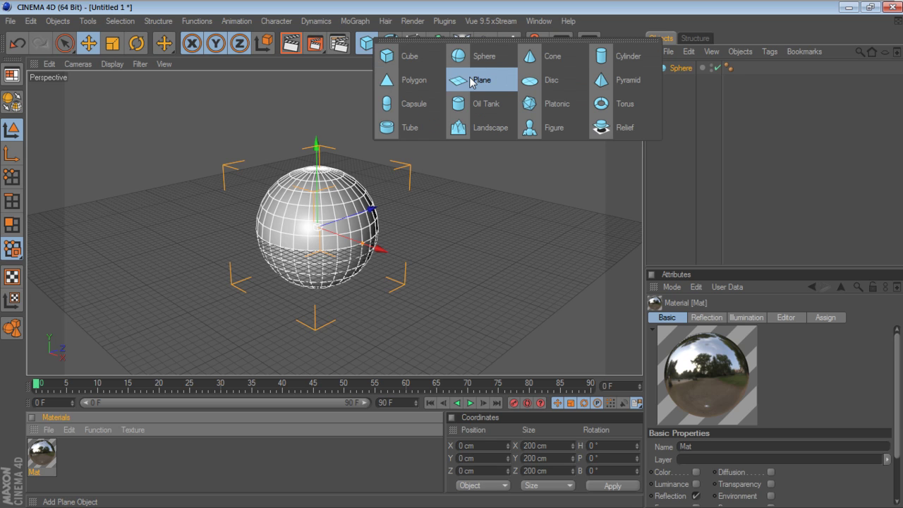
{"action": "left_click", "coordinate": [472, 80]}
{"action": "left_click_drag", "start_coordinate": [416, 263], "coordinate": [329, 231]}
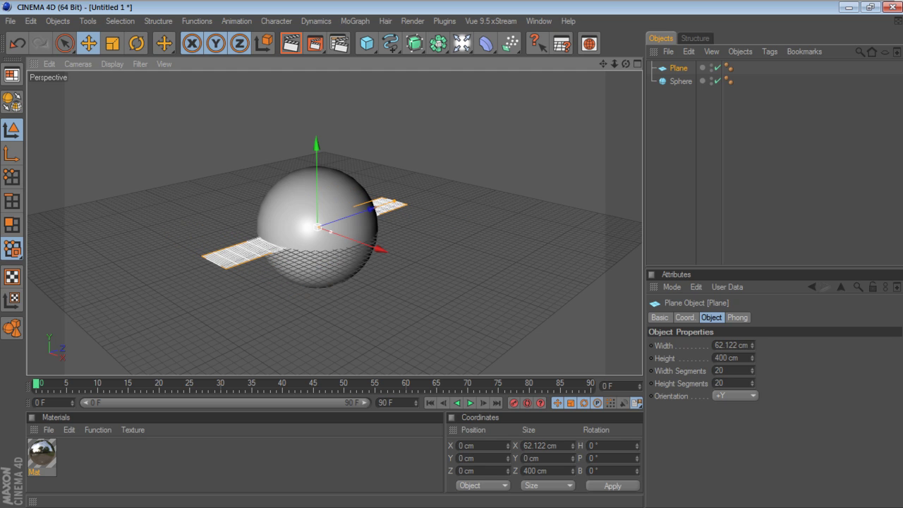
{"action": "left_click_drag", "start_coordinate": [395, 204], "coordinate": [380, 210]}
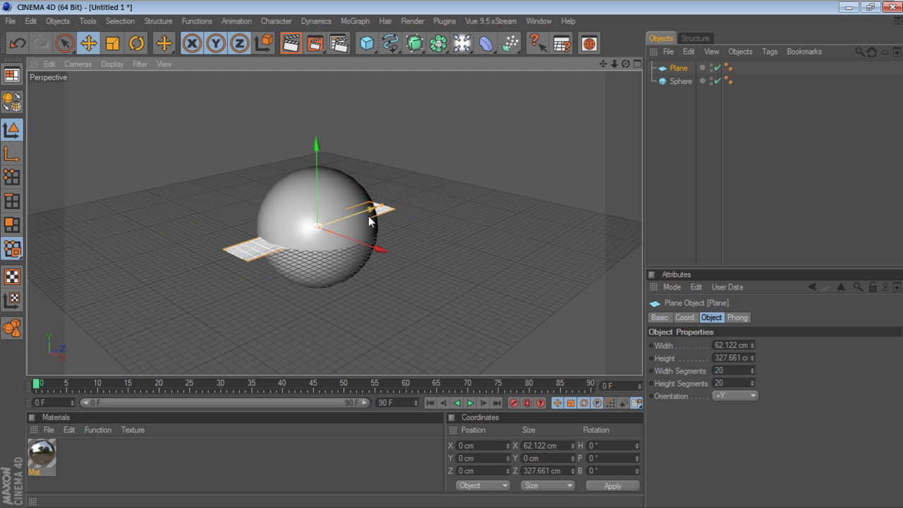
{"action": "left_click_drag", "start_coordinate": [338, 232], "coordinate": [333, 230]}
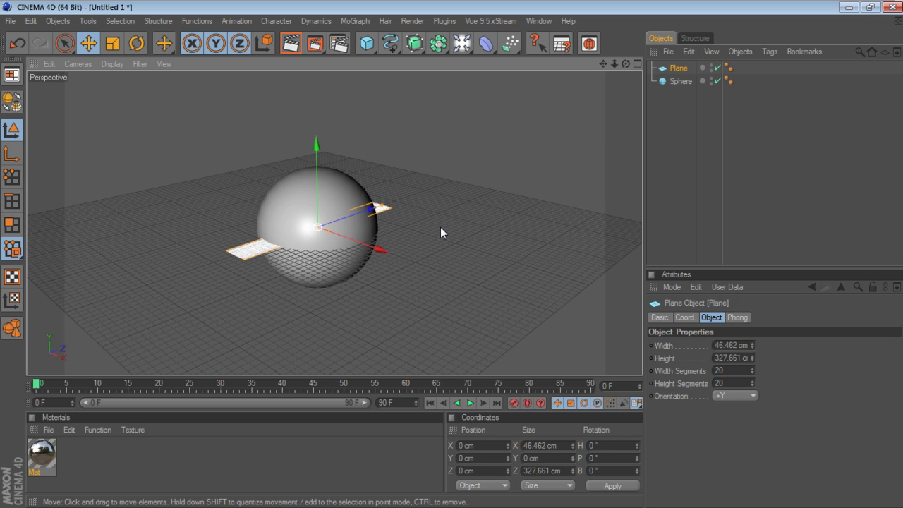
- Add a MoGraph Cloner Object, make the plane its child, and show all of the cloner's object properties
{"action": "left_click", "coordinate": [355, 21]}
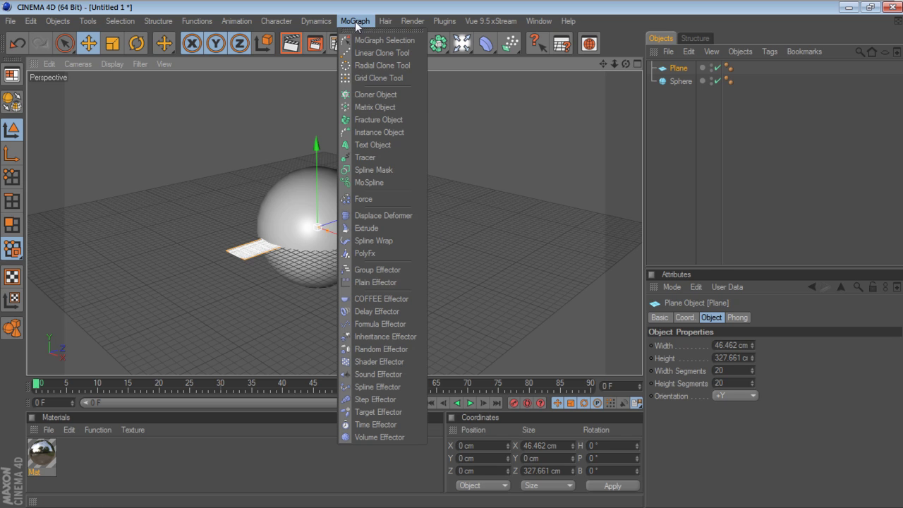
{"action": "left_click", "coordinate": [374, 94]}
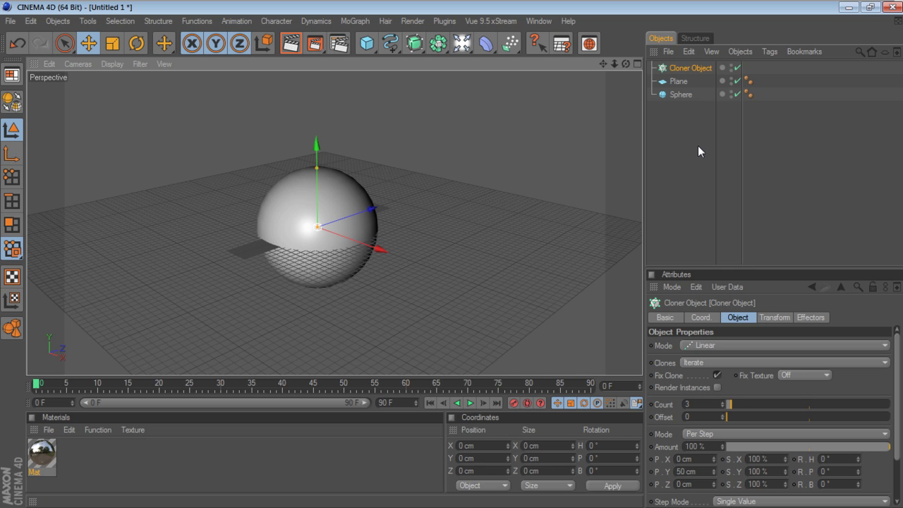
{"action": "left_click", "coordinate": [680, 83]}
{"action": "left_click_drag", "start_coordinate": [681, 85], "coordinate": [690, 66]}
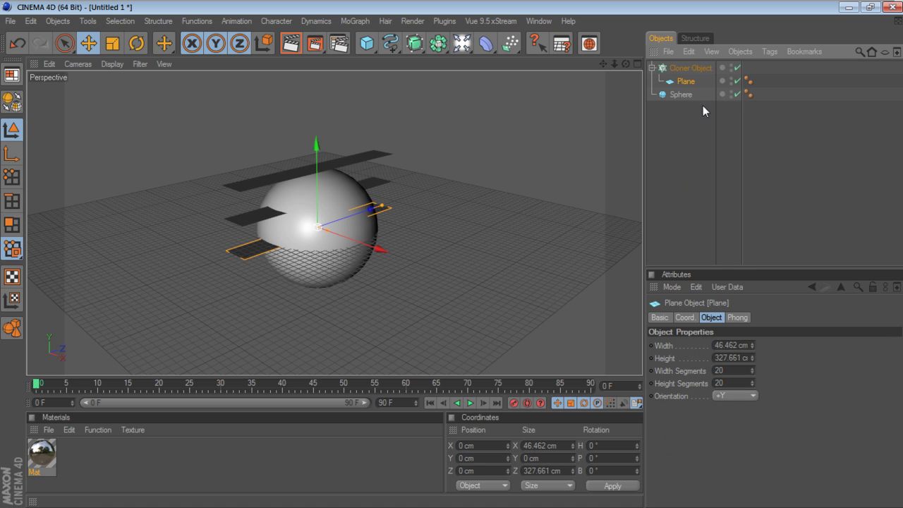
{"action": "left_click", "coordinate": [687, 69]}
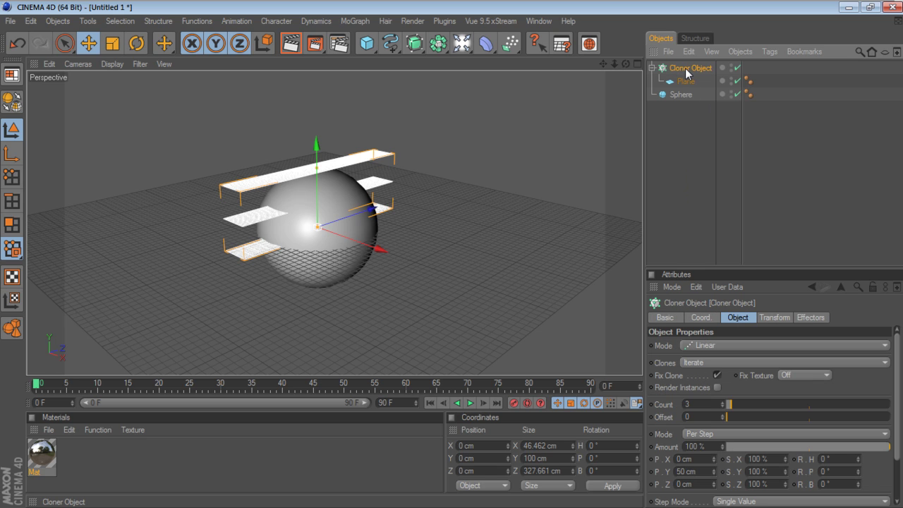
{"action": "left_click_drag", "start_coordinate": [724, 267], "coordinate": [721, 182]}
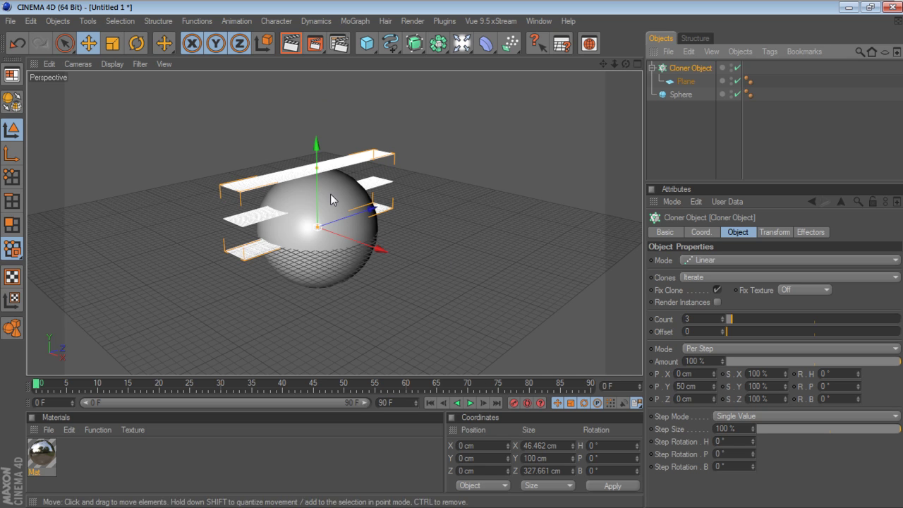
- Set the cloner's per-step position offset to 0 cm in Y and about 103 cm in X
{"action": "double_click", "coordinate": [689, 387]}
{"action": "type", "text": "0"}
{"action": "key", "text": "Return"}
{"action": "mouse_move", "coordinate": [713, 371]}
{"action": "left_mouse_down"}
{"action": "mouse_move", "coordinate": [759, 371]}
{"action": "mouse_move", "coordinate": [730, 372]}
{"action": "mouse_move", "coordinate": [717, 389]}
{"action": "left_mouse_up"}
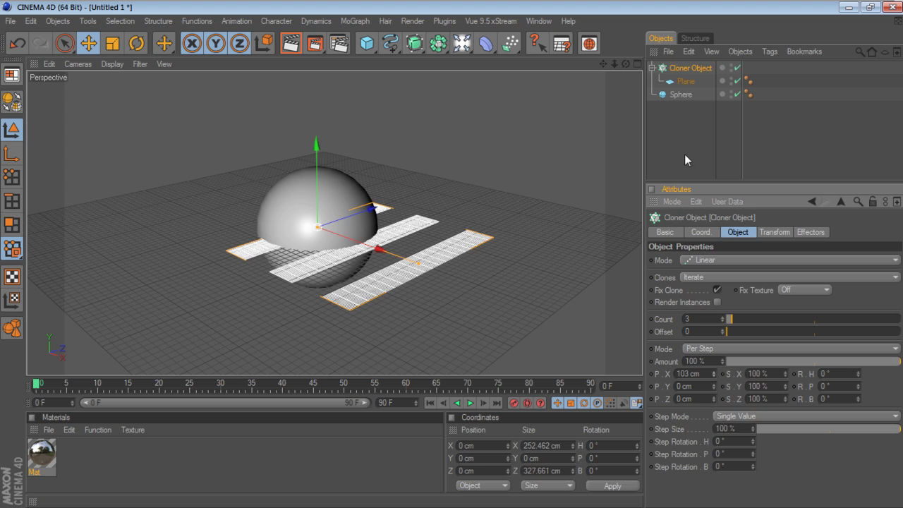
- Set the cloned plane's orientation to +Z
{"action": "left_click", "coordinate": [683, 83]}
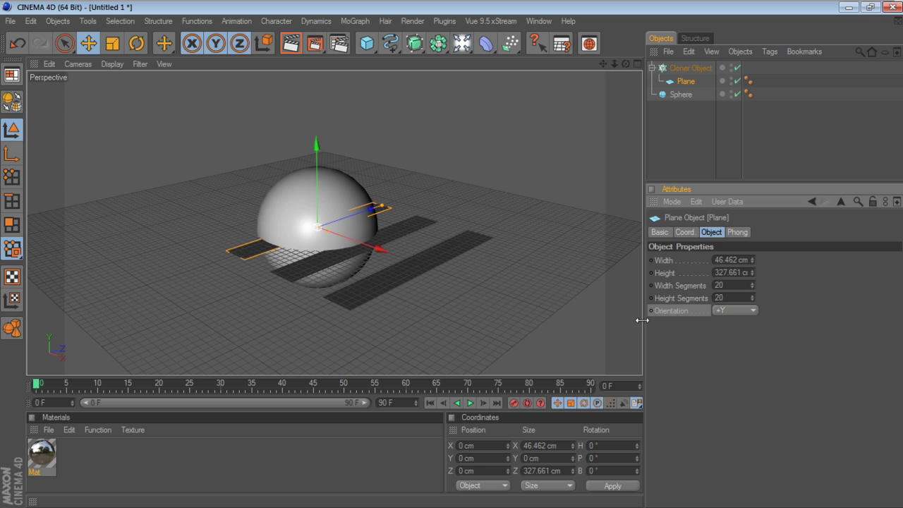
{"action": "left_click", "coordinate": [686, 232]}
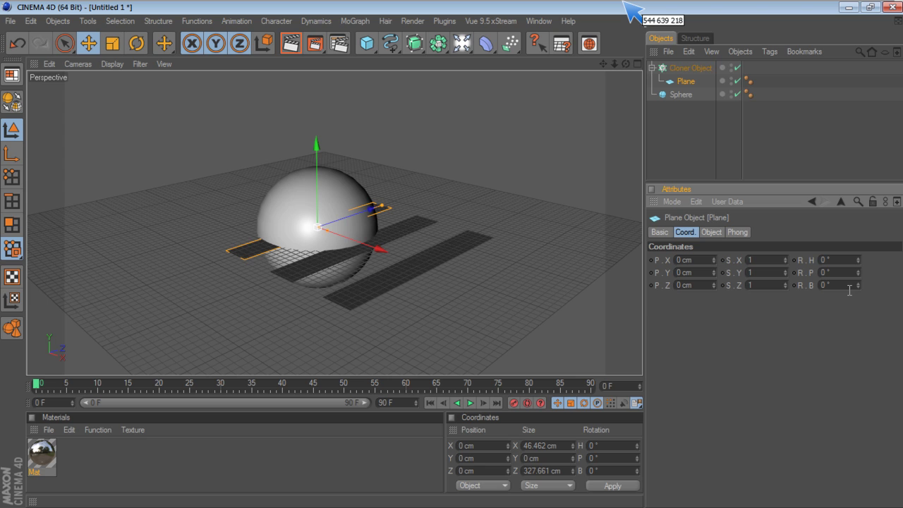
{"action": "left_click", "coordinate": [712, 232]}
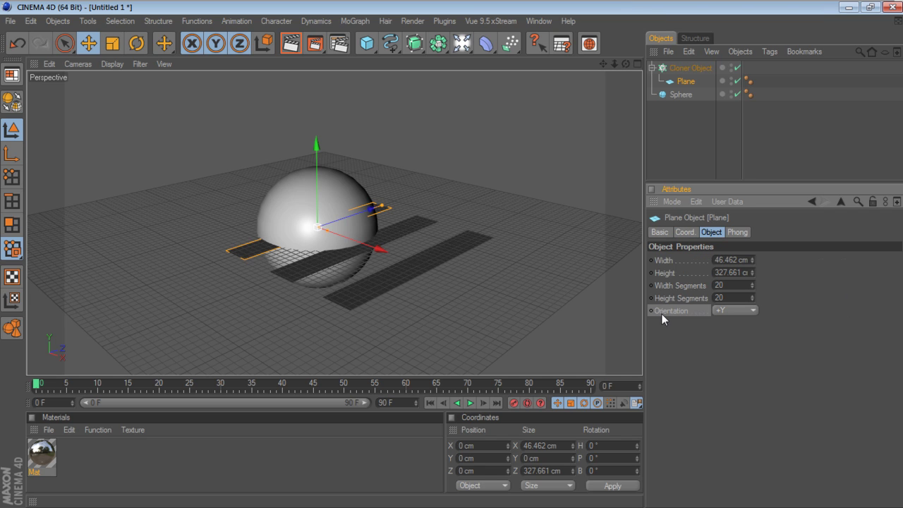
{"action": "left_click", "coordinate": [747, 312]}
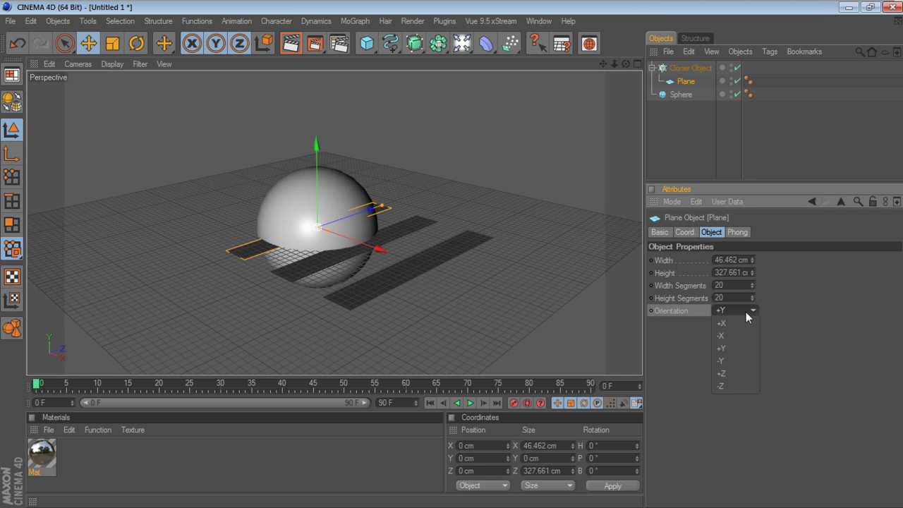
{"action": "left_click", "coordinate": [738, 375]}
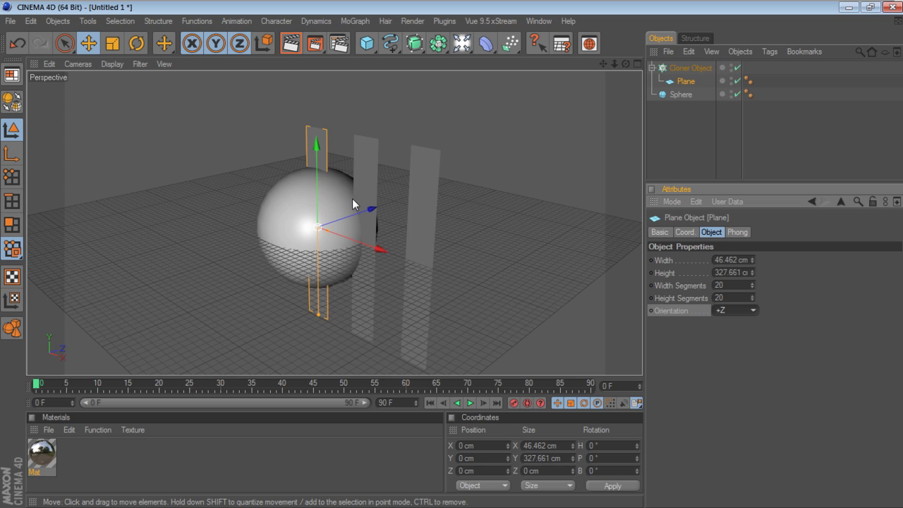
- Try the +X and +Y orientations on the cloned plane, then return it to +Z
{"action": "left_click", "coordinate": [742, 312]}
{"action": "left_click", "coordinate": [737, 323]}
{"action": "left_click", "coordinate": [727, 310]}
{"action": "left_click", "coordinate": [727, 349]}
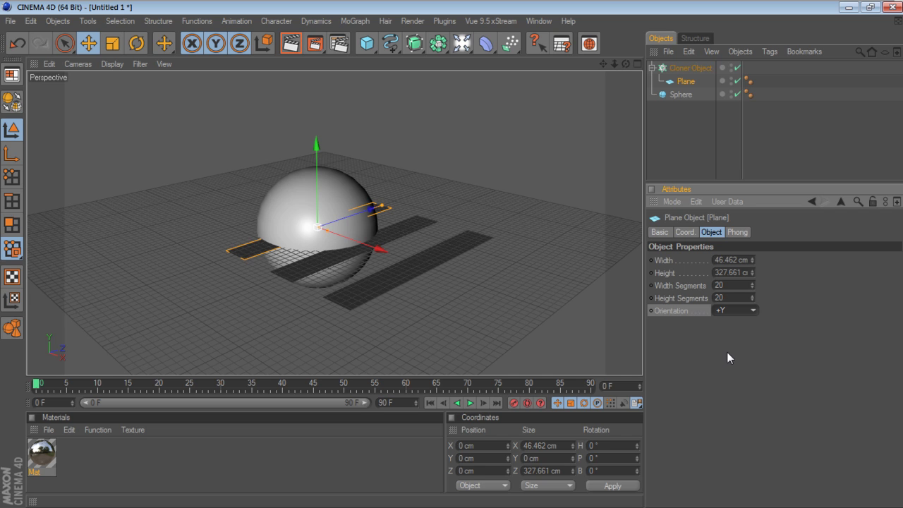
{"action": "left_click", "coordinate": [730, 311]}
{"action": "left_click", "coordinate": [737, 375]}
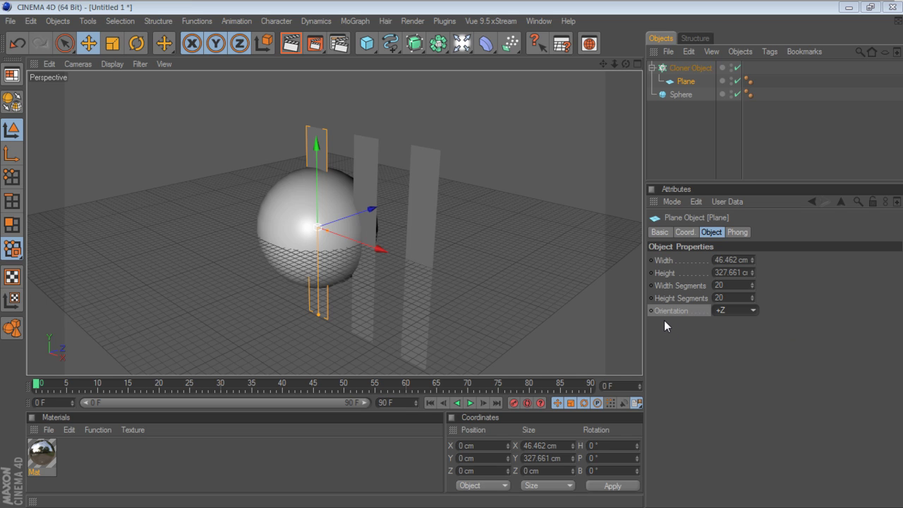
- Set the plane's orientation to +Y and rotate the plane to a pitch of -90°
{"action": "left_click", "coordinate": [742, 310]}
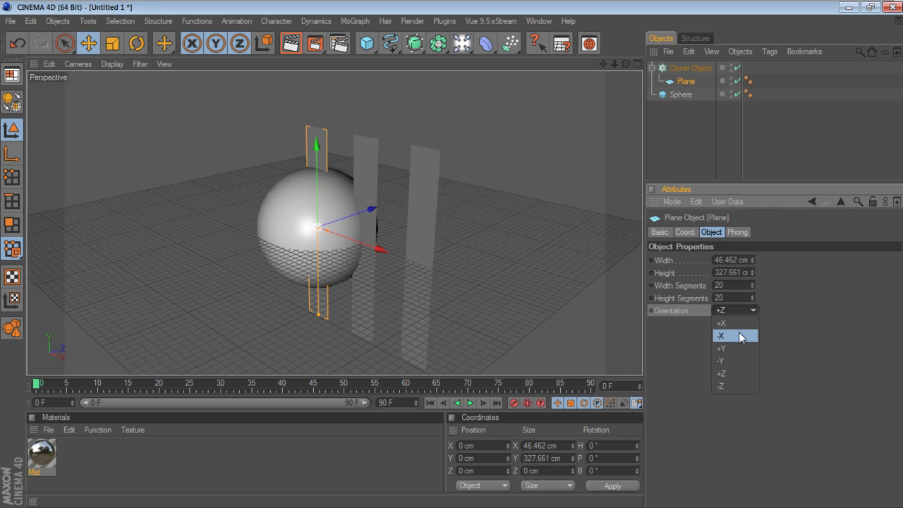
{"action": "left_click", "coordinate": [734, 348]}
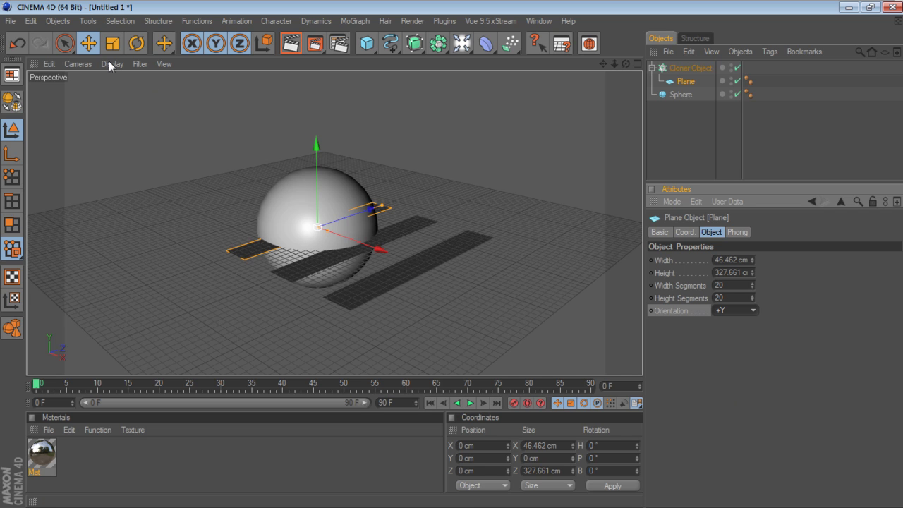
{"action": "left_click", "coordinate": [136, 43]}
{"action": "left_click_drag", "start_coordinate": [280, 228], "coordinate": [329, 188]}
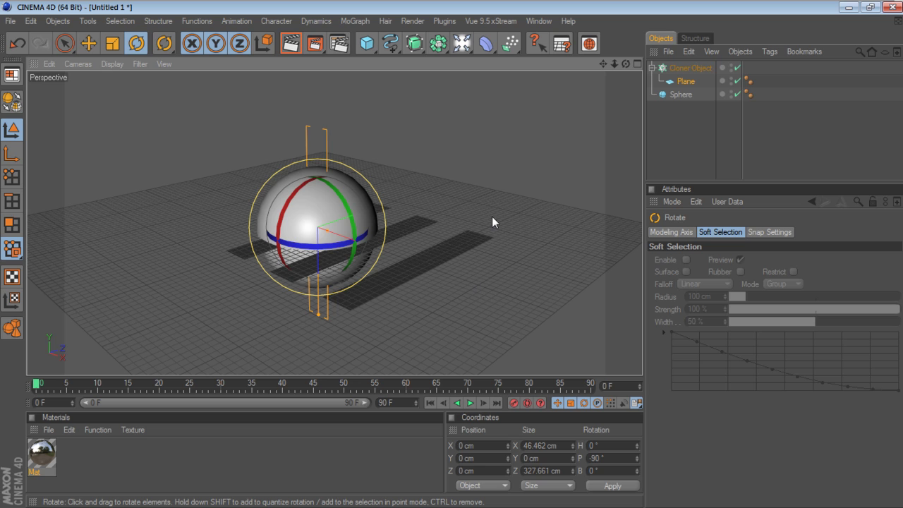
- Undo the plane's rotation and orientation changes along with the cloner's X offset
{"action": "left_click", "coordinate": [88, 43]}
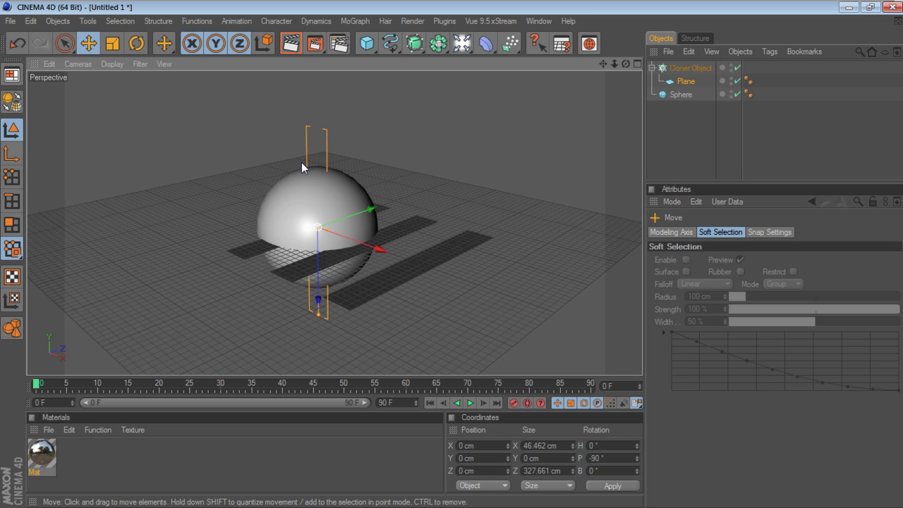
{"action": "key", "text": "ctrl+z"}
{"action": "key", "text": "ctrl+y"}
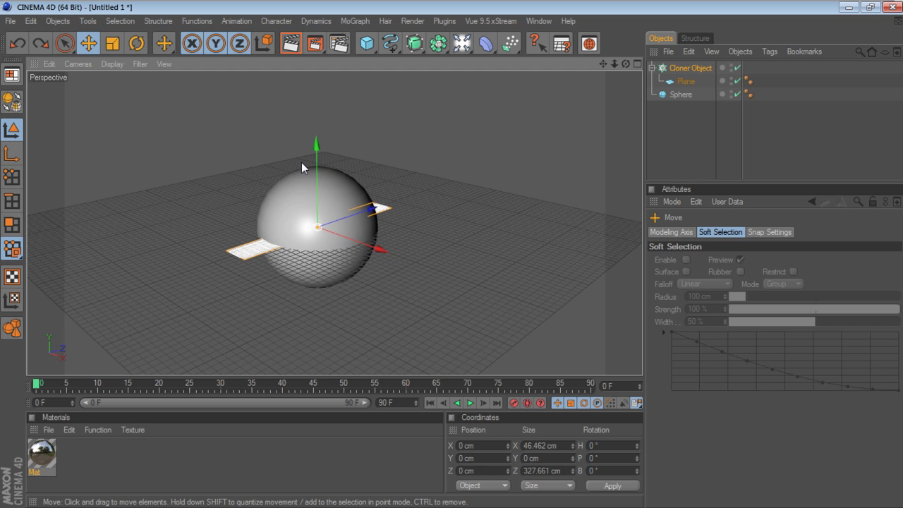
- Set the cloner's X offset per step to 100 cm and the child plane's orientation to +Z
{"action": "left_click", "coordinate": [691, 69]}
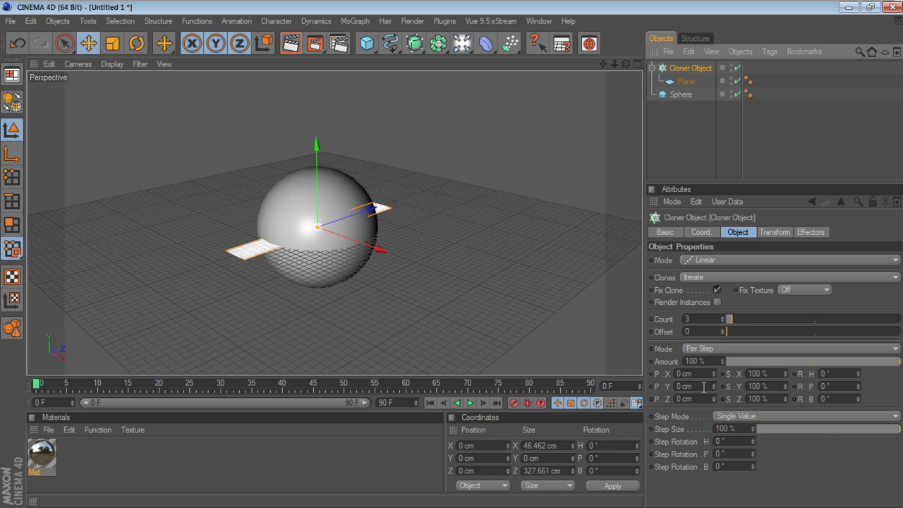
{"action": "mouse_move", "coordinate": [714, 373]}
{"action": "left_mouse_down"}
{"action": "mouse_move", "coordinate": [715, 352]}
{"action": "mouse_move", "coordinate": [715, 372]}
{"action": "left_mouse_up"}
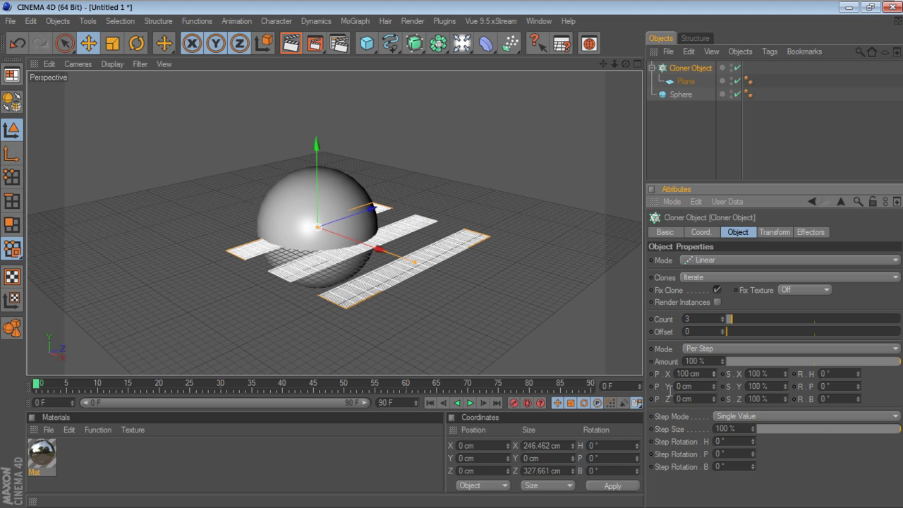
{"action": "left_click", "coordinate": [686, 81]}
{"action": "left_click", "coordinate": [726, 311]}
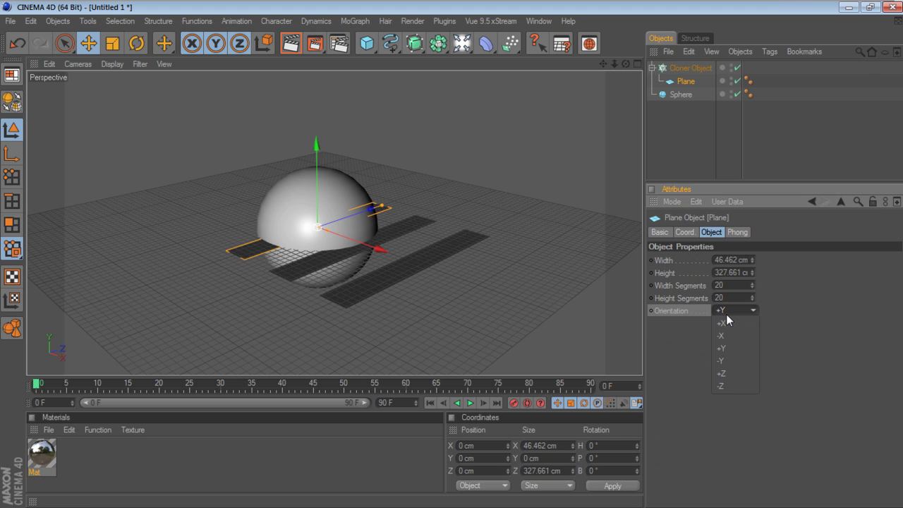
{"action": "left_click", "coordinate": [730, 373]}
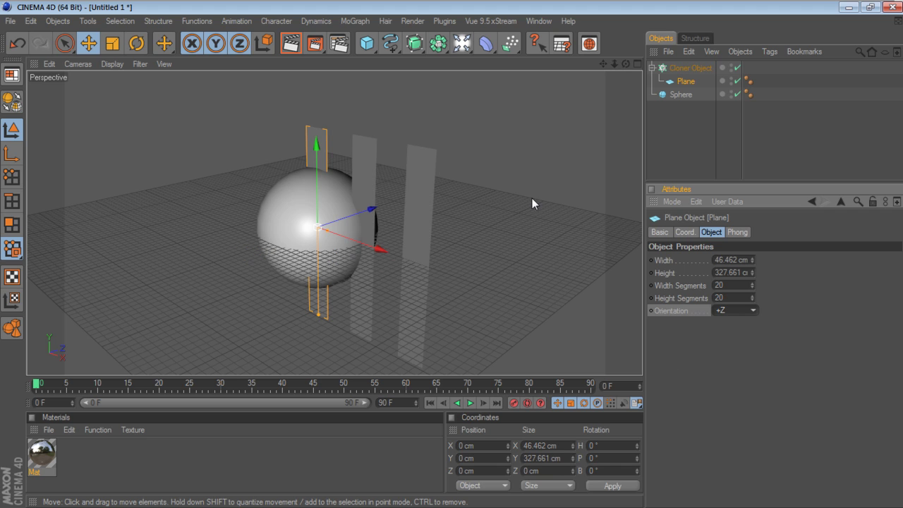
{"action": "left_click", "coordinate": [688, 68]}
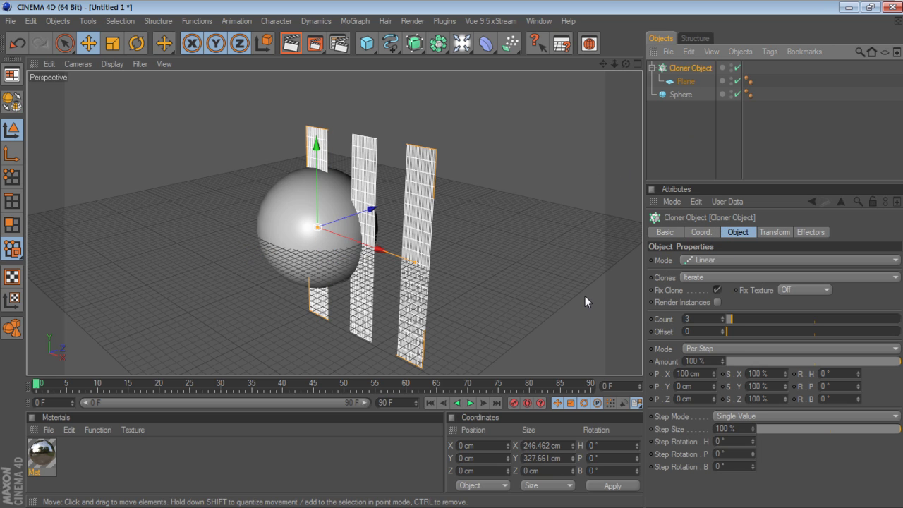
- Reduce the plane to about 20.5 cm wide and 165.7 cm high
{"action": "left_click", "coordinate": [683, 82]}
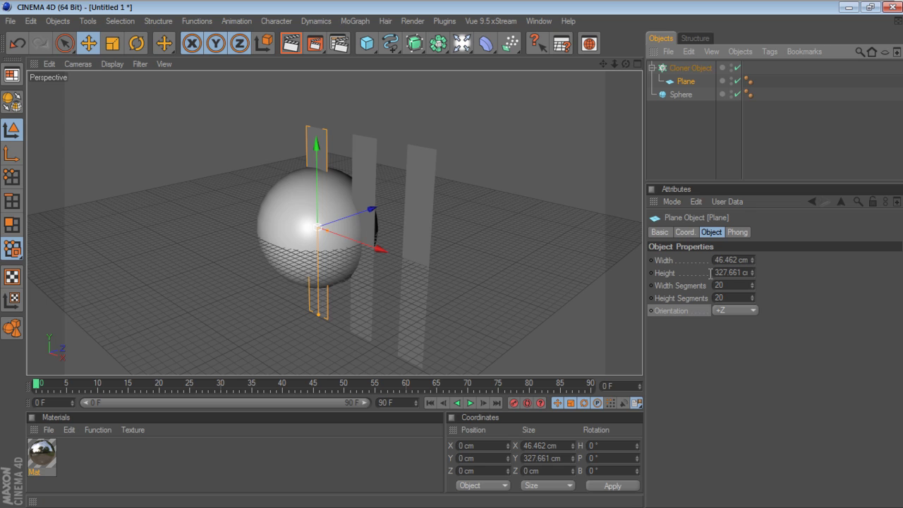
{"action": "left_click_drag", "start_coordinate": [754, 259], "coordinate": [752, 292]}
{"action": "left_click_drag", "start_coordinate": [753, 261], "coordinate": [753, 271]}
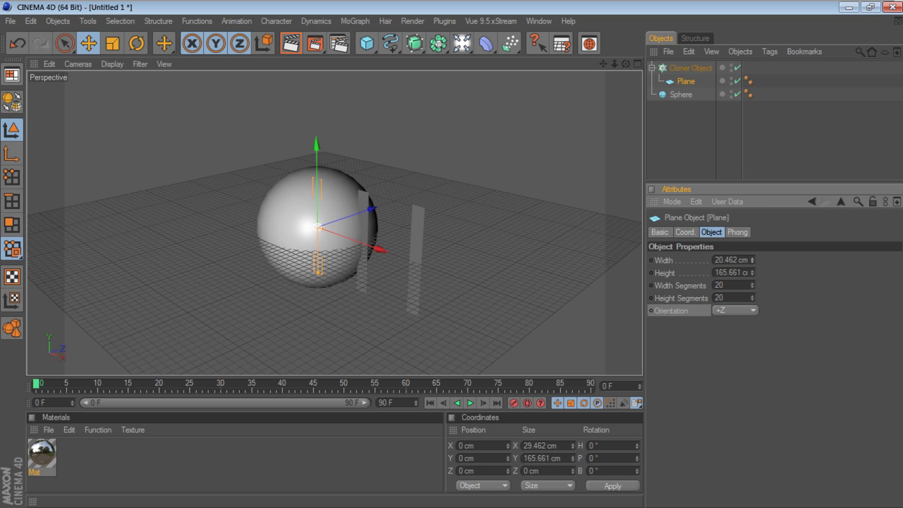
- Set the cloner's X offset per step to 38 cm and its clone count to 7
{"action": "left_click", "coordinate": [691, 68]}
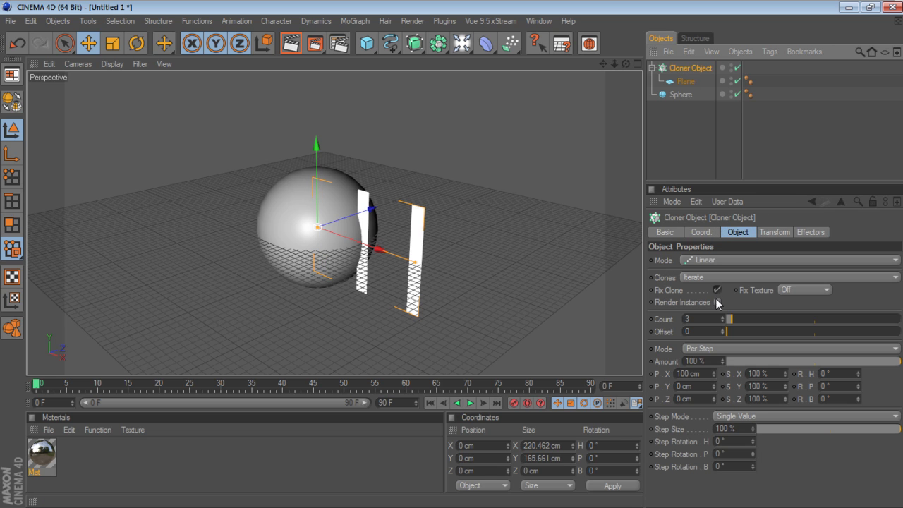
{"action": "left_click_drag", "start_coordinate": [713, 374], "coordinate": [714, 390]}
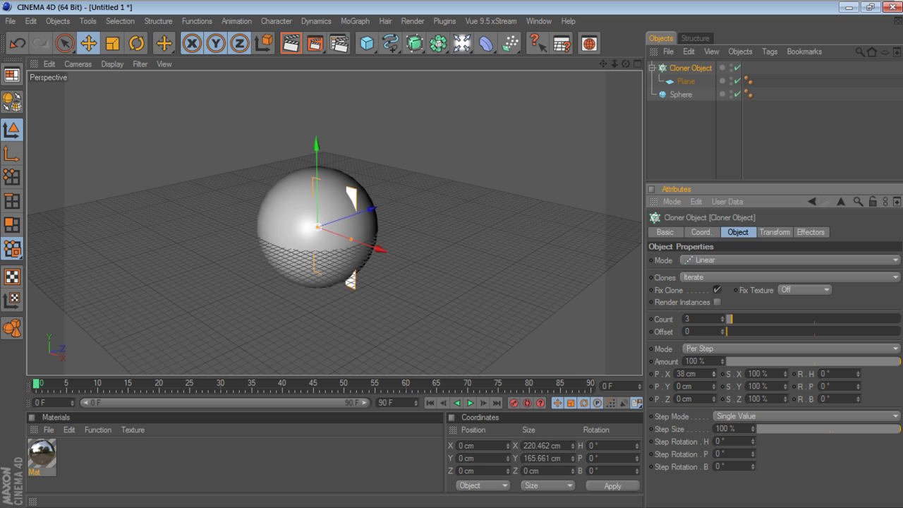
{"action": "left_click", "coordinate": [724, 317]}
{"action": "left_click", "coordinate": [723, 317]}
{"action": "left_click", "coordinate": [723, 317]}
{"action": "left_click", "coordinate": [724, 318]}
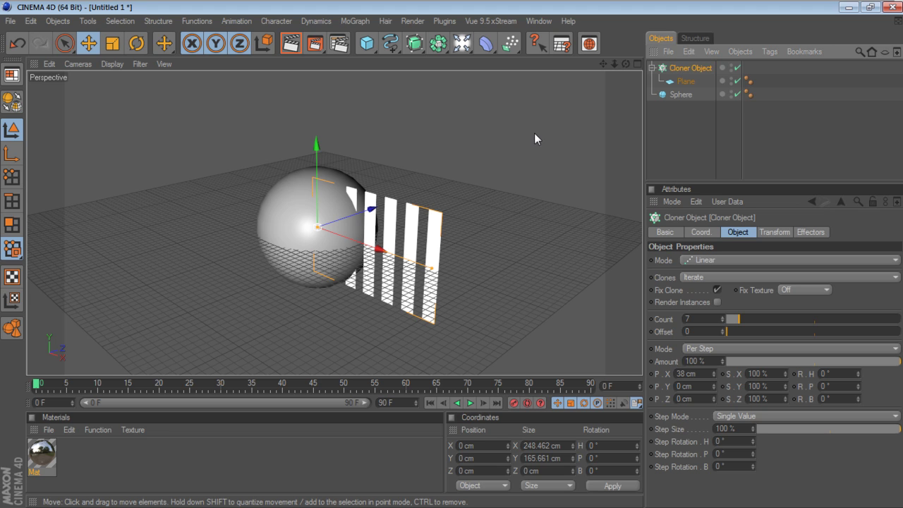
- Move the cloner behind and above the sphere, to about X -78.9, Y 88.6 and Z 311.3 cm
{"action": "left_click_drag", "start_coordinate": [358, 222], "coordinate": [425, 195]}
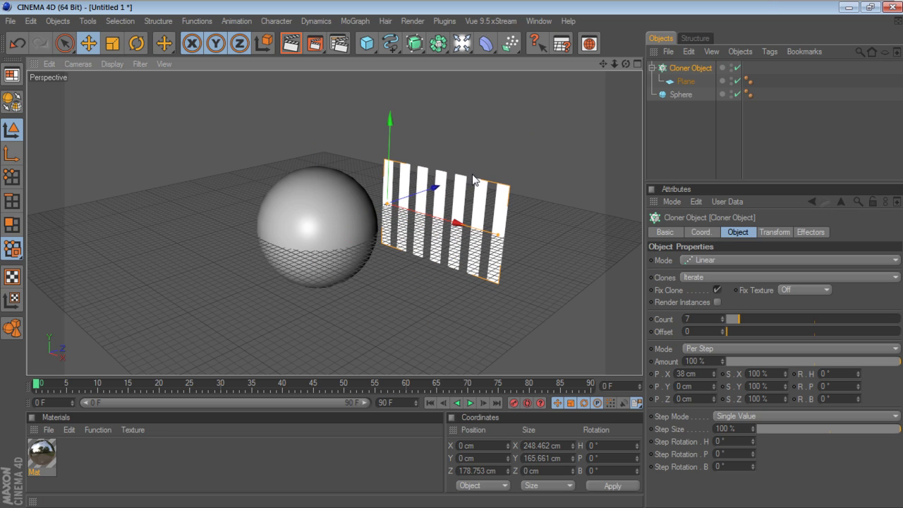
{"action": "left_click_drag", "start_coordinate": [627, 65], "coordinate": [507, 282]}
{"action": "left_click", "coordinate": [636, 64]}
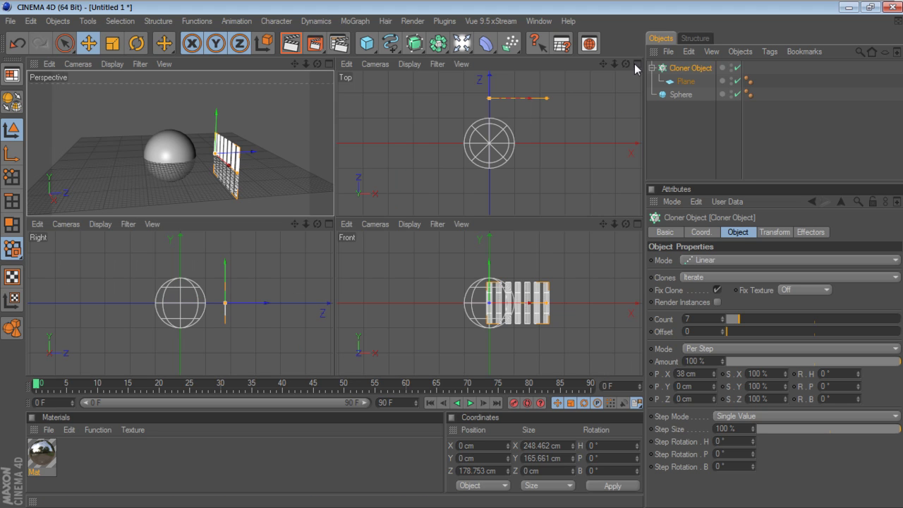
{"action": "mouse_move", "coordinate": [528, 99]}
{"action": "left_mouse_down"}
{"action": "mouse_move", "coordinate": [510, 99]}
{"action": "mouse_move", "coordinate": [527, 99]}
{"action": "left_mouse_up"}
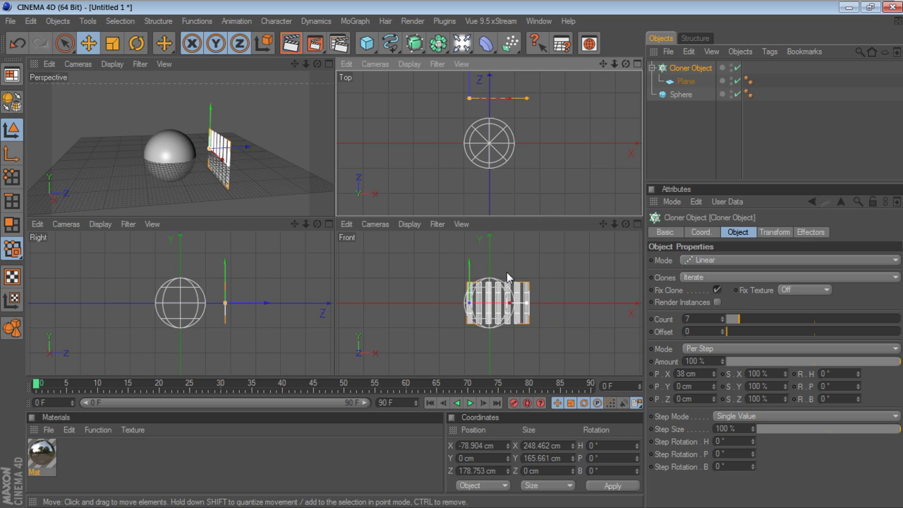
{"action": "mouse_move", "coordinate": [249, 146]}
{"action": "left_mouse_down"}
{"action": "mouse_move", "coordinate": [272, 147]}
{"action": "mouse_move", "coordinate": [254, 131]}
{"action": "left_mouse_up"}
{"action": "left_click_drag", "start_coordinate": [244, 145], "coordinate": [249, 127]}
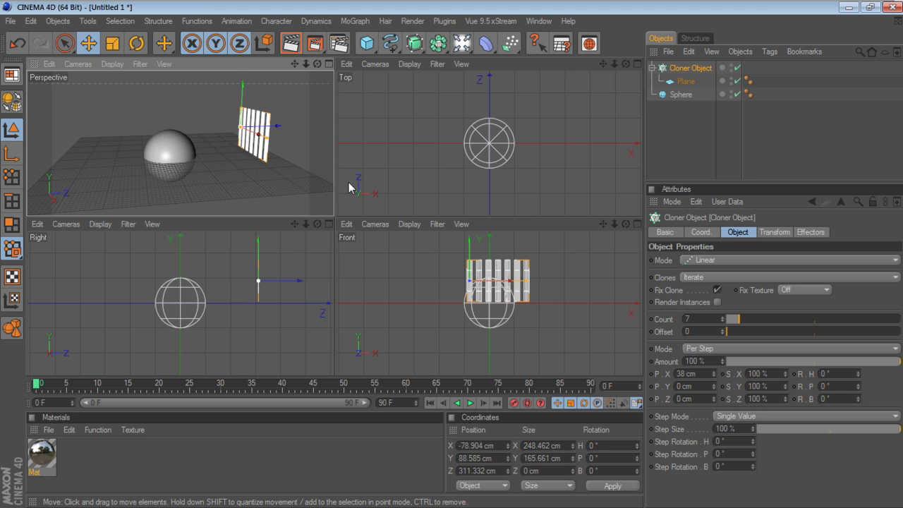
{"action": "left_click", "coordinate": [329, 64]}
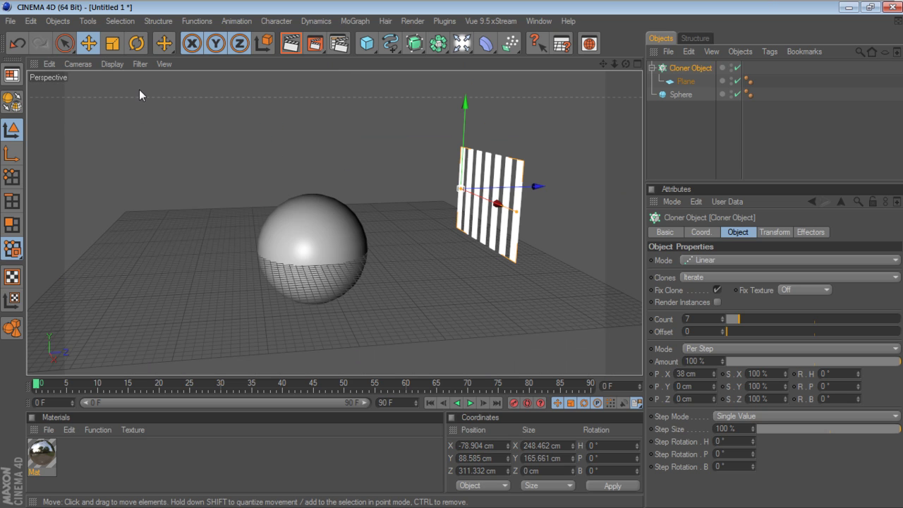
- Tilt the cloner to a pitch of about 14.4° and reposition it at about Y 114.6 and Z 304.6 cm
{"action": "key", "text": "r"}
{"action": "left_click_drag", "start_coordinate": [440, 144], "coordinate": [431, 153]}
{"action": "key", "text": "e"}
{"action": "left_click_drag", "start_coordinate": [460, 179], "coordinate": [458, 166]}
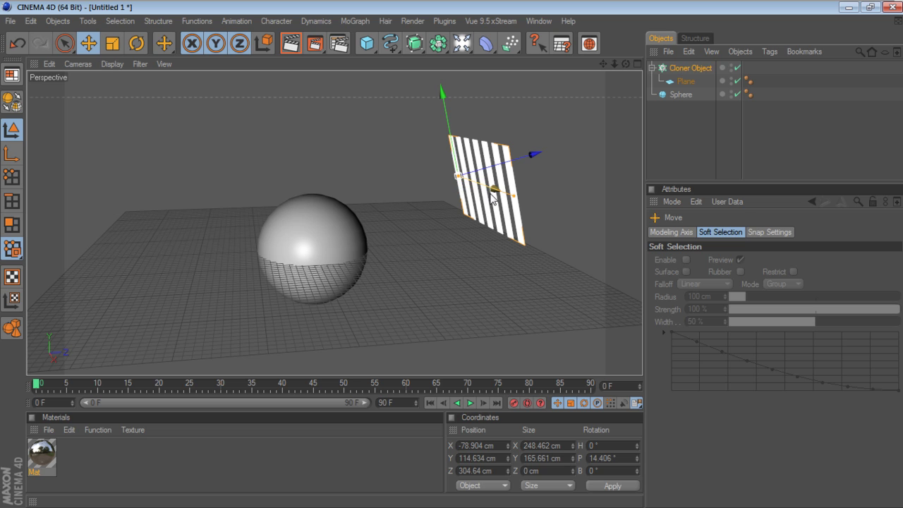
{"action": "left_click_drag", "start_coordinate": [625, 64], "coordinate": [627, 104]}
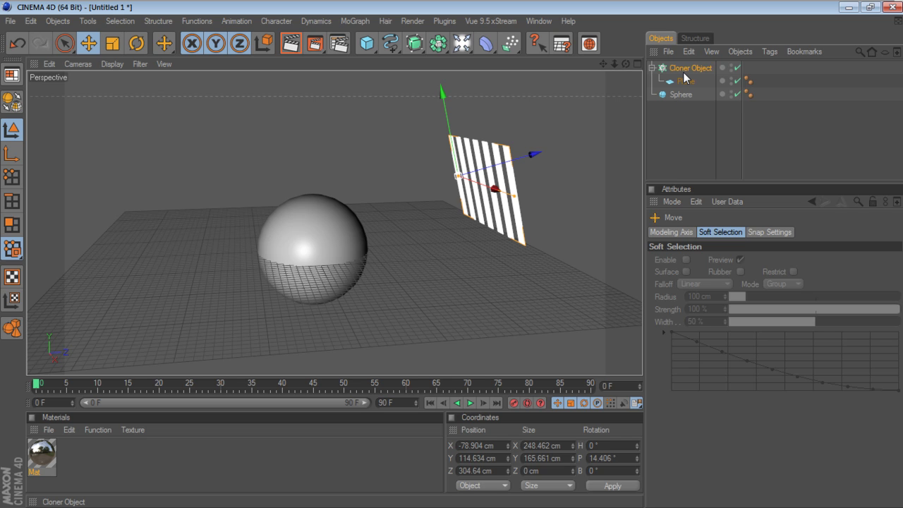
- Duplicate the cloner with its plane and add a Disc with a reduced outer radius
{"action": "left_click_drag", "start_coordinate": [685, 71], "coordinate": [686, 65]}
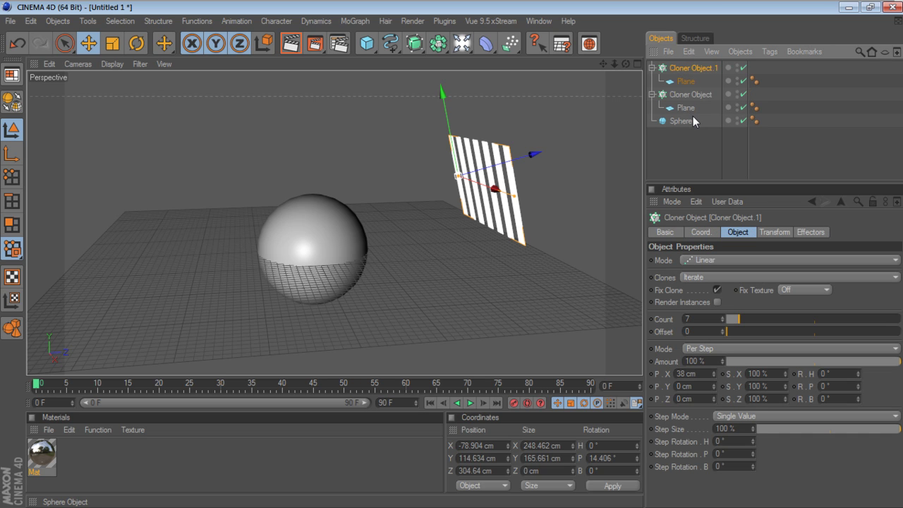
{"action": "left_click", "coordinate": [685, 82]}
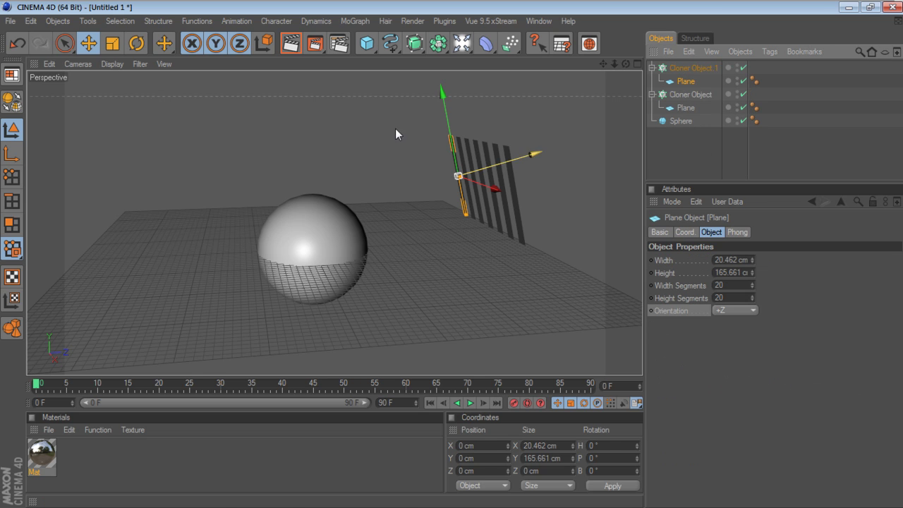
{"action": "left_click", "coordinate": [368, 46]}
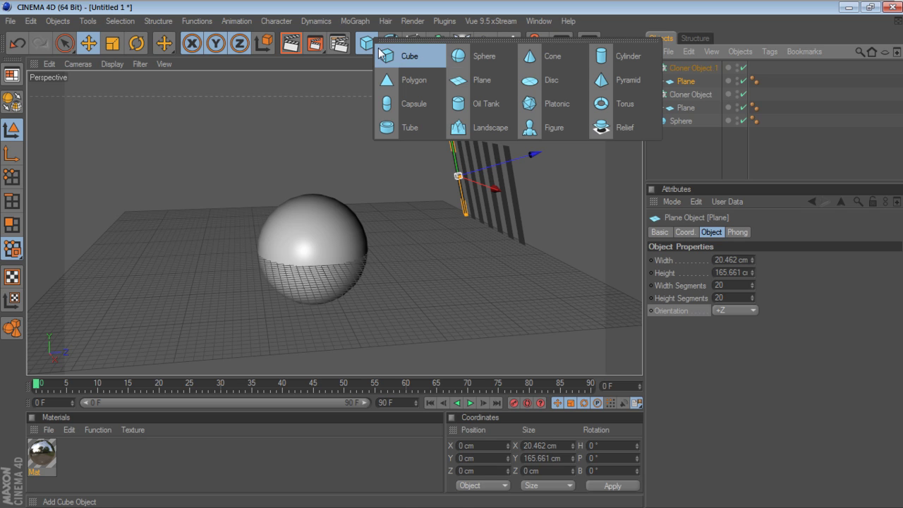
{"action": "left_click", "coordinate": [530, 71]}
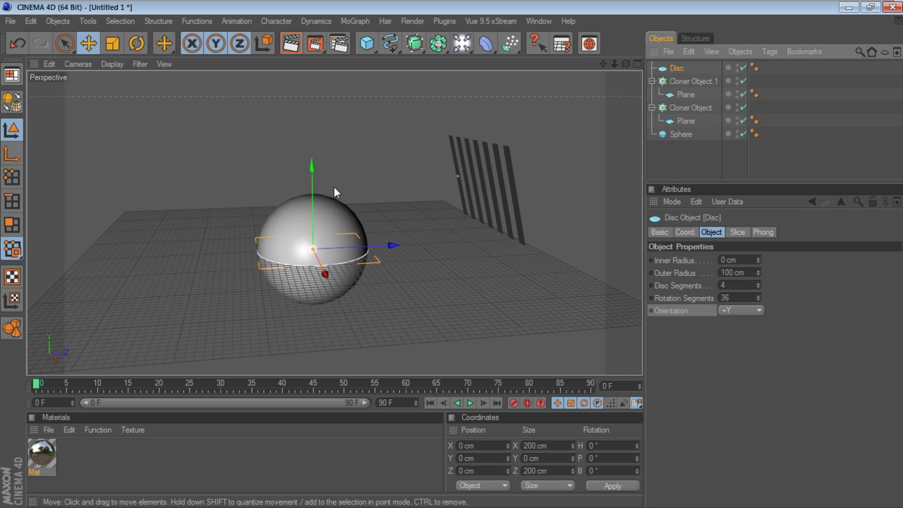
{"action": "left_click_drag", "start_coordinate": [760, 272], "coordinate": [760, 302]}
- Make the disc a child of the duplicated cloner and delete the plane from that cloner
{"action": "left_click_drag", "start_coordinate": [676, 68], "coordinate": [683, 84]}
{"action": "left_click", "coordinate": [685, 108]}
{"action": "left_click", "coordinate": [698, 163]}
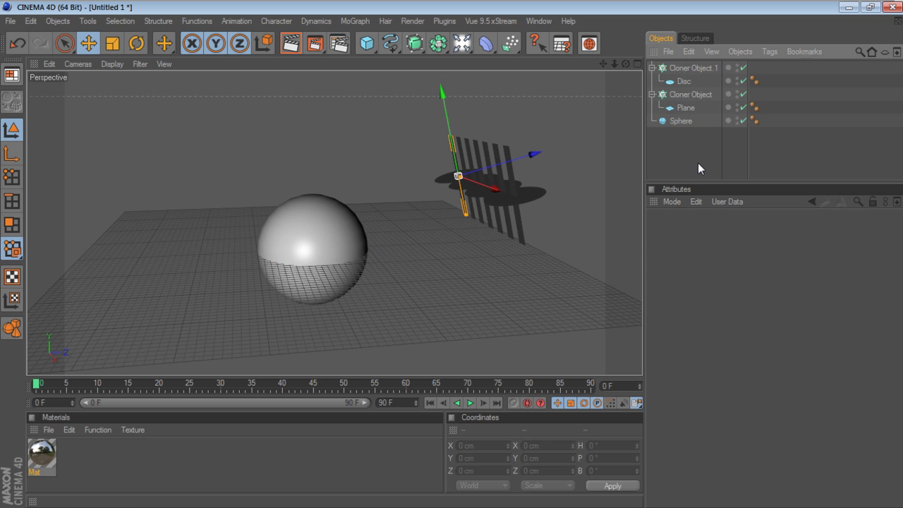
- Move the disc cloner to about X -222.8, Y 233.8 and Z -243.8 cm and space its clones 85 cm apart along X
{"action": "left_click", "coordinate": [686, 67]}
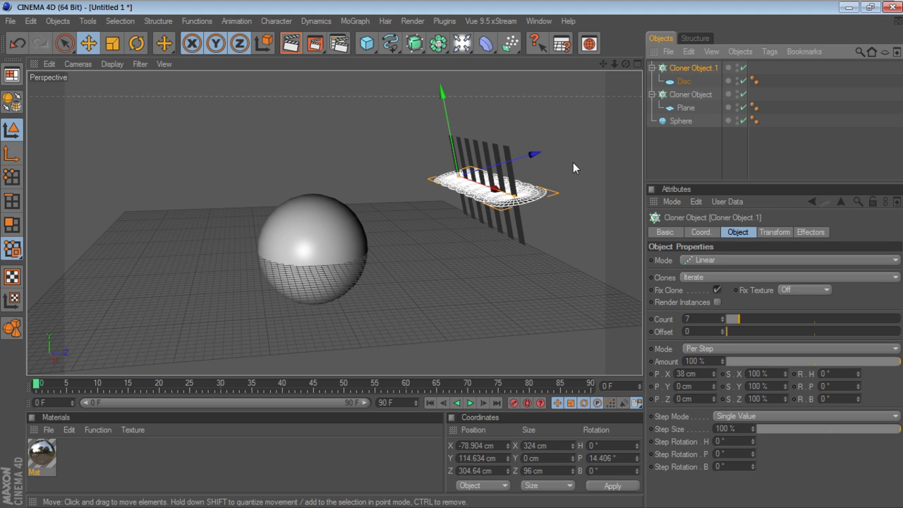
{"action": "left_click_drag", "start_coordinate": [540, 158], "coordinate": [449, 171]}
{"action": "left_click_drag", "start_coordinate": [364, 163], "coordinate": [353, 85]}
{"action": "left_click_drag", "start_coordinate": [402, 120], "coordinate": [247, 163]}
{"action": "left_click_drag", "start_coordinate": [297, 150], "coordinate": [323, 211]}
{"action": "left_click_drag", "start_coordinate": [279, 152], "coordinate": [233, 115]}
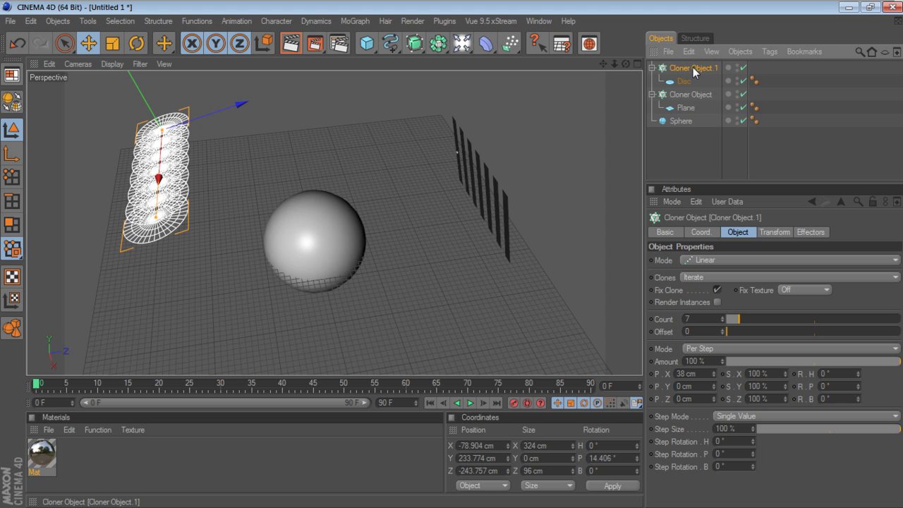
{"action": "left_click_drag", "start_coordinate": [715, 372], "coordinate": [716, 349]}
{"action": "left_click_drag", "start_coordinate": [161, 181], "coordinate": [427, 170]}
- Rotate the disc cloner to a pitch of about 44.2° and a bank of about -7.5°, and deselect it
{"action": "mouse_move", "coordinate": [609, 76]}
{"action": "left_mouse_down", "text": "alt"}
{"action": "mouse_move", "coordinate": [611, 95]}
{"action": "mouse_move", "coordinate": [614, 72]}
{"action": "left_mouse_up", "text": "alt"}
{"action": "right_click_drag", "start_coordinate": [613, 72], "coordinate": [623, 75], "text": "alt"}
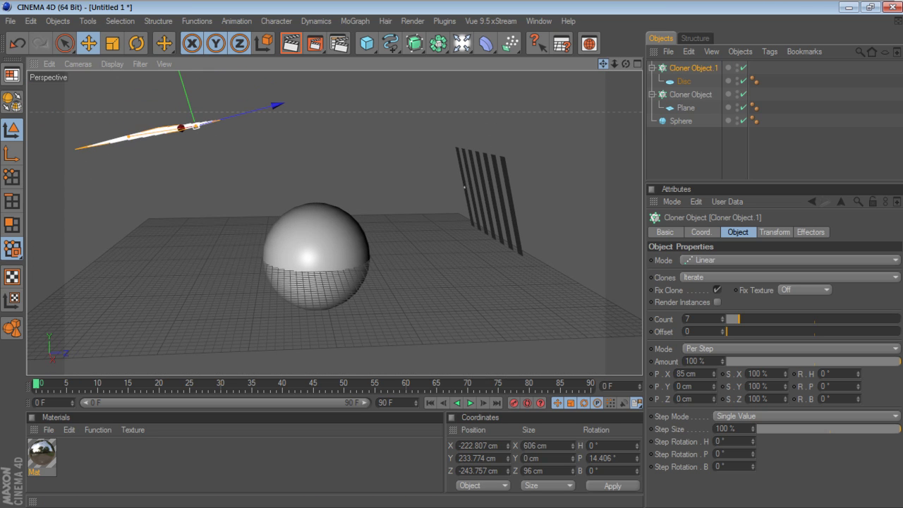
{"action": "left_click", "coordinate": [135, 43]}
{"action": "left_click_drag", "start_coordinate": [157, 95], "coordinate": [152, 122]}
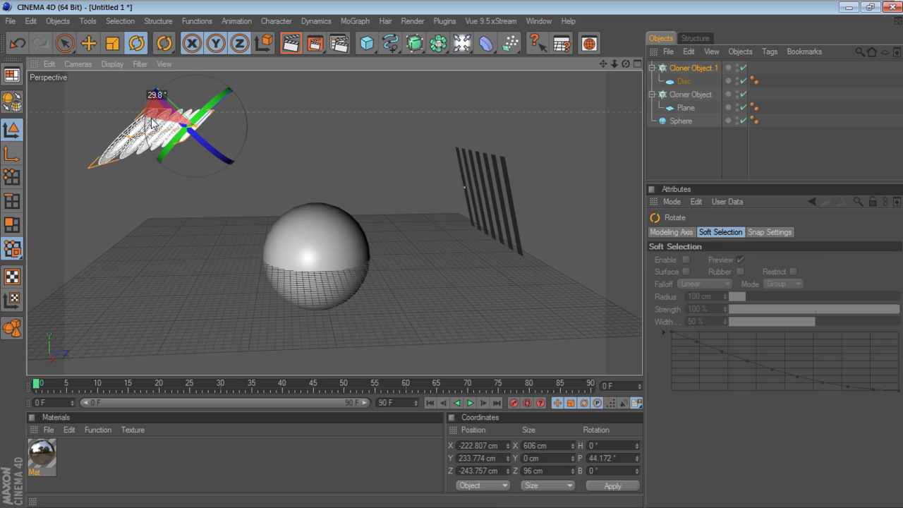
{"action": "right_click_drag", "start_coordinate": [349, 175], "coordinate": [349, 170], "text": "alt"}
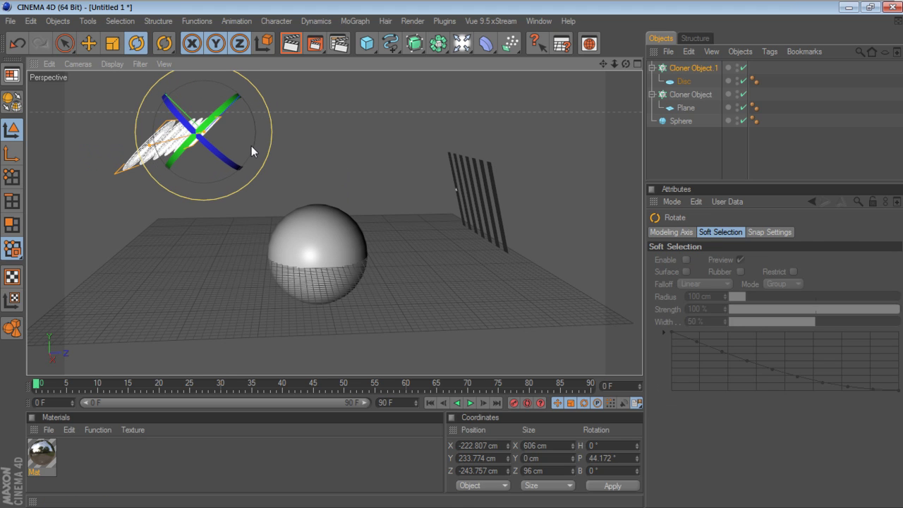
{"action": "left_click_drag", "start_coordinate": [212, 144], "coordinate": [210, 148]}
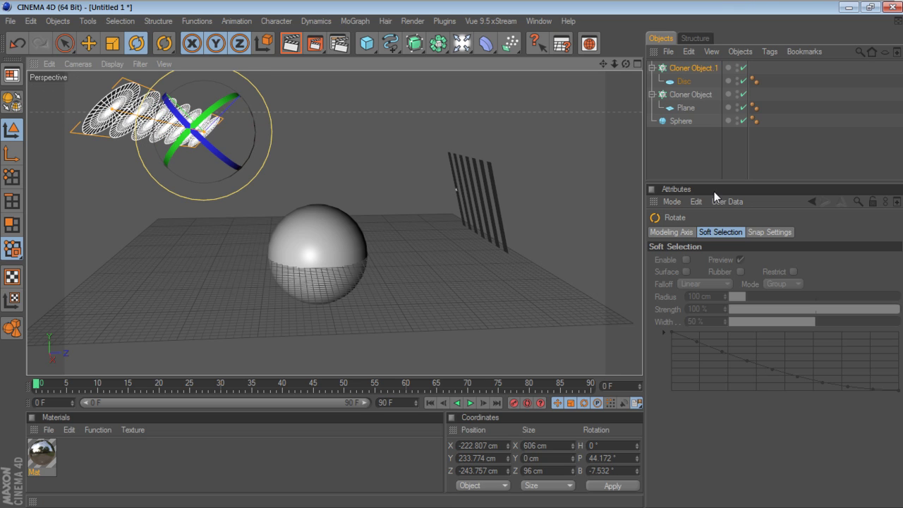
{"action": "left_click", "coordinate": [528, 307]}
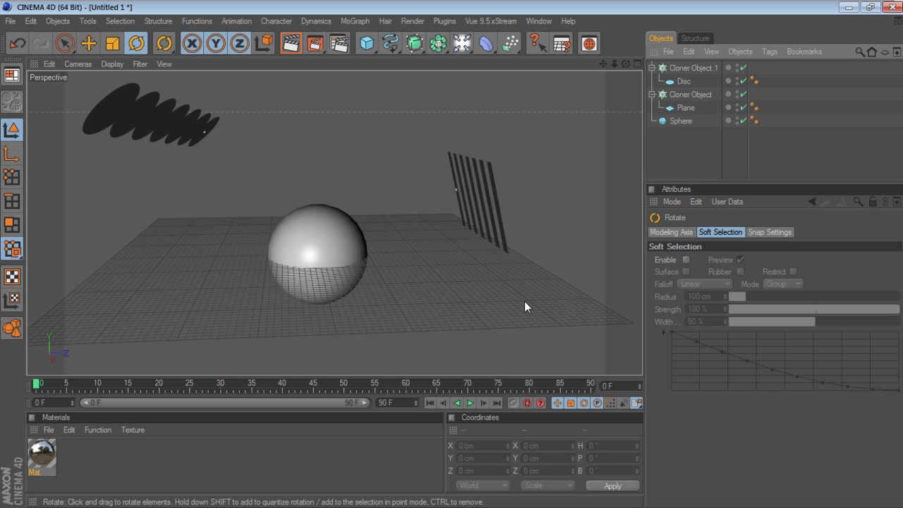
- Add a new Disc and an Array object, and make the disc a child of the array
{"action": "left_click", "coordinate": [376, 53]}
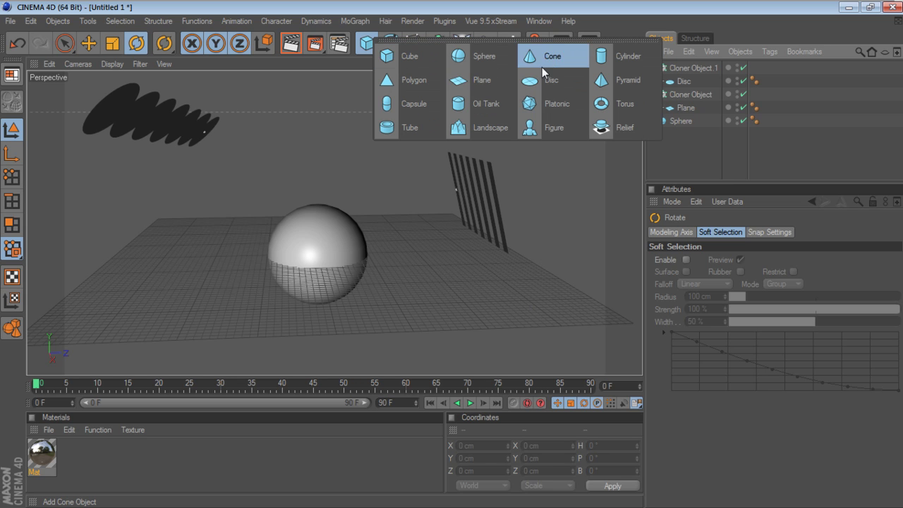
{"action": "left_click", "coordinate": [565, 79]}
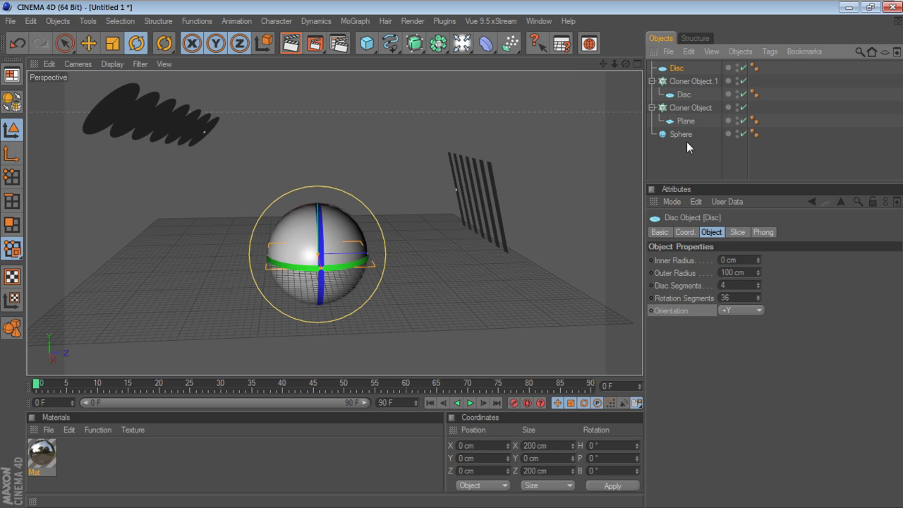
{"action": "left_click", "coordinate": [438, 44]}
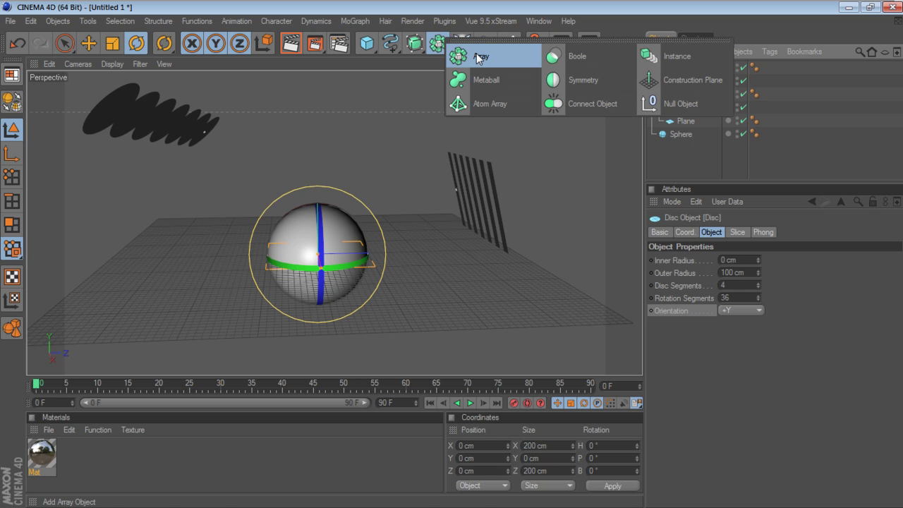
{"action": "left_click", "coordinate": [475, 56]}
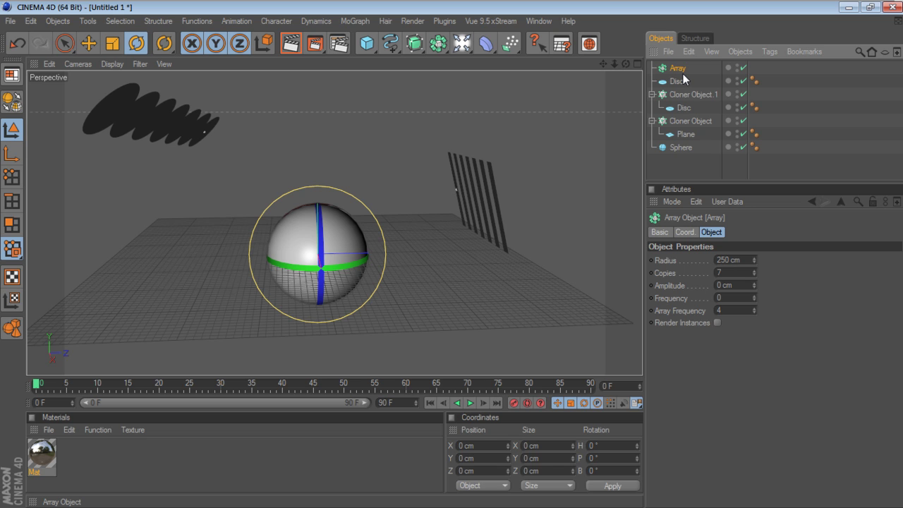
{"action": "left_click_drag", "start_coordinate": [685, 79], "coordinate": [681, 67]}
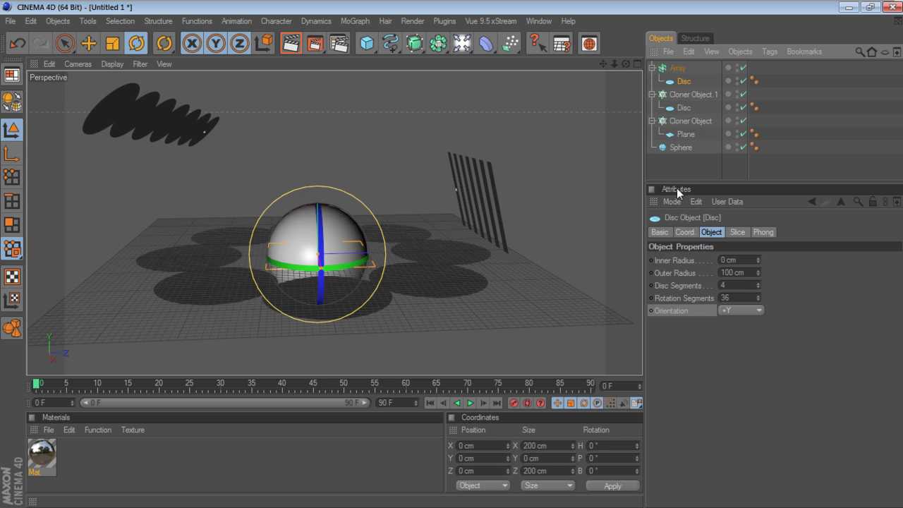
- Raise the array of discs above the sphere to about Y 151.3 cm
{"action": "left_click", "coordinate": [685, 70]}
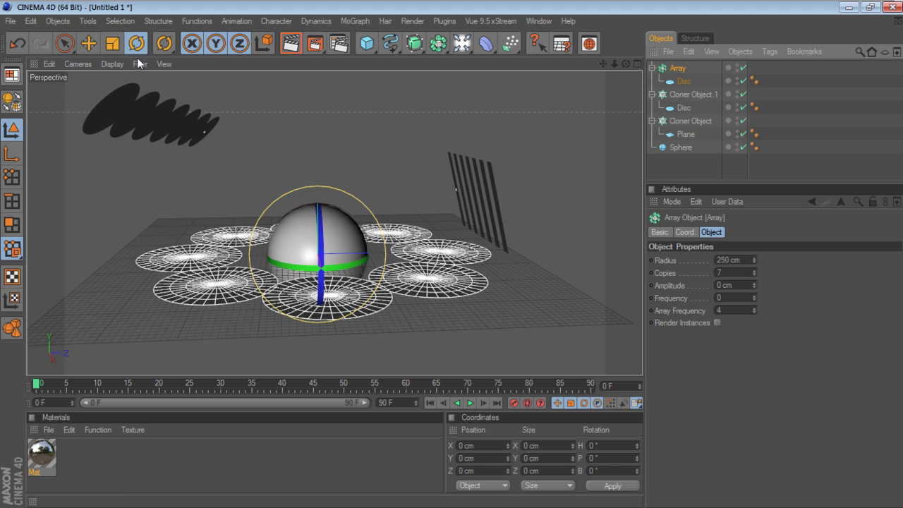
{"action": "left_click", "coordinate": [89, 43]}
{"action": "left_click_drag", "start_coordinate": [319, 201], "coordinate": [318, 126]}
- Set the array's radius to 126 cm and its disc's outer radius to 43 cm
{"action": "left_click", "coordinate": [678, 68]}
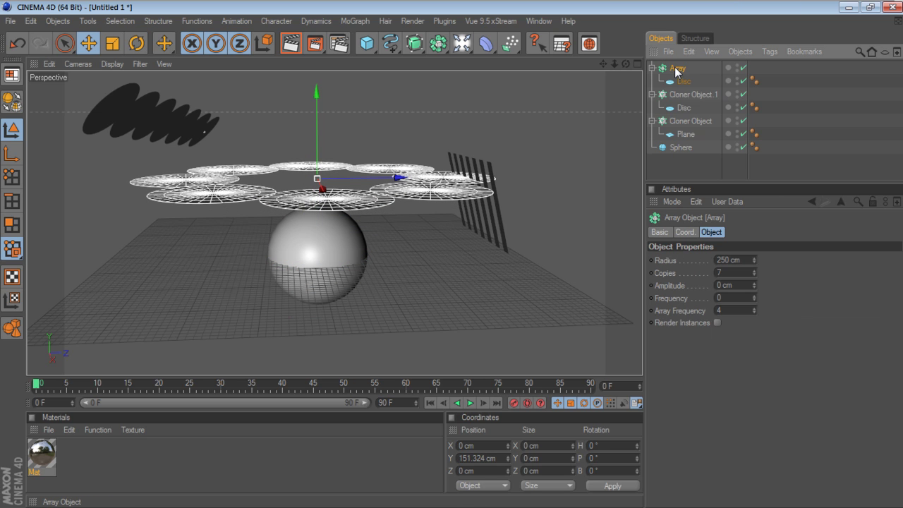
{"action": "left_click_drag", "start_coordinate": [756, 262], "coordinate": [756, 307]}
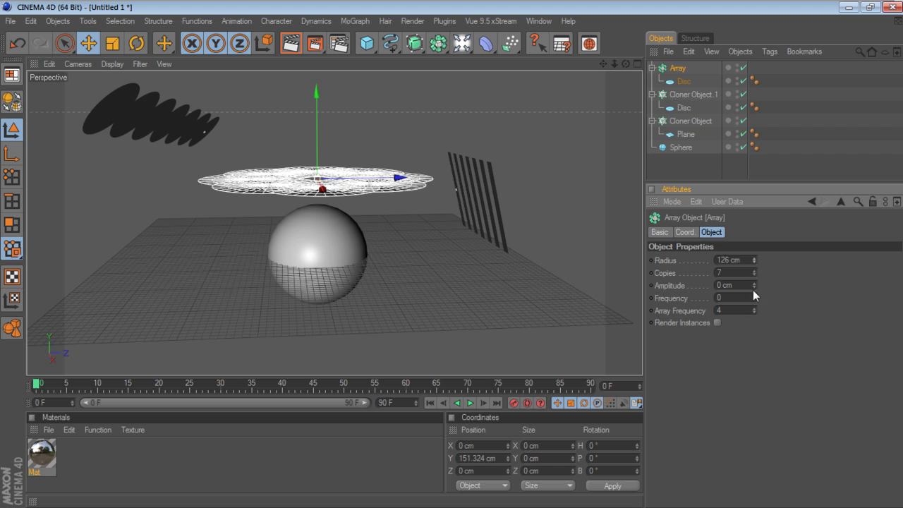
{"action": "left_click", "coordinate": [683, 81]}
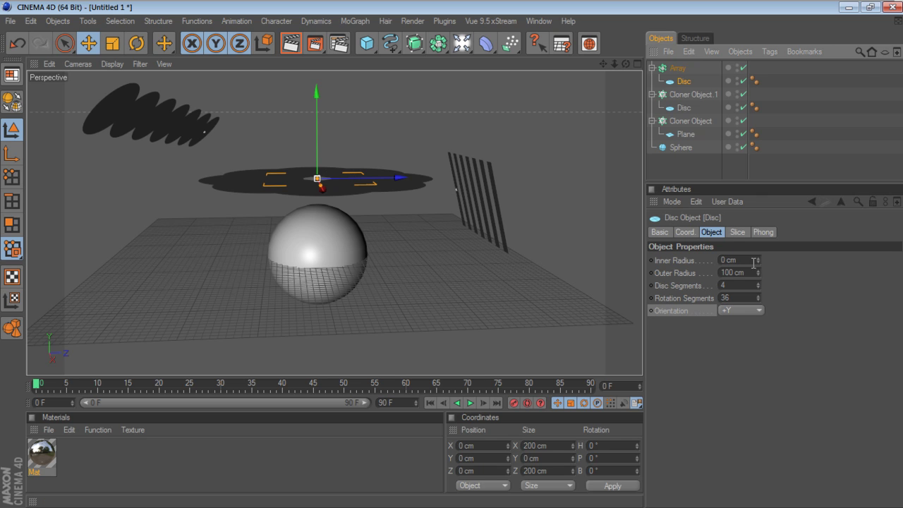
{"action": "left_click_drag", "start_coordinate": [759, 273], "coordinate": [759, 293]}
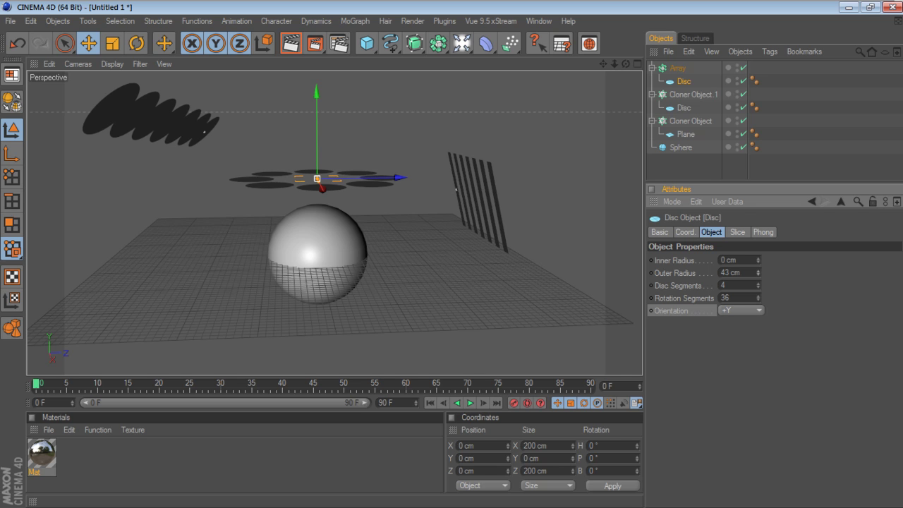
- Increase the array's radius to 239 cm and set its number of copies to 14
{"action": "left_click", "coordinate": [677, 68]}
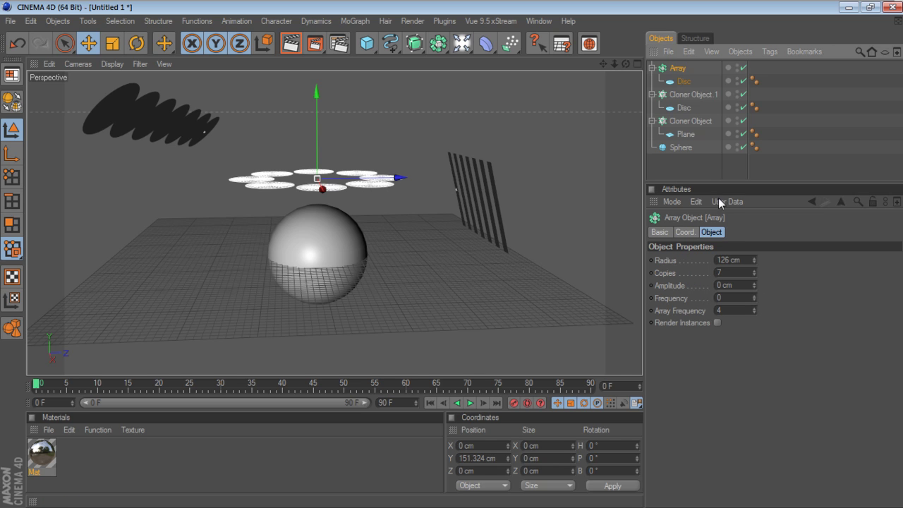
{"action": "left_click_drag", "start_coordinate": [755, 260], "coordinate": [755, 236]}
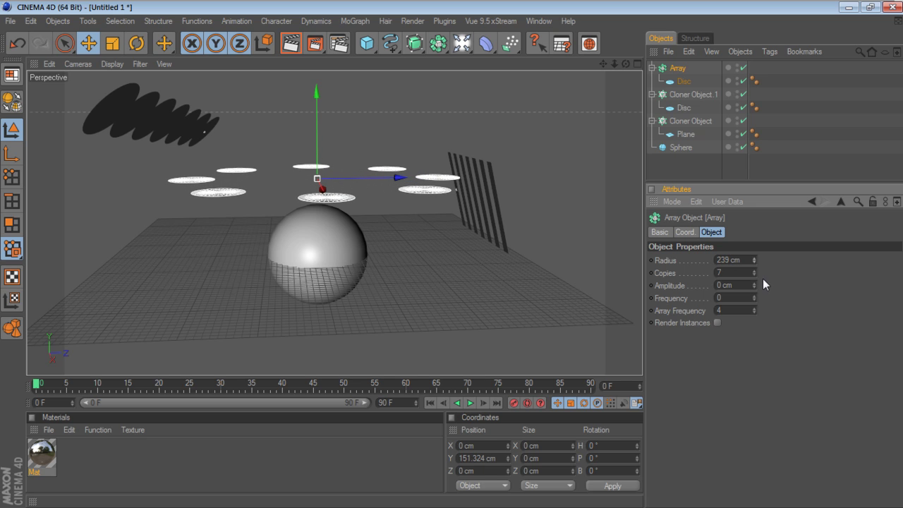
{"action": "left_click", "coordinate": [755, 270]}
{"action": "left_click", "coordinate": [755, 270]}
{"action": "left_click", "coordinate": [755, 270]}
{"action": "left_click", "coordinate": [755, 270]}
{"action": "left_click", "coordinate": [756, 270]}
{"action": "left_click", "coordinate": [755, 270]}
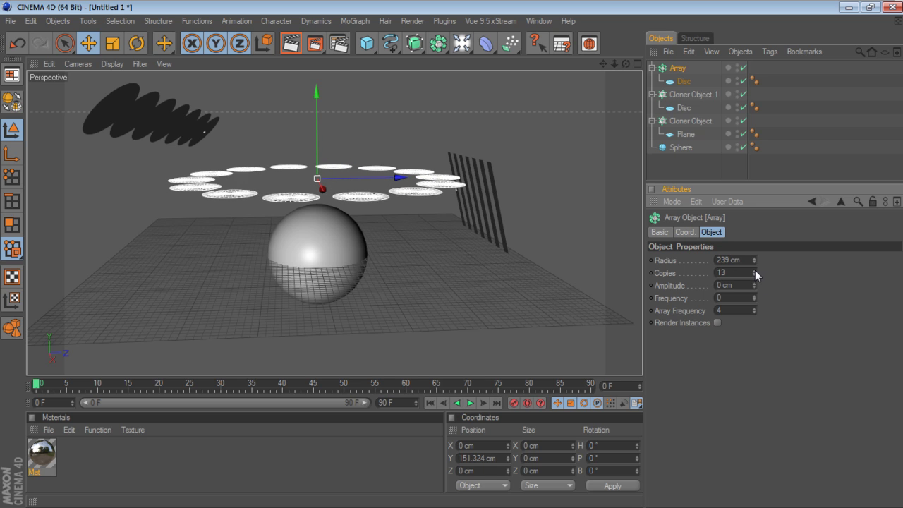
{"action": "left_click", "coordinate": [755, 270]}
- Reduce the array's radius to 155 cm and move the array to about Y 212.9 and Z 0.5 cm
{"action": "left_click_drag", "start_coordinate": [317, 127], "coordinate": [317, 97]}
{"action": "left_click_drag", "start_coordinate": [386, 156], "coordinate": [421, 159]}
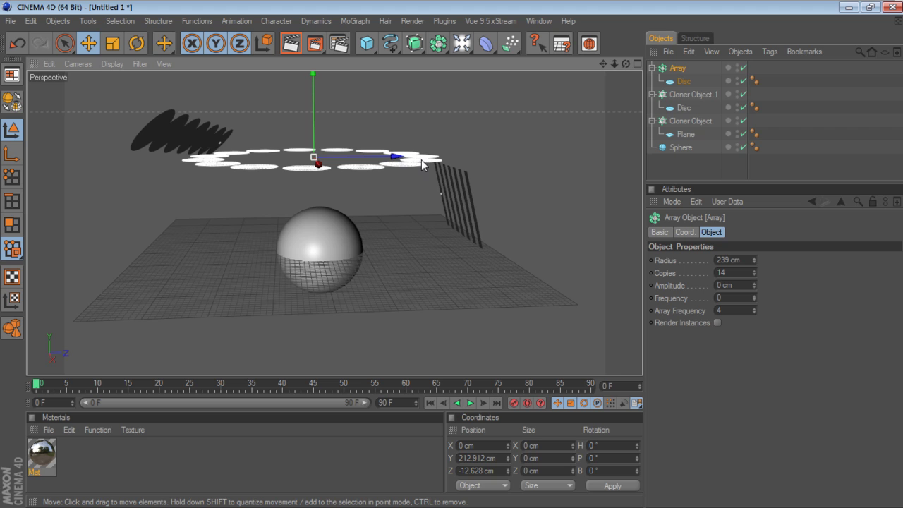
{"action": "left_click", "coordinate": [638, 63]}
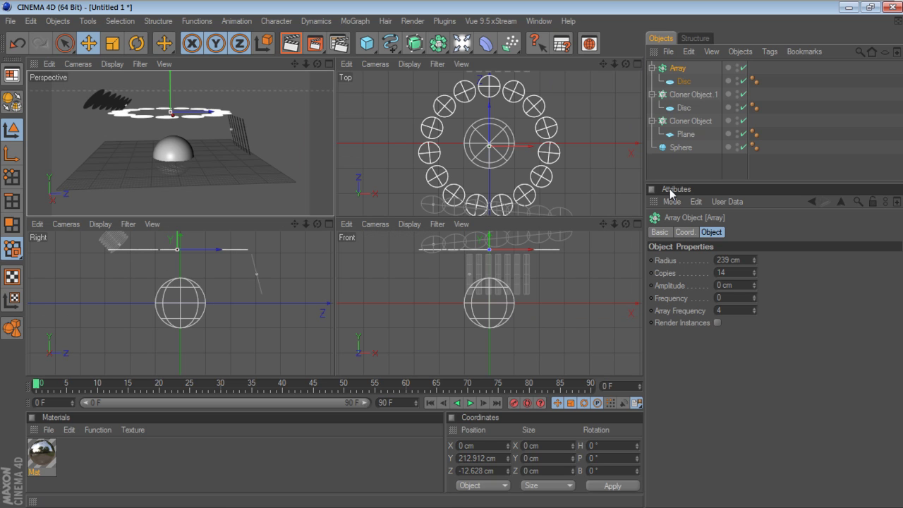
{"action": "left_click_drag", "start_coordinate": [753, 260], "coordinate": [587, 99]}
{"action": "left_click_drag", "start_coordinate": [754, 260], "coordinate": [754, 311]}
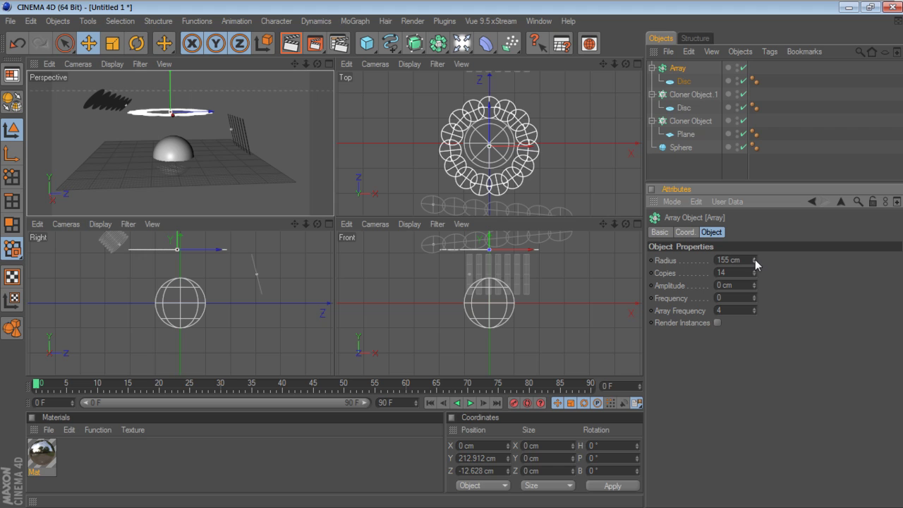
{"action": "left_click_drag", "start_coordinate": [489, 128], "coordinate": [489, 125]}
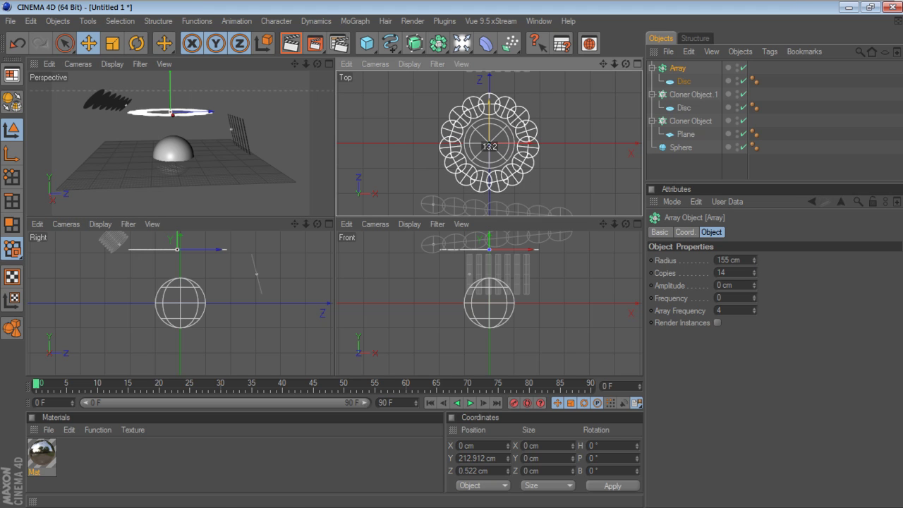
- Move the disc array in the perspective view to about Y 253.9 and Z 23.9 cm
{"action": "left_click", "coordinate": [329, 63]}
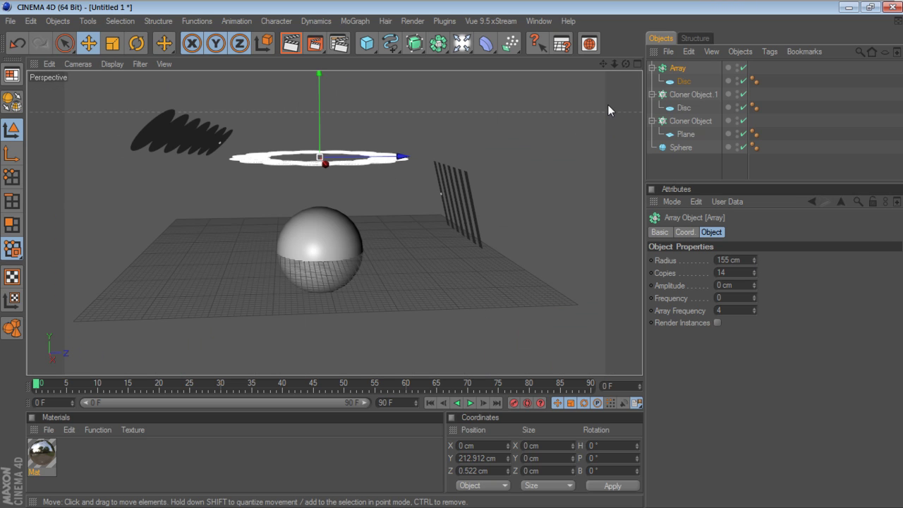
{"action": "left_click_drag", "start_coordinate": [626, 64], "coordinate": [626, 79]}
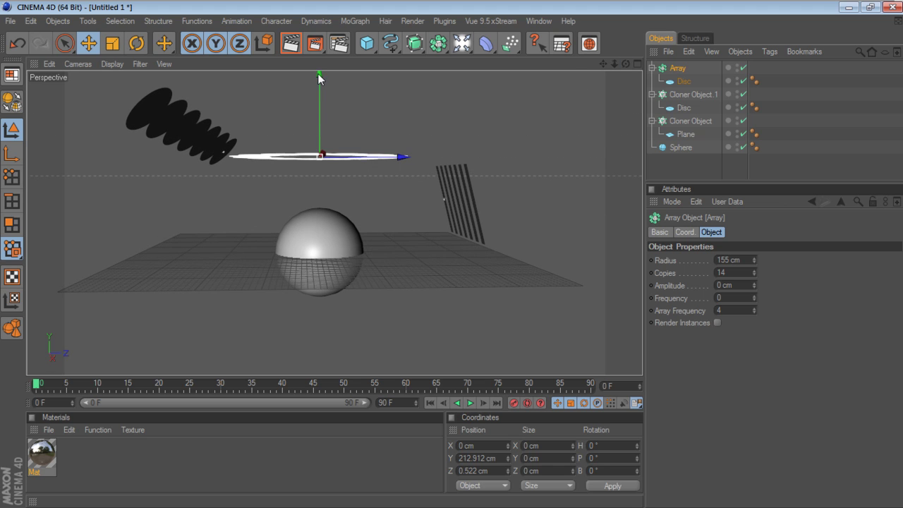
{"action": "left_click_drag", "start_coordinate": [323, 124], "coordinate": [324, 104]}
{"action": "left_click_drag", "start_coordinate": [382, 138], "coordinate": [411, 137]}
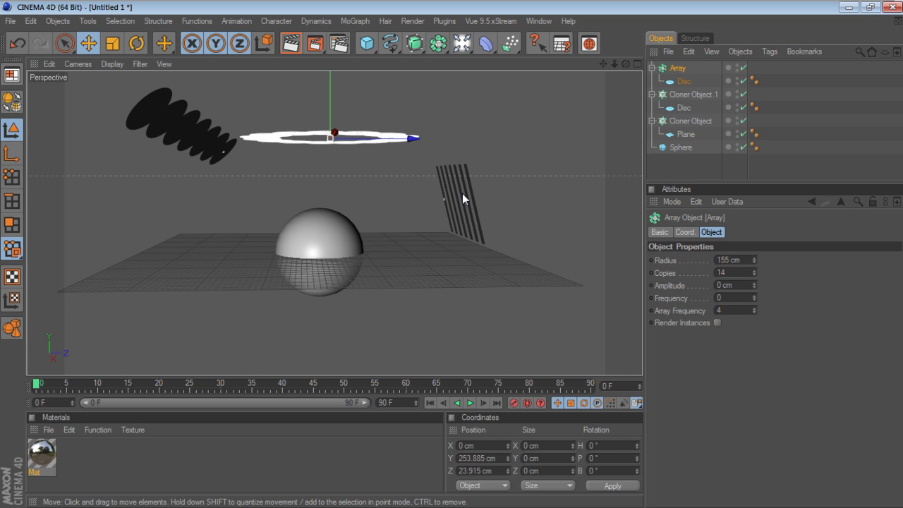
- Add a second sphere with a radius of 165 cm and move it to about Z -318.7 cm
{"action": "left_click_drag", "start_coordinate": [369, 45], "coordinate": [484, 54]}
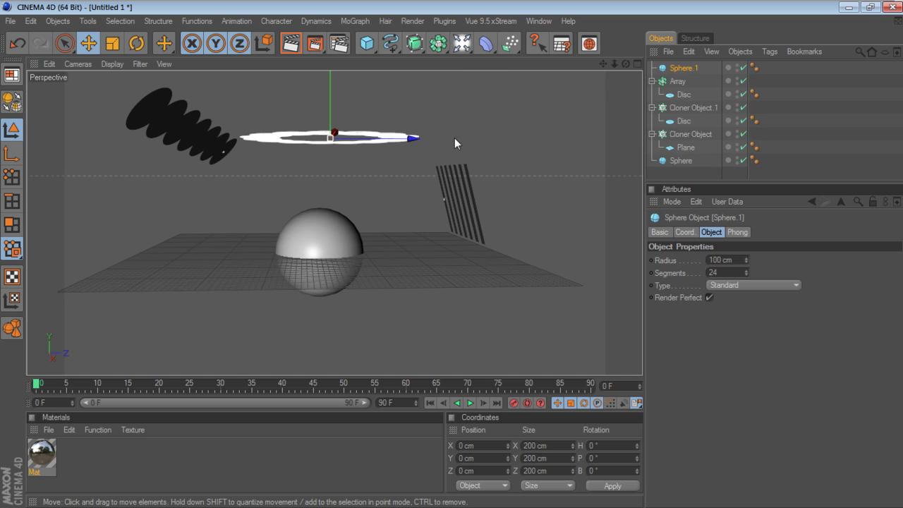
{"action": "left_click_drag", "start_coordinate": [751, 259], "coordinate": [748, 261]}
{"action": "left_click_drag", "start_coordinate": [402, 251], "coordinate": [276, 253]}
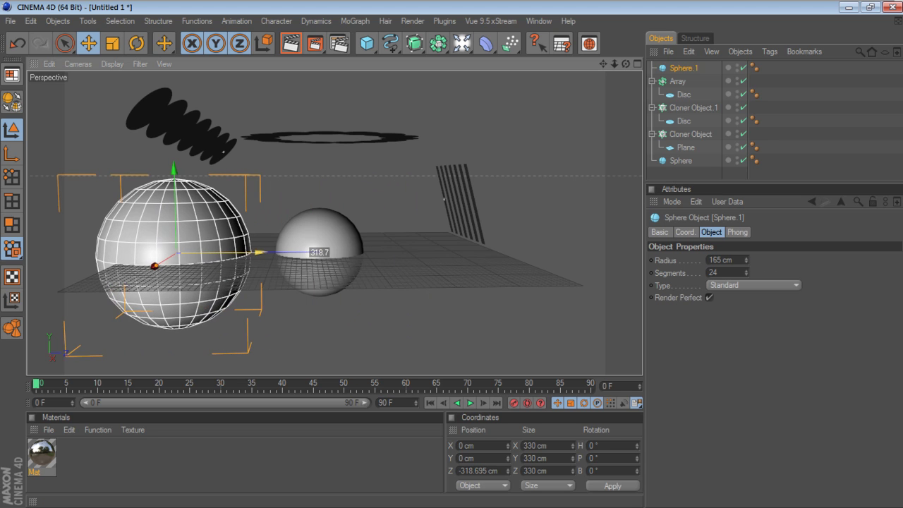
- Move the larger sphere farther from the central sphere, to about X 122.8 and Z -517.3 cm
{"action": "scroll", "coordinate": [396, 258], "scroll_direction": "down", "scroll_amount": 3}
{"action": "left_click_drag", "start_coordinate": [630, 65], "coordinate": [555, 149]}
{"action": "left_click_drag", "start_coordinate": [300, 247], "coordinate": [220, 249]}
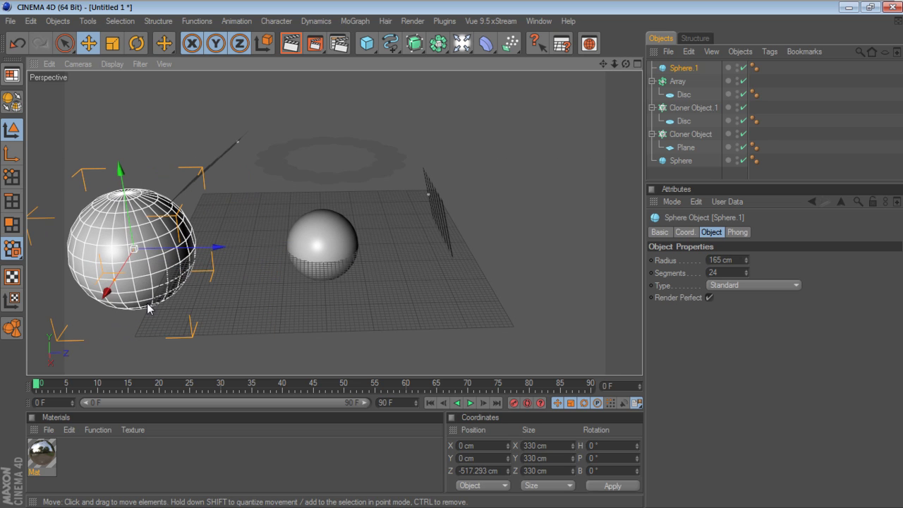
{"action": "left_click_drag", "start_coordinate": [106, 292], "coordinate": [92, 318]}
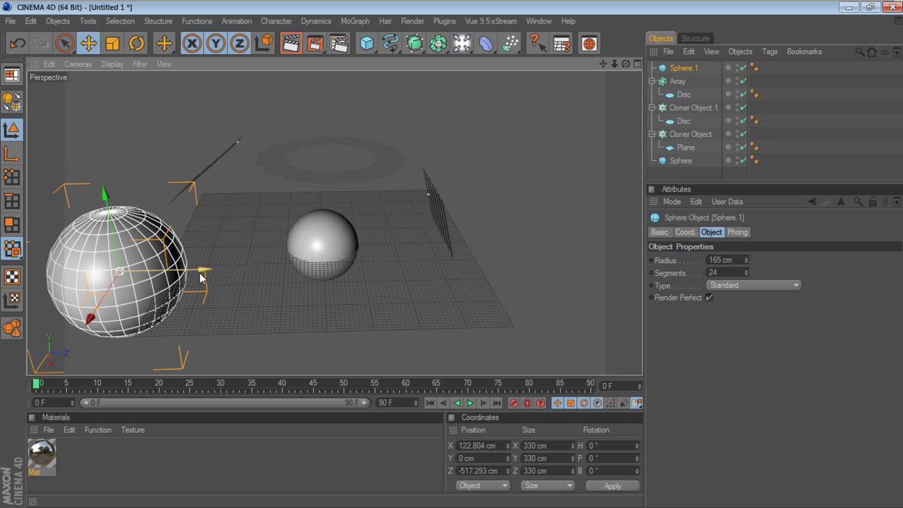
- Duplicate the disc array and move the copy along X to about 592.0 cm
{"action": "left_click_drag", "start_coordinate": [626, 64], "coordinate": [608, 111]}
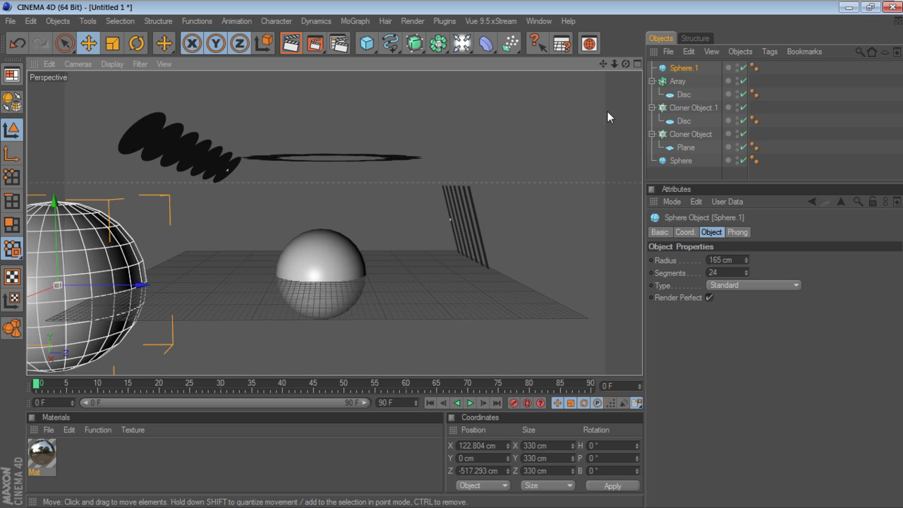
{"action": "left_click", "coordinate": [679, 84]}
{"action": "left_click_drag", "start_coordinate": [680, 86], "coordinate": [679, 77]}
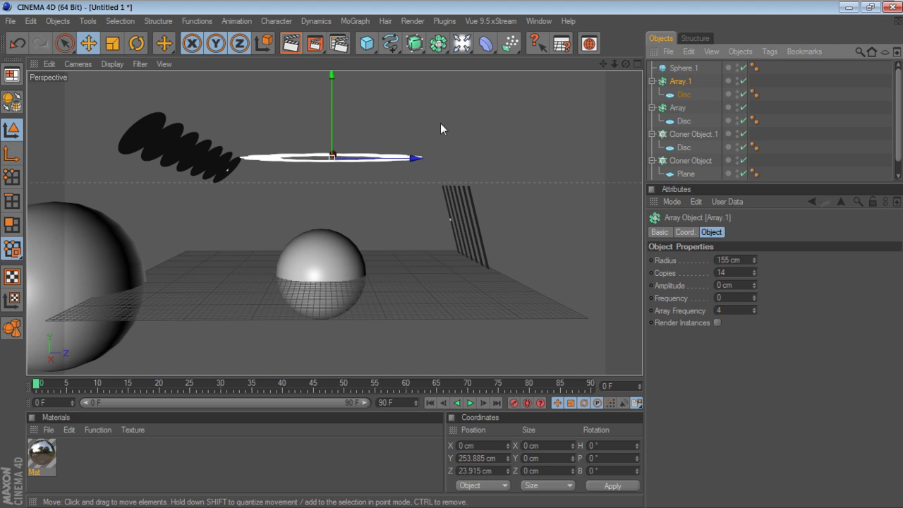
{"action": "left_click", "coordinate": [636, 62]}
{"action": "scroll", "coordinate": [510, 106], "scroll_direction": "down", "scroll_amount": 2}
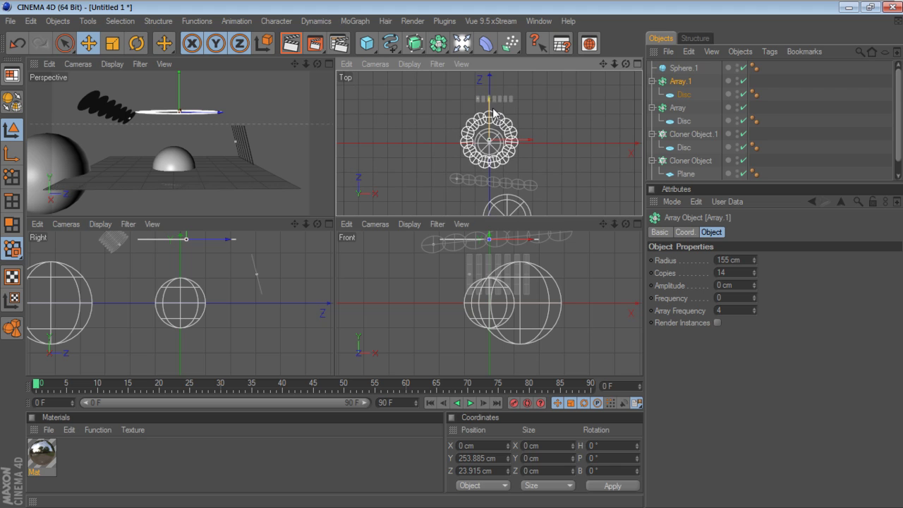
{"action": "left_click_drag", "start_coordinate": [530, 141], "coordinate": [602, 141]}
- Rotate the copied disc array to a bank angle of about 29.8°
{"action": "left_click", "coordinate": [136, 43]}
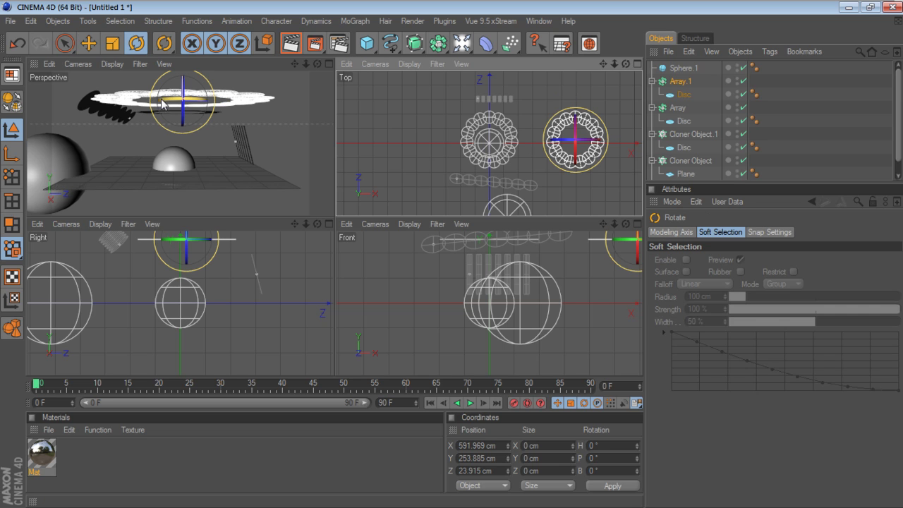
{"action": "left_click_drag", "start_coordinate": [182, 108], "coordinate": [185, 131]}
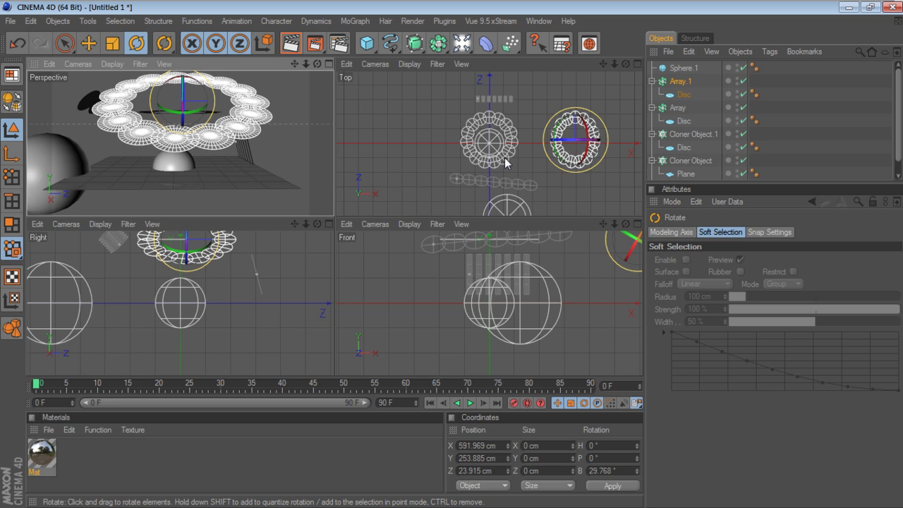
{"action": "left_click", "coordinate": [540, 145]}
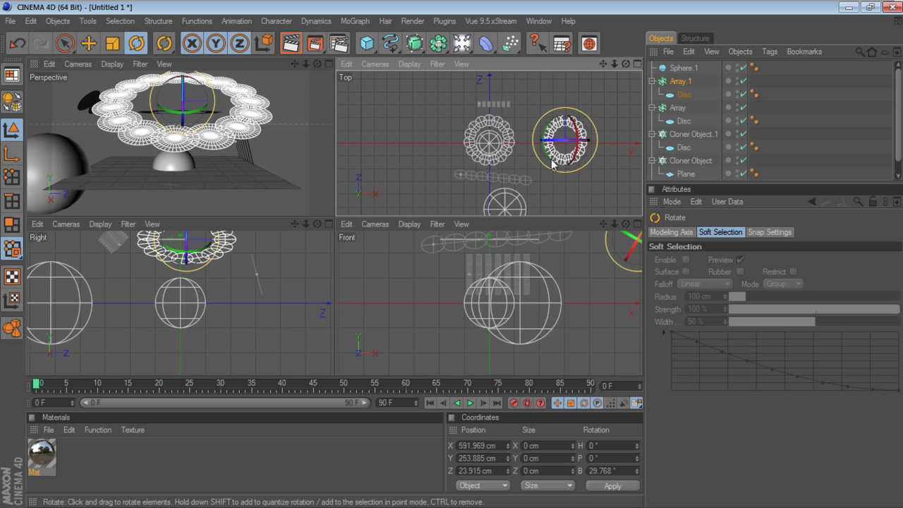
{"action": "left_click", "coordinate": [553, 164]}
- Move the original disc array along Z to about -2.0 cm in the top view
{"action": "left_click", "coordinate": [511, 125]}
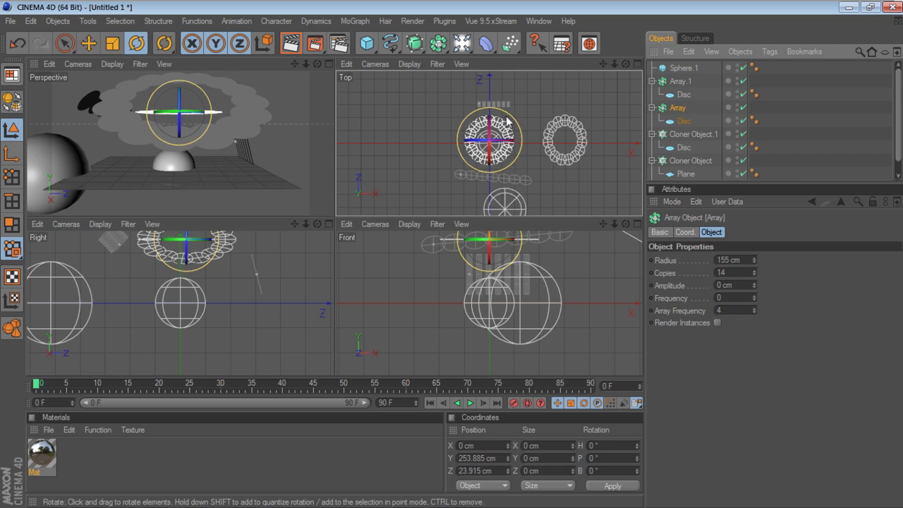
{"action": "left_click", "coordinate": [88, 43]}
{"action": "left_click_drag", "start_coordinate": [489, 113], "coordinate": [492, 120]}
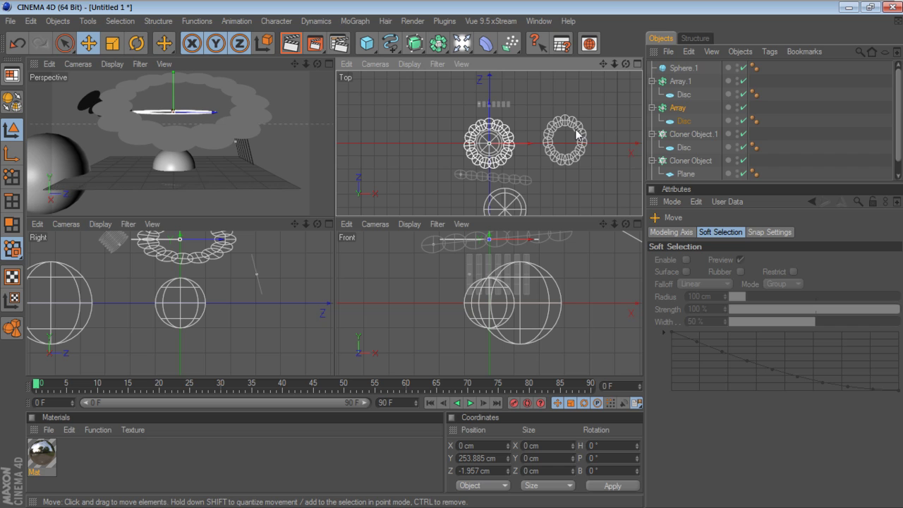
- Add a plane, move it to about X -481.2 cm and narrow it to about 203.4 cm
{"action": "left_click", "coordinate": [366, 43]}
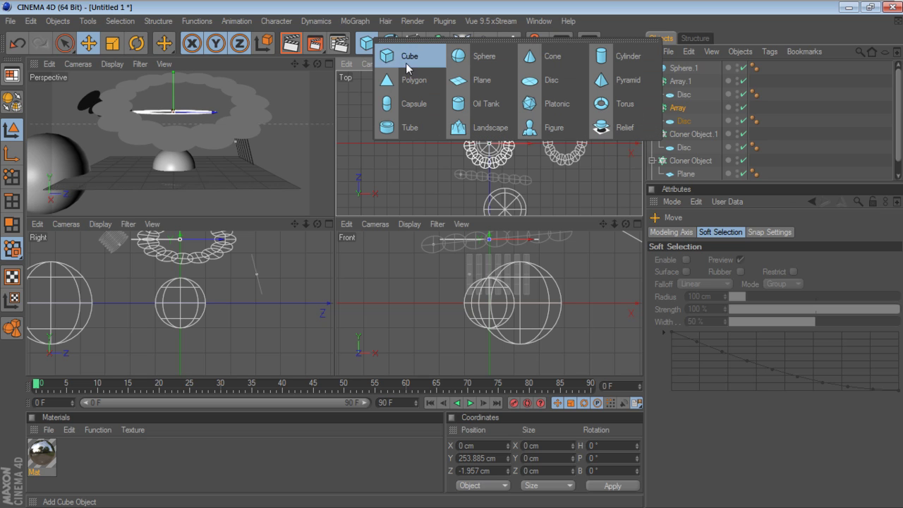
{"action": "left_click", "coordinate": [466, 81]}
{"action": "left_click_drag", "start_coordinate": [515, 143], "coordinate": [446, 143]}
{"action": "left_click_drag", "start_coordinate": [437, 144], "coordinate": [388, 143]}
- Rotate the new plane to a bank of about -70.3° and extend its Z size to about 433.6 cm
{"action": "left_click", "coordinate": [136, 43]}
{"action": "left_click", "coordinate": [328, 64]}
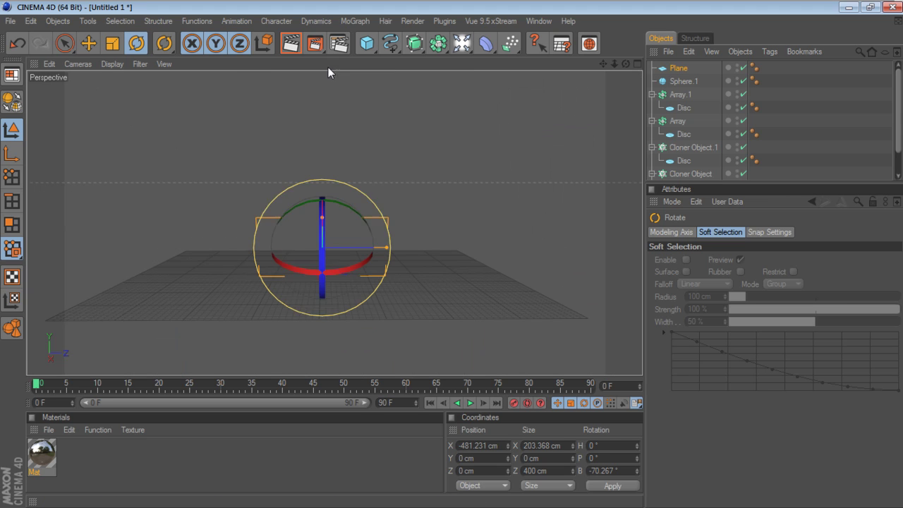
{"action": "left_click_drag", "start_coordinate": [390, 247], "coordinate": [392, 247]}
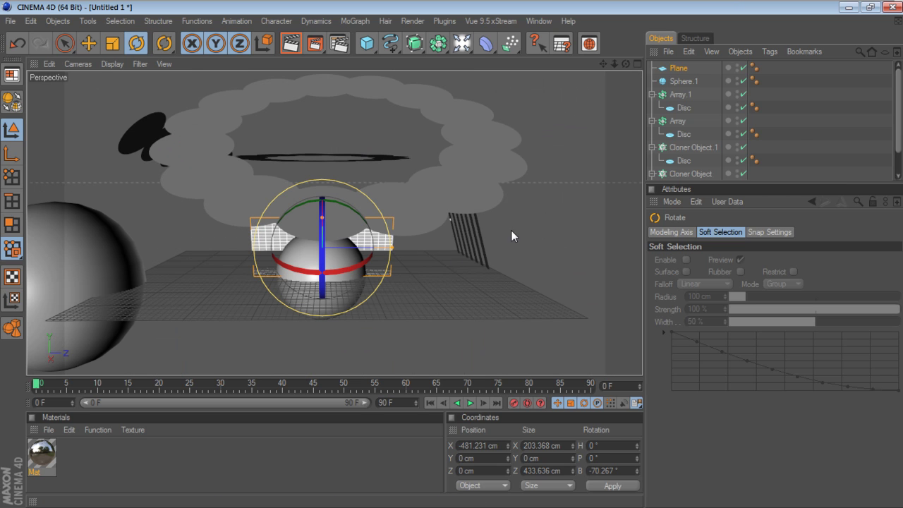
- Move the tilted plane to about X -439.6 and Y 116.2 cm and narrow its X size to about 69.8 cm
{"action": "left_click", "coordinate": [801, 135]}
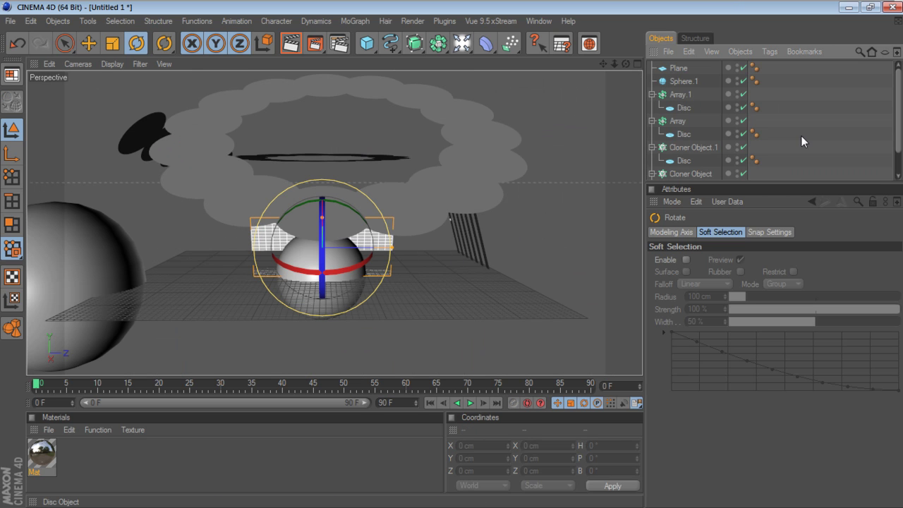
{"action": "left_click", "coordinate": [355, 261]}
{"action": "mouse_move", "coordinate": [626, 64]}
{"action": "left_mouse_down"}
{"action": "mouse_move", "coordinate": [639, 67]}
{"action": "mouse_move", "coordinate": [614, 70]}
{"action": "left_mouse_up"}
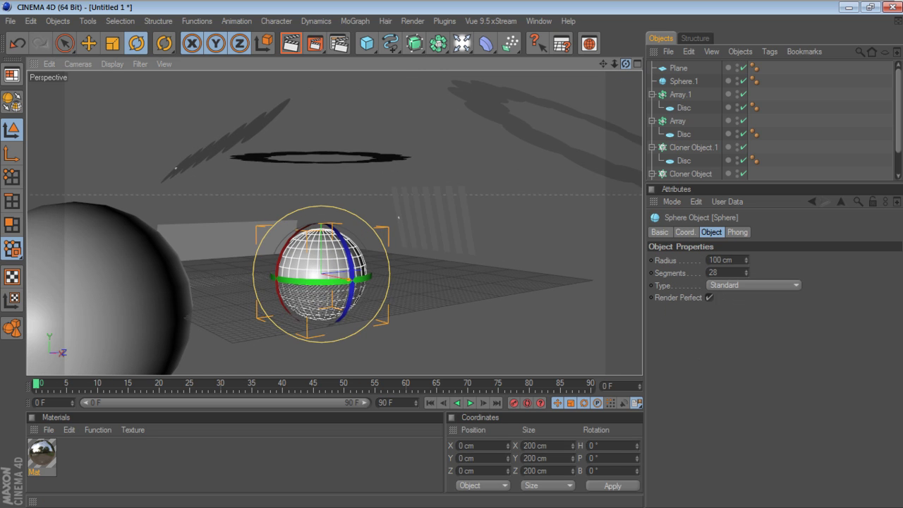
{"action": "left_click", "coordinate": [213, 278]}
{"action": "key", "text": "e"}
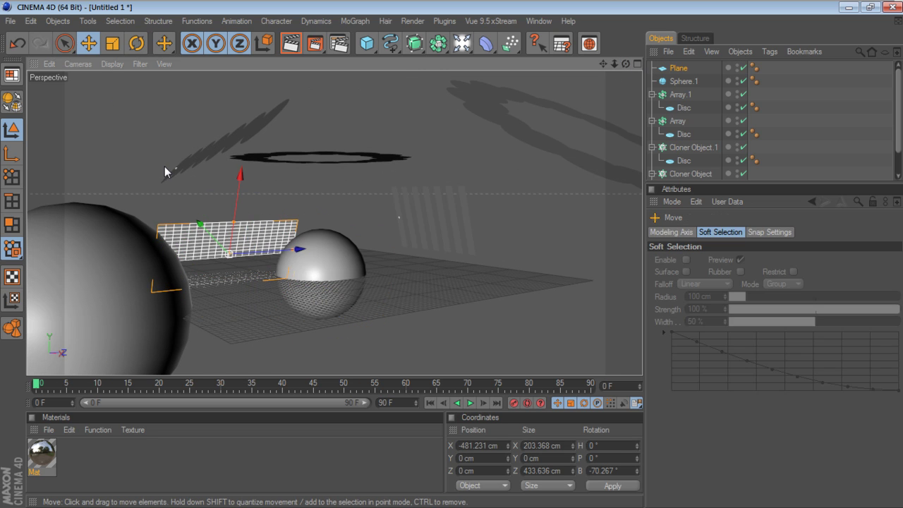
{"action": "left_click_drag", "start_coordinate": [238, 222], "coordinate": [242, 201]}
{"action": "left_click_drag", "start_coordinate": [244, 143], "coordinate": [244, 141]}
{"action": "left_click_drag", "start_coordinate": [246, 173], "coordinate": [247, 169]}
{"action": "left_click_drag", "start_coordinate": [614, 78], "coordinate": [624, 150], "text": "alt"}
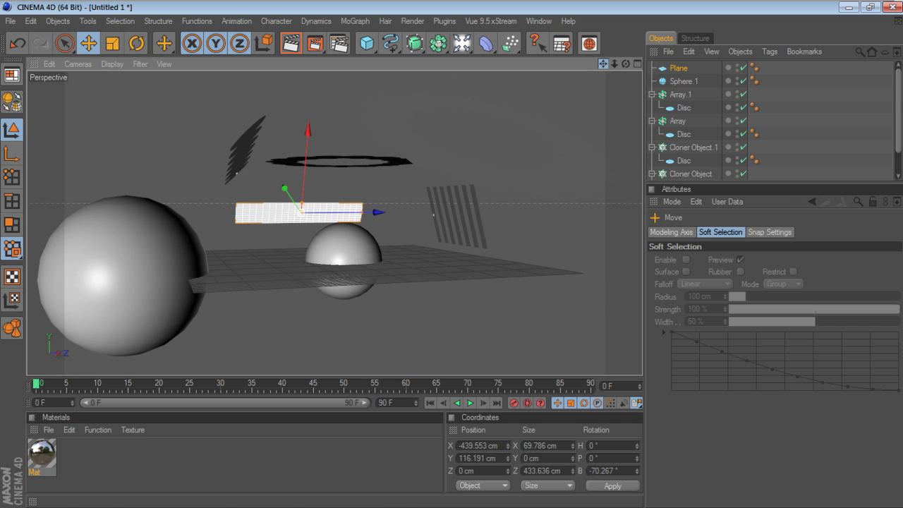
- Collapse the two arrays and two cloners in the object hierarchy
{"action": "left_click", "coordinate": [652, 95]}
{"action": "left_click", "coordinate": [652, 107]}
{"action": "left_click", "coordinate": [652, 121]}
{"action": "left_click", "coordinate": [652, 134]}
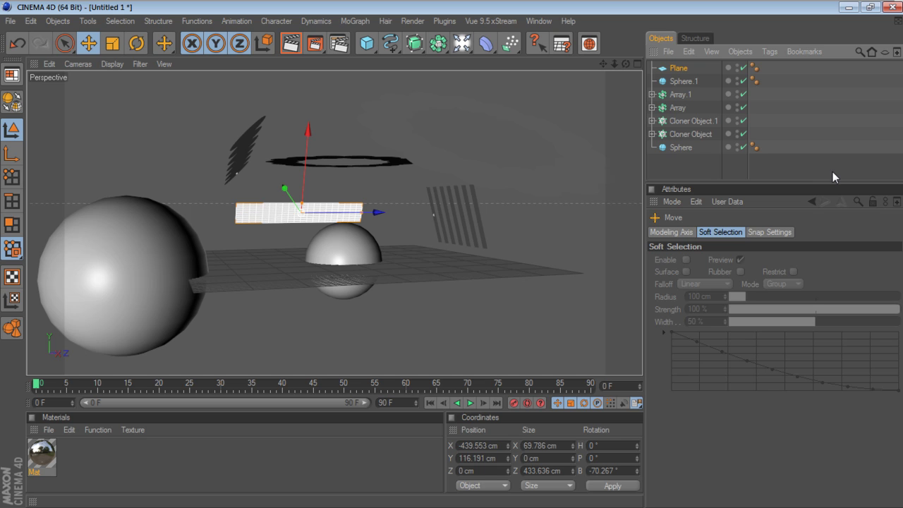
- Set the central sphere's radius to 200 cm
{"action": "left_click", "coordinate": [362, 261]}
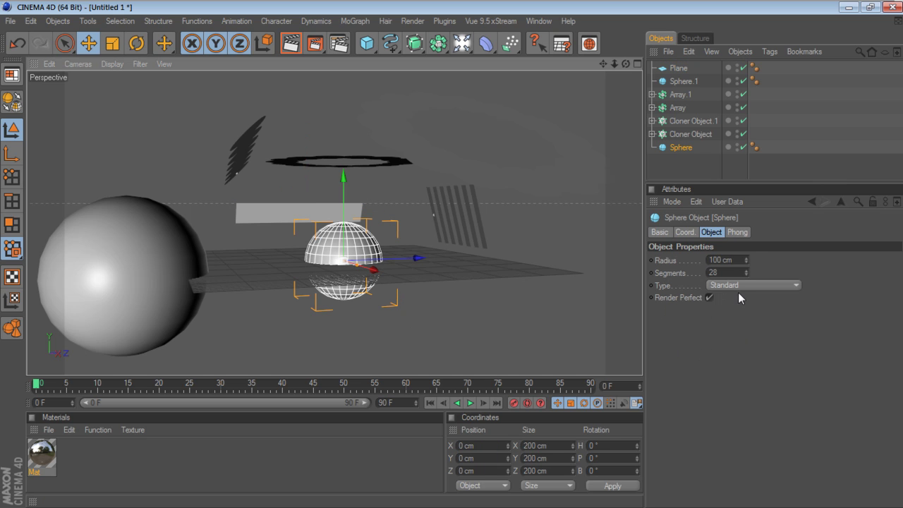
{"action": "left_click_drag", "start_coordinate": [737, 260], "coordinate": [707, 261]}
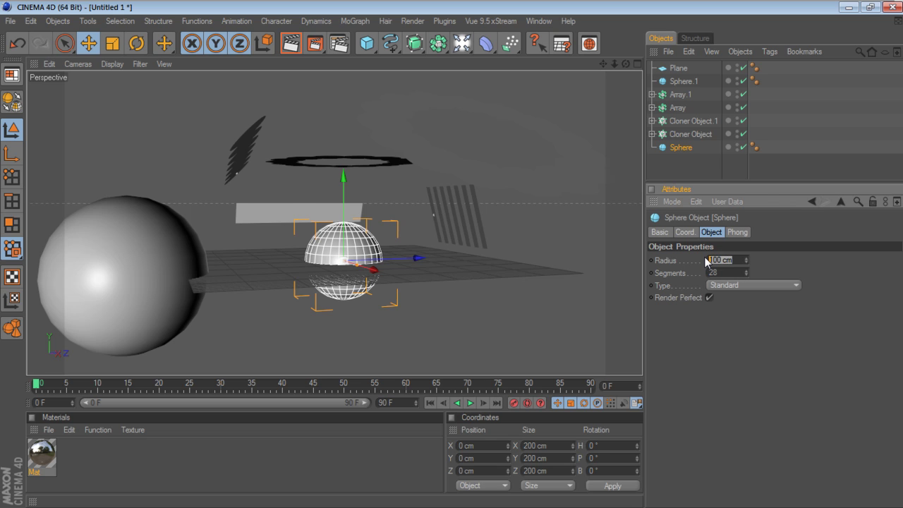
{"action": "type", "text": "200"}
{"action": "key", "text": "Return"}
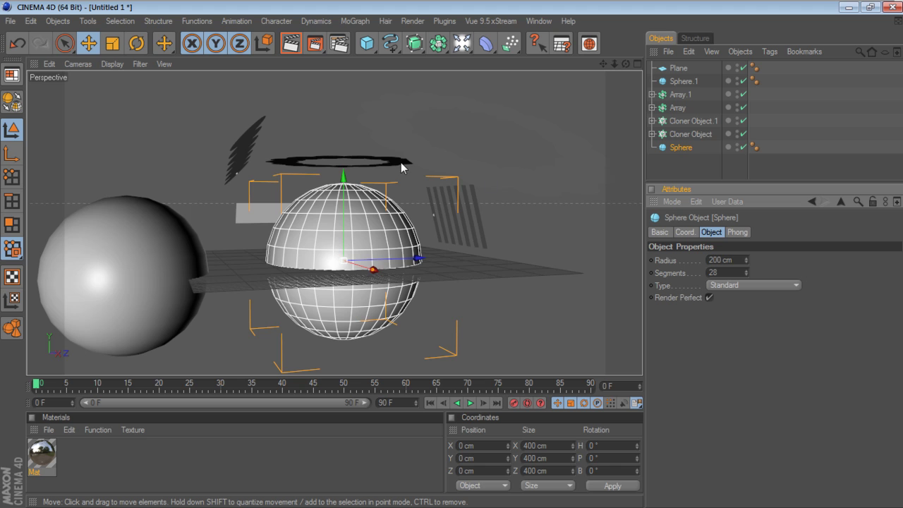
- Reduce the central sphere's radius to 125 cm and raise the sphere to about Y 49.6 cm
{"action": "left_click_drag", "start_coordinate": [750, 266], "coordinate": [750, 285]}
{"action": "left_click_drag", "start_coordinate": [344, 201], "coordinate": [344, 182]}
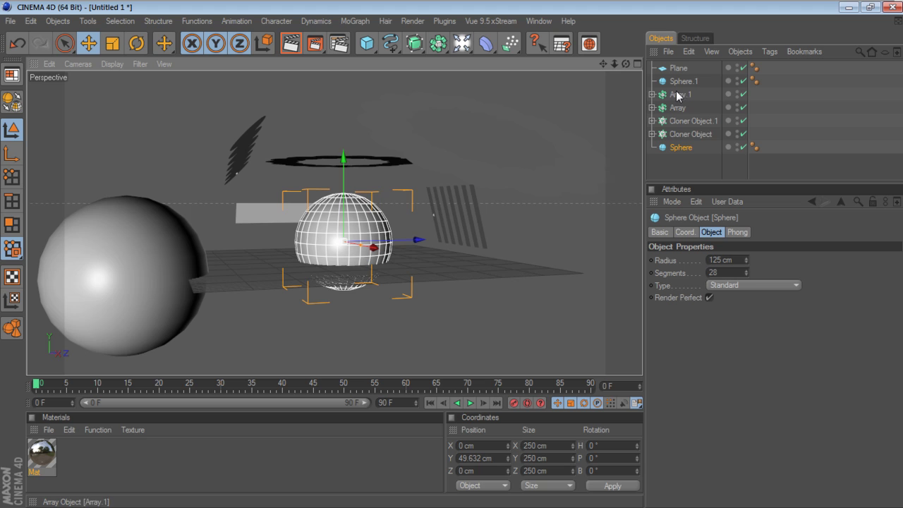
- Duplicate the cloner that holds the row of vertical planes
{"action": "left_click", "coordinate": [683, 121]}
{"action": "left_click", "coordinate": [685, 134]}
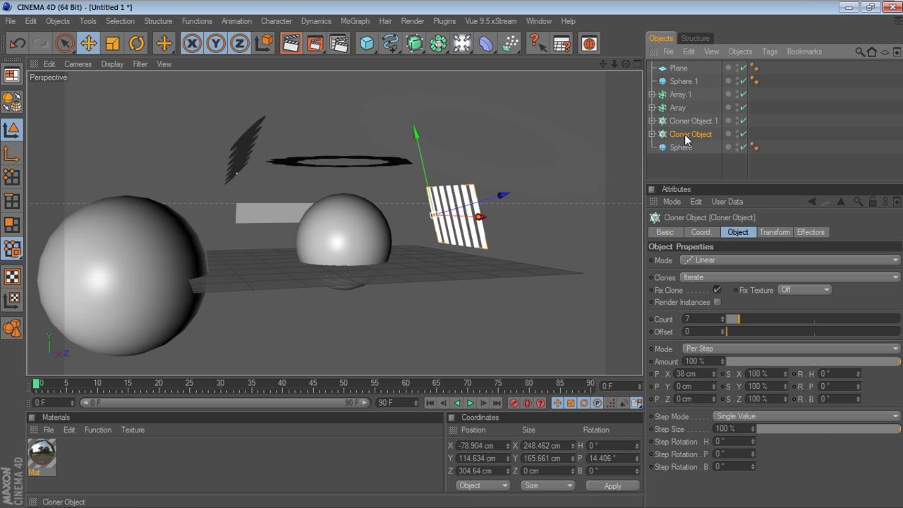
{"action": "left_click_drag", "start_coordinate": [688, 135], "coordinate": [701, 146], "text": "ctrl"}
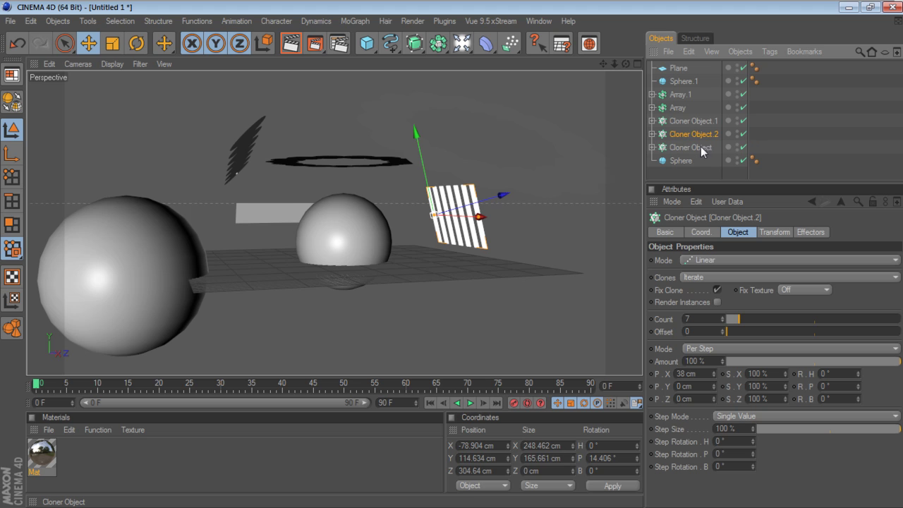
{"action": "left_click", "coordinate": [137, 43]}
{"action": "left_click_drag", "start_coordinate": [439, 232], "coordinate": [402, 227]}
{"action": "key", "text": "ctrl+z"}
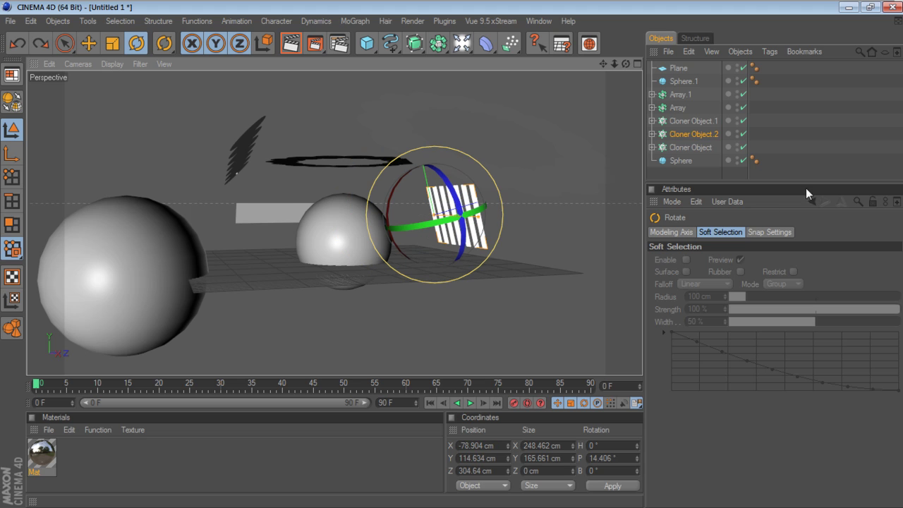
- Move the plane cloner copy to about X 276.6, Y 37.1, Z 2.8 cm and turn it to a heading of -90°
{"action": "left_click", "coordinate": [89, 44]}
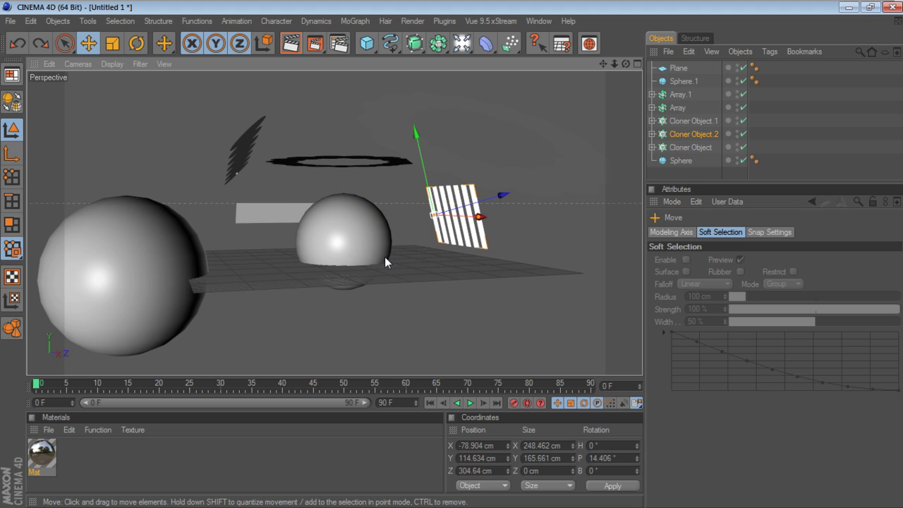
{"action": "left_click_drag", "start_coordinate": [504, 203], "coordinate": [452, 206]}
{"action": "left_click_drag", "start_coordinate": [434, 235], "coordinate": [434, 254]}
{"action": "left_click", "coordinate": [137, 44]}
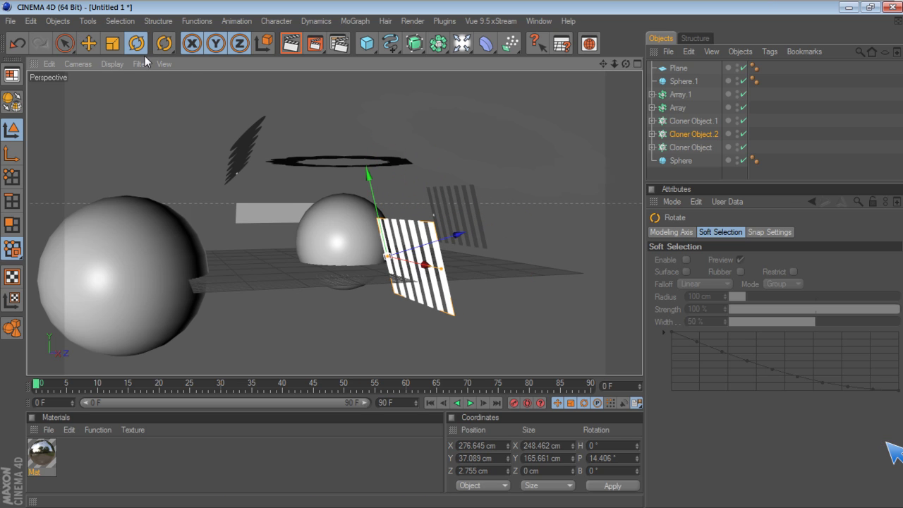
{"action": "left_click_drag", "start_coordinate": [378, 261], "coordinate": [325, 272]}
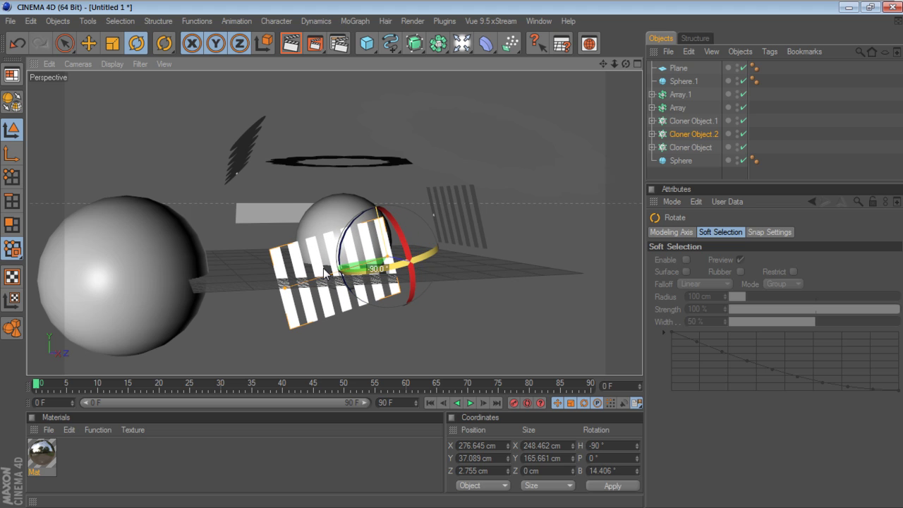
- Move the plane cloner copy away from the central sphere, to about X 781.8, Y 147.1 and Z -89.5 cm
{"action": "left_click", "coordinate": [88, 44]}
{"action": "left_click_drag", "start_coordinate": [310, 280], "coordinate": [477, 319]}
{"action": "left_click_drag", "start_coordinate": [545, 245], "coordinate": [526, 145]}
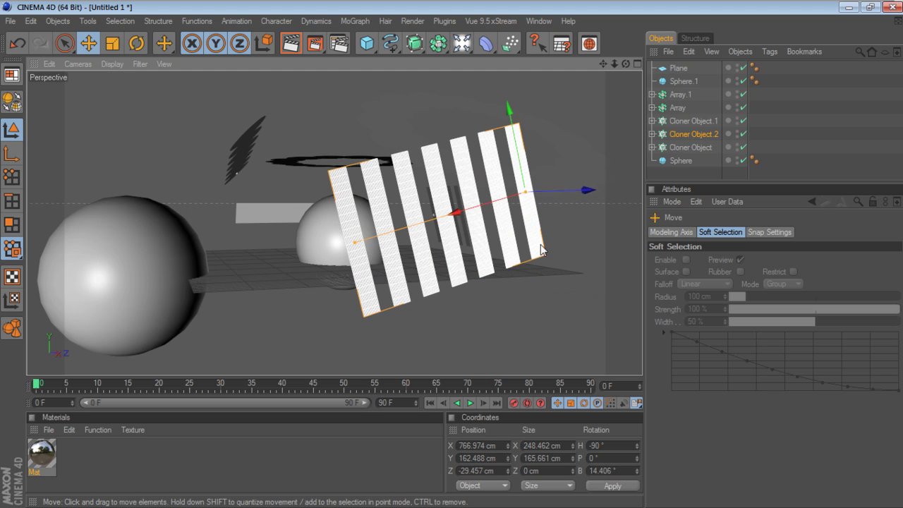
{"action": "left_click_drag", "start_coordinate": [471, 212], "coordinate": [504, 206]}
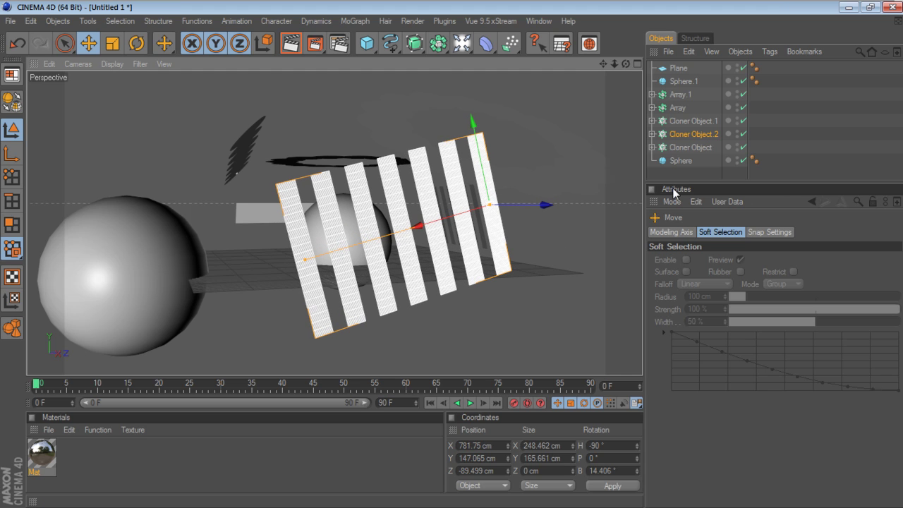
- Shorten the plane inside the cloner copy to a height of about 36.9 cm
{"action": "left_click", "coordinate": [653, 134]}
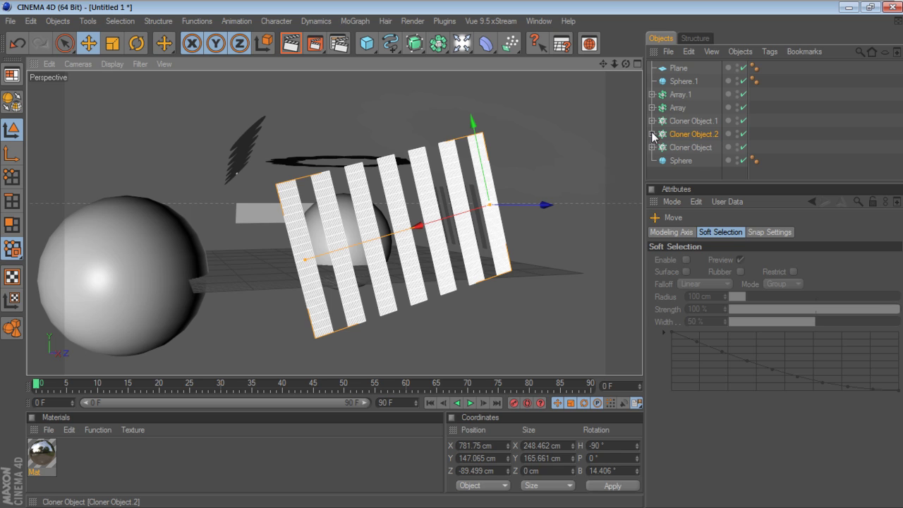
{"action": "left_click", "coordinate": [686, 146]}
{"action": "left_click_drag", "start_coordinate": [504, 273], "coordinate": [493, 219]}
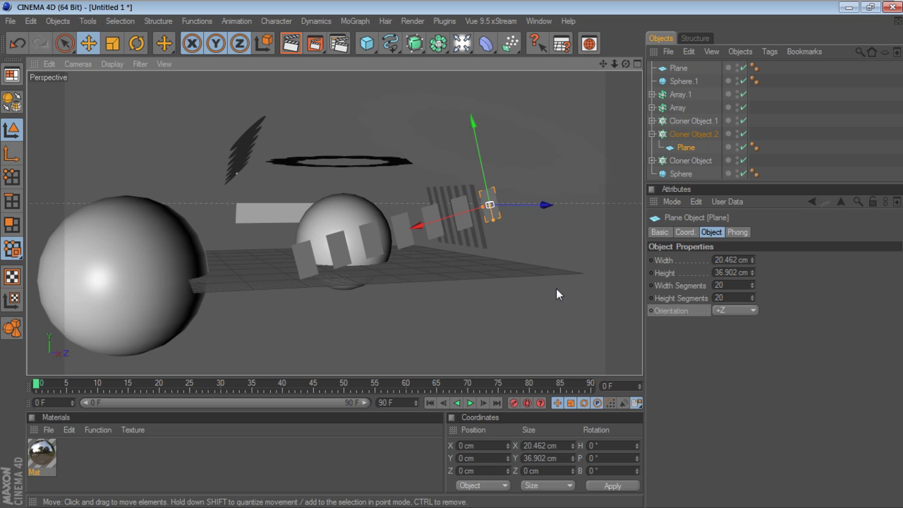
- Switch the cloner copy to Grid Array mode and set its third count value to 1
{"action": "left_click", "coordinate": [694, 134]}
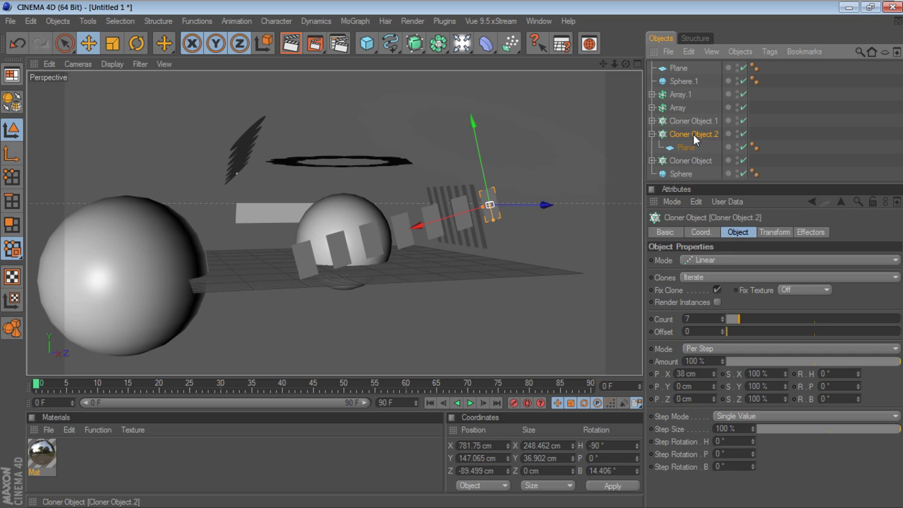
{"action": "left_click", "coordinate": [710, 262]}
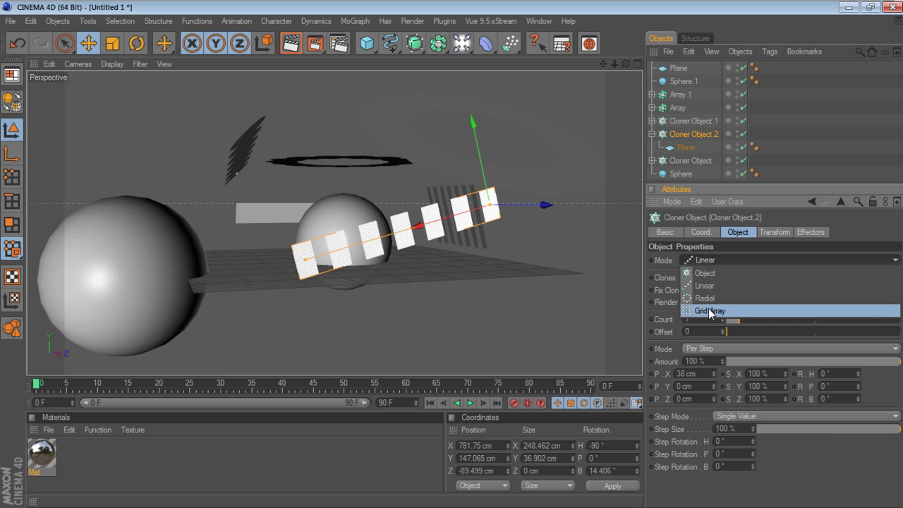
{"action": "left_click", "coordinate": [708, 310]}
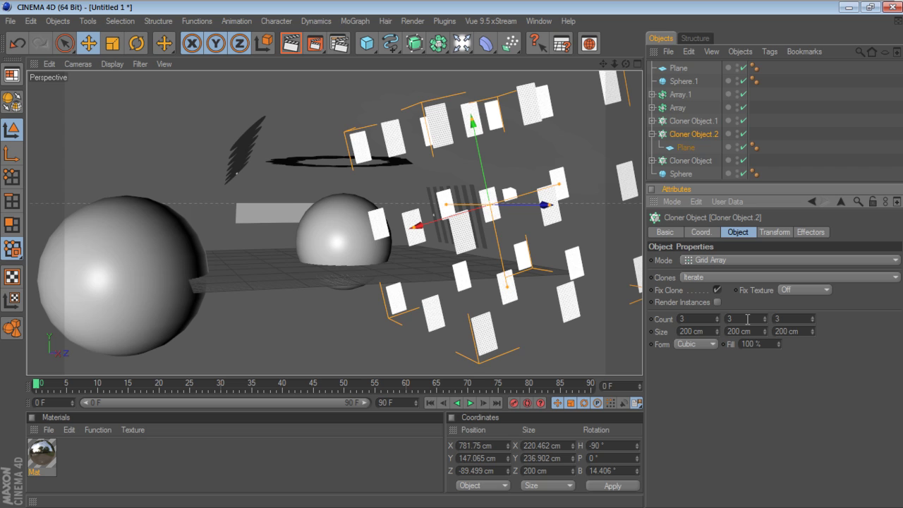
{"action": "double_click", "coordinate": [740, 319]}
{"action": "key", "text": "Tab"}
{"action": "type", "text": "1"}
{"action": "key", "text": "Return"}
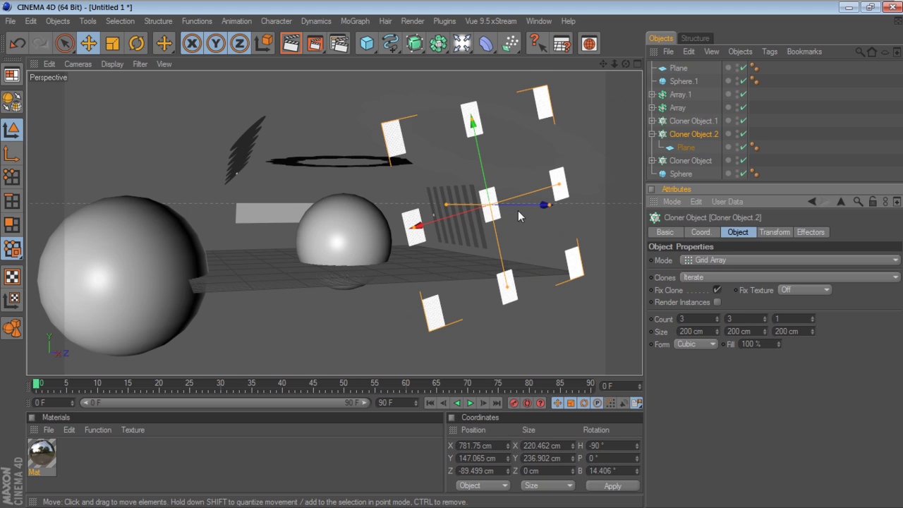
- Move the grid cloner to about Y 114.7 and Z -215.6 cm and resize its grid to about 310.3 by 126.5 cm
{"action": "left_click_drag", "start_coordinate": [403, 230], "coordinate": [314, 254]}
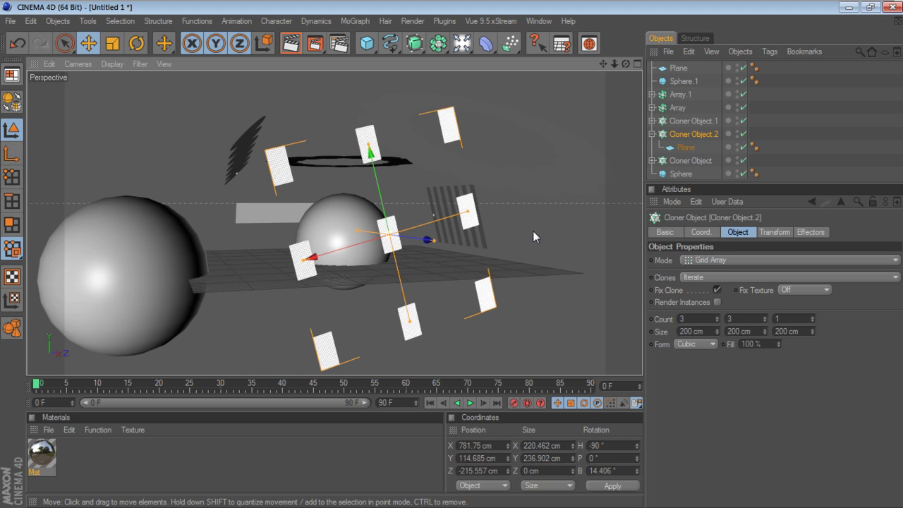
{"action": "left_click_drag", "start_coordinate": [434, 240], "coordinate": [451, 259]}
{"action": "left_click_drag", "start_coordinate": [385, 161], "coordinate": [379, 180]}
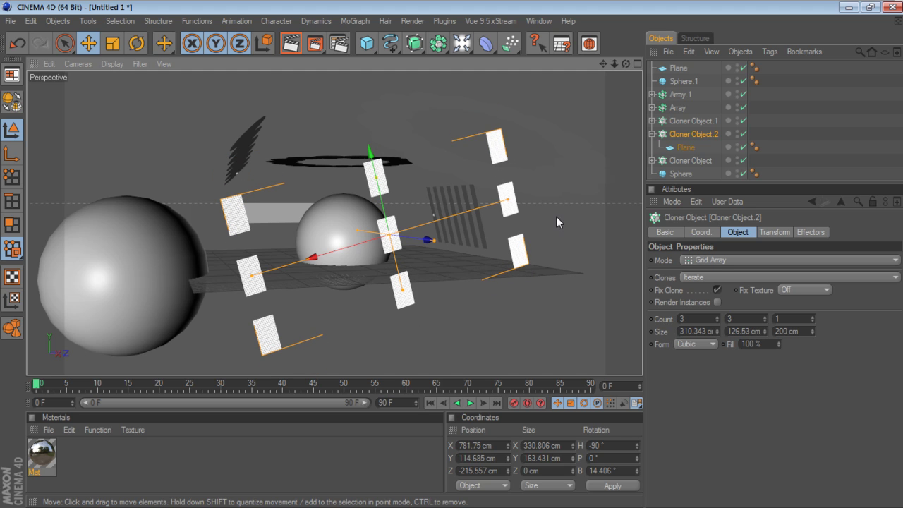
- Set the grid cloner's first count to 12 and reduce its grid height to about 100.9 cm
{"action": "left_click_drag", "start_coordinate": [718, 323], "coordinate": [719, 323]}
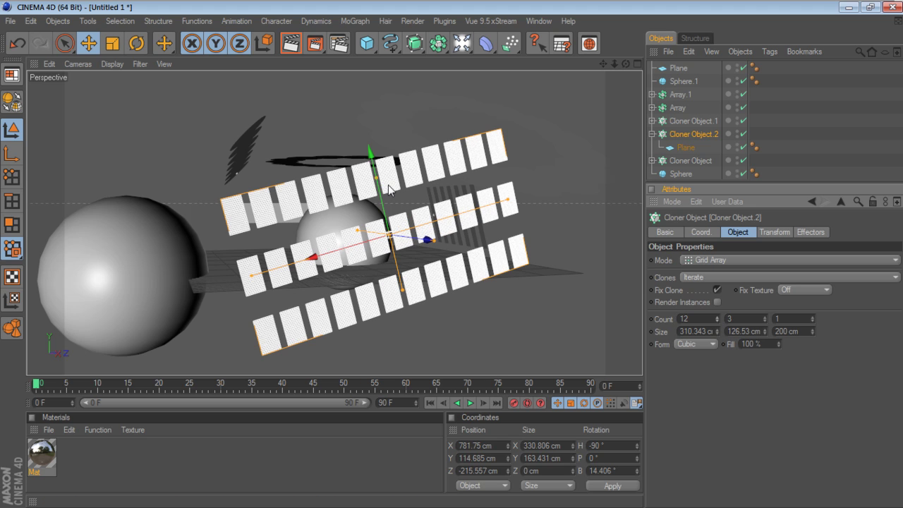
{"action": "left_click_drag", "start_coordinate": [379, 176], "coordinate": [379, 189]}
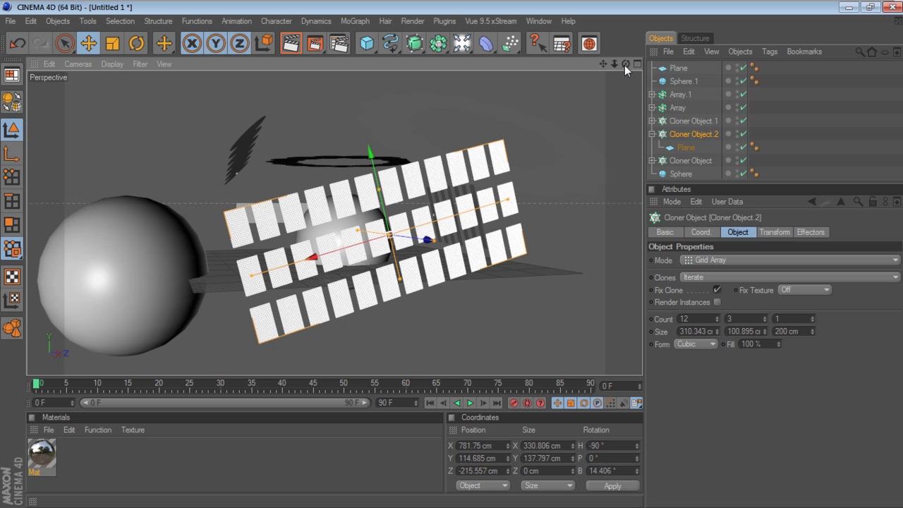
- Move the grid cloner to about Y 90.9 and Z -254 cm and rotate it to about H -102.4°, P -3.2°, B 14.1°
{"action": "left_click_drag", "start_coordinate": [626, 65], "coordinate": [568, 68]}
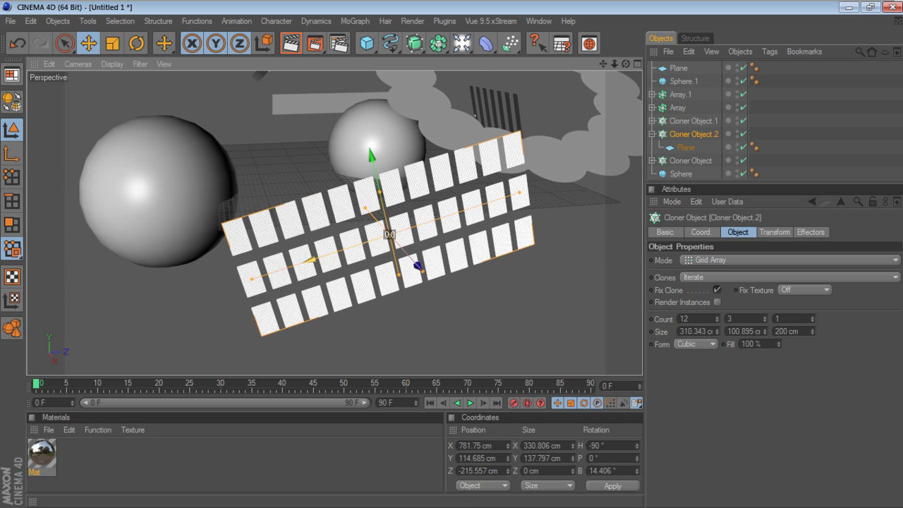
{"action": "left_click_drag", "start_coordinate": [388, 226], "coordinate": [339, 232]}
{"action": "left_click", "coordinate": [136, 43]}
{"action": "left_click_drag", "start_coordinate": [325, 281], "coordinate": [367, 283]}
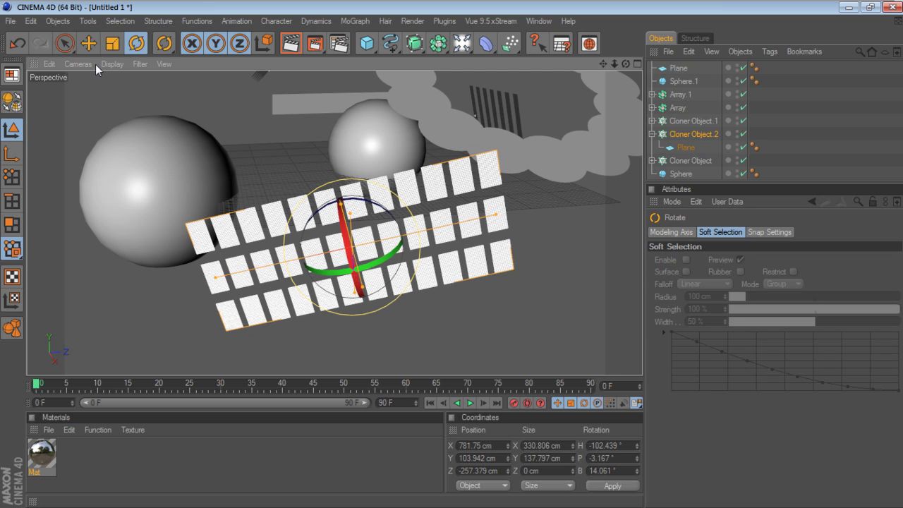
{"action": "key", "text": "e"}
{"action": "left_click_drag", "start_coordinate": [336, 212], "coordinate": [339, 222]}
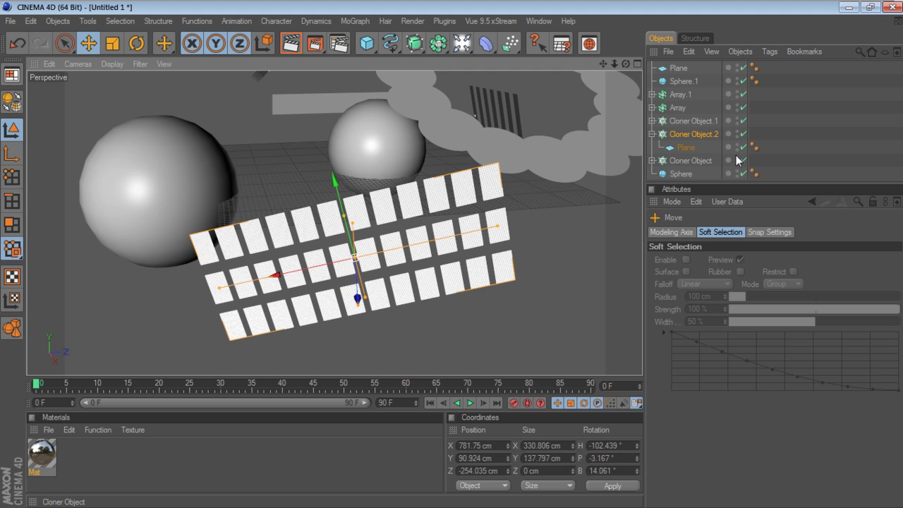
- Adjust the linear cloner Cloner Object.1 in the viewport to per-step offsets of about X 87.2, Y -10.4 and Z 5.6 cm
{"action": "left_click_drag", "start_coordinate": [576, 74], "coordinate": [558, 197], "text": "alt"}
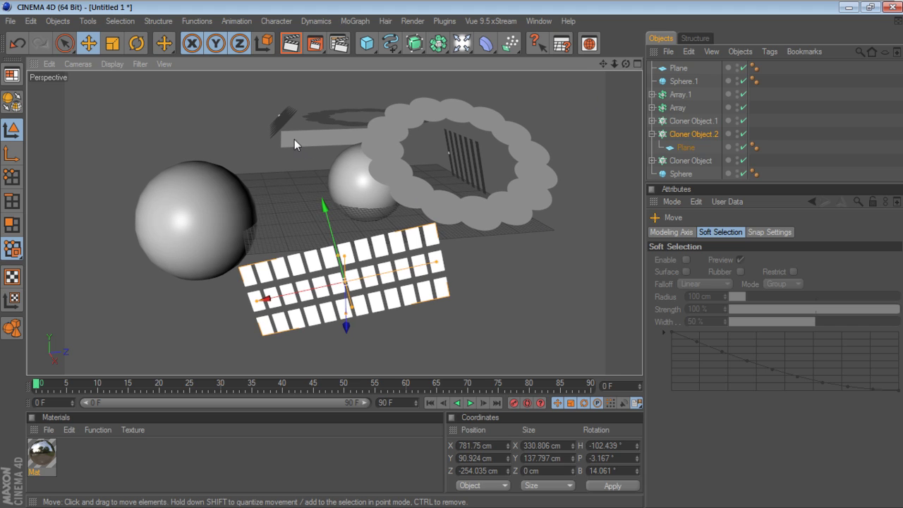
{"action": "left_click", "coordinate": [283, 125]}
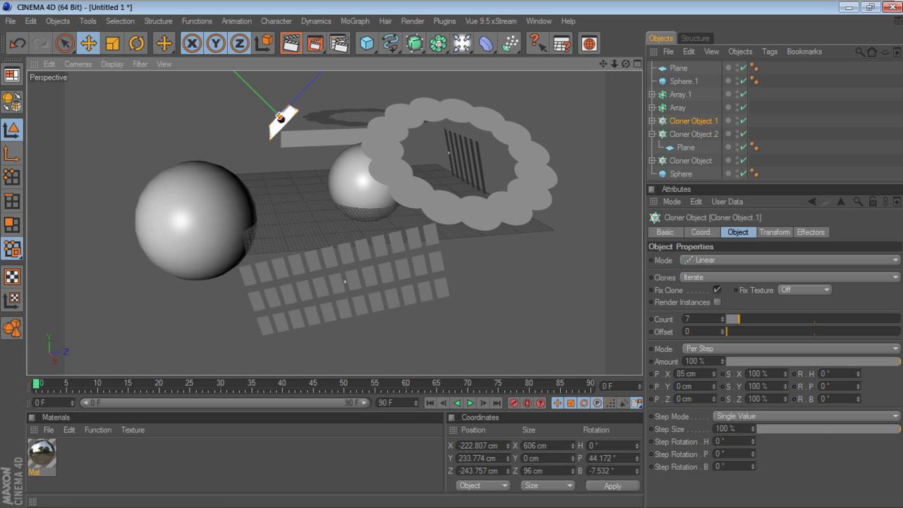
{"action": "left_click_drag", "start_coordinate": [282, 120], "coordinate": [286, 100]}
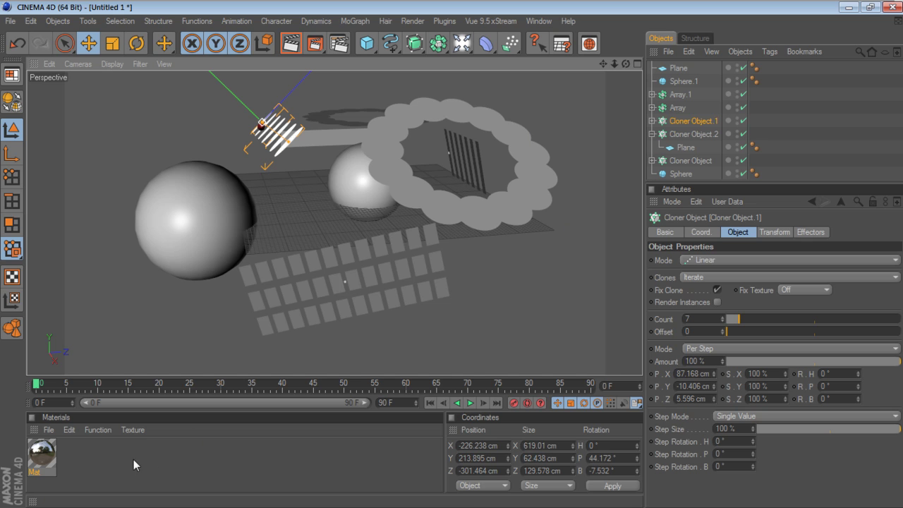
- Create a new material and turn off its Color and Specular channels
{"action": "double_click", "coordinate": [106, 450]}
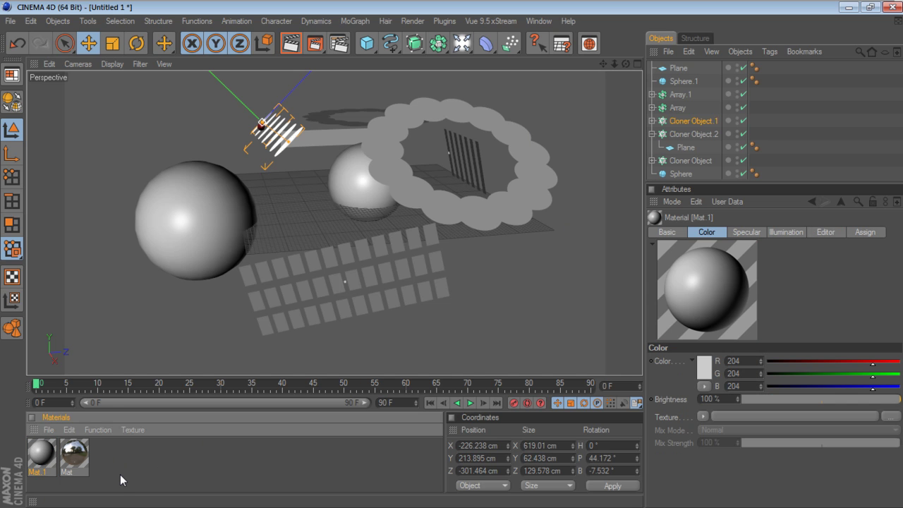
{"action": "double_click", "coordinate": [47, 456]}
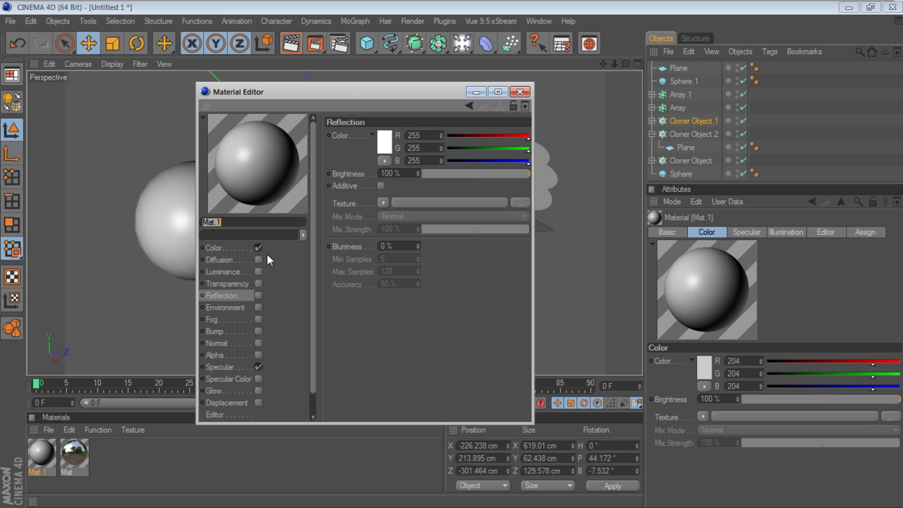
{"action": "left_click_drag", "start_coordinate": [341, 93], "coordinate": [415, 53]}
{"action": "left_click", "coordinate": [333, 210]}
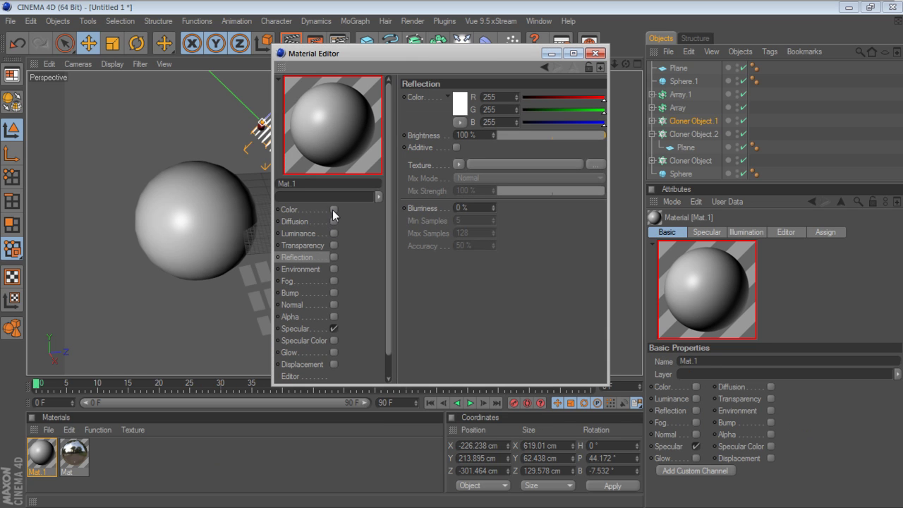
{"action": "left_click", "coordinate": [331, 329]}
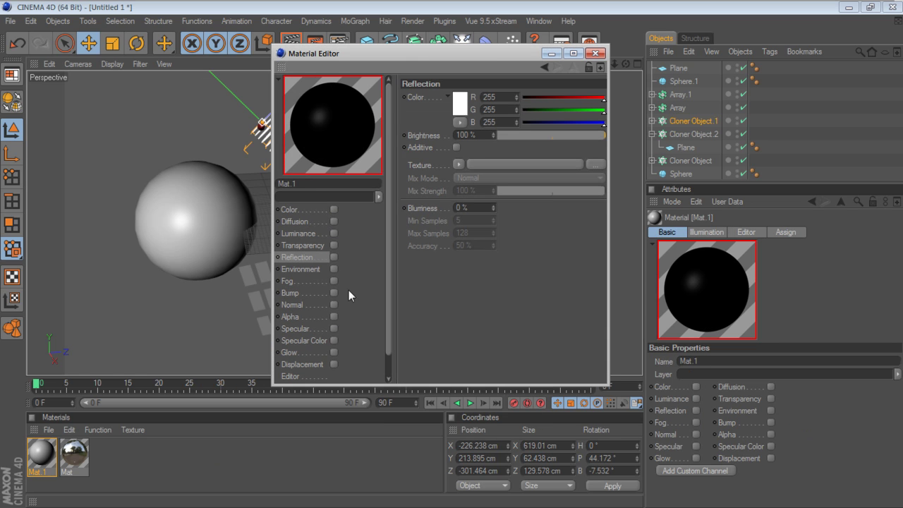
- Enable the new material's Luminance channel with a brightness of 250%
{"action": "left_click", "coordinate": [305, 233]}
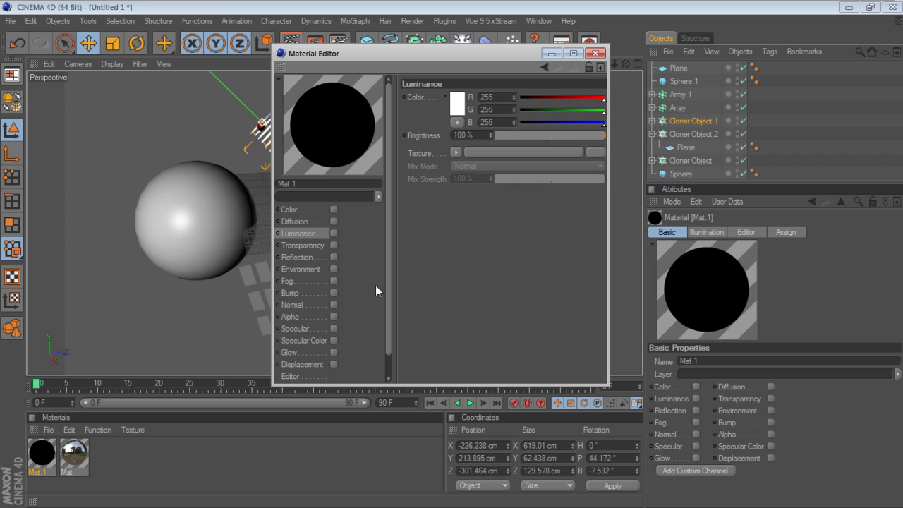
{"action": "left_click", "coordinate": [333, 234]}
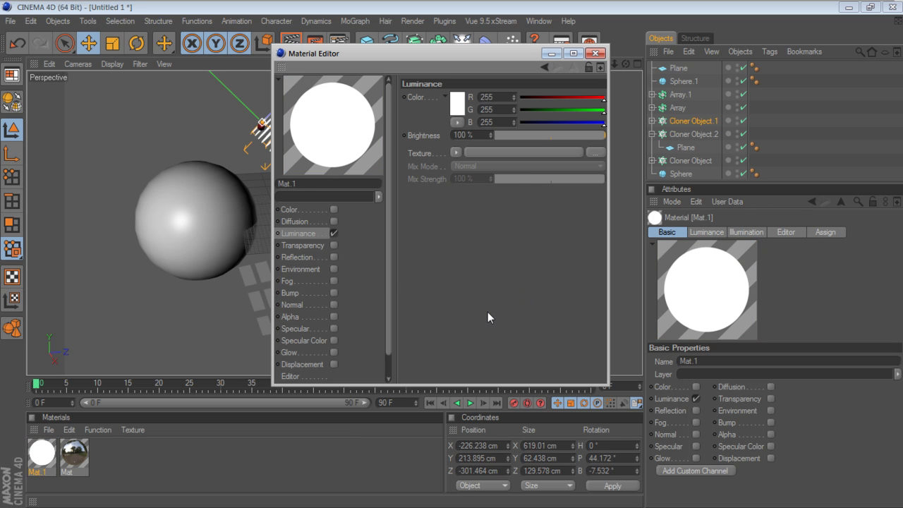
{"action": "left_click", "coordinate": [471, 134]}
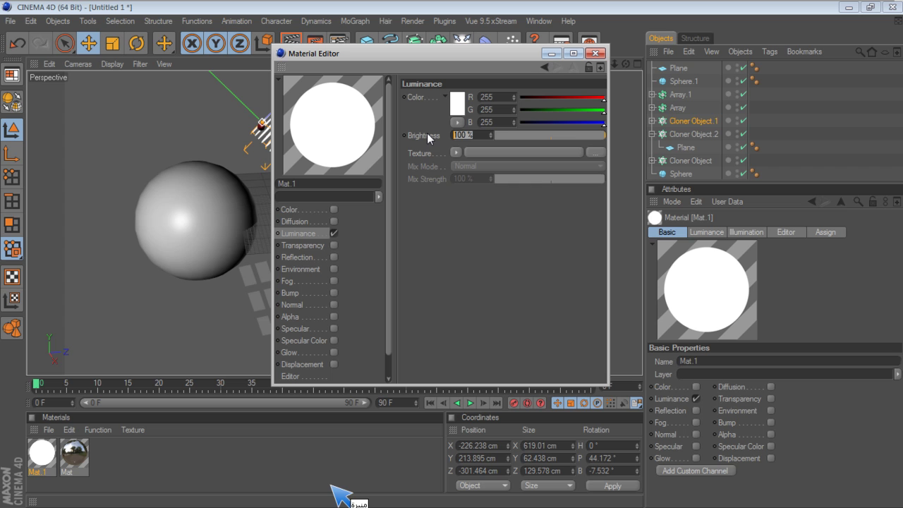
{"action": "type", "text": "250"}
{"action": "key", "text": "Return"}
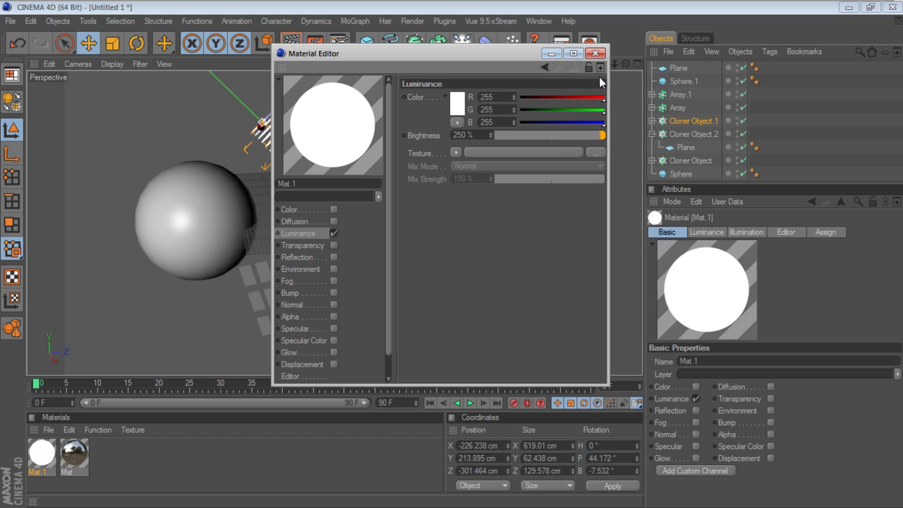
{"action": "left_click", "coordinate": [596, 53]}
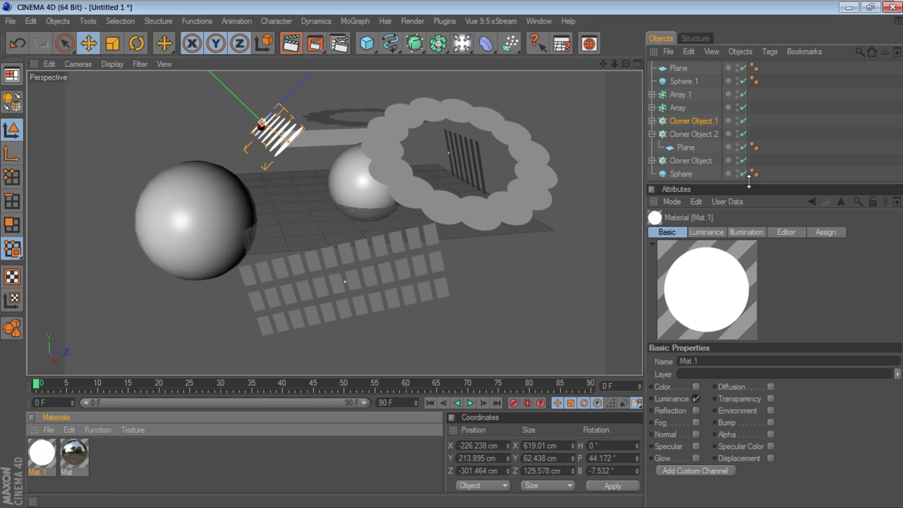
- Apply the luminous material Mat.1 to Plane and copy its texture tag to Sphere.1, both arrays and all three cloners
{"action": "left_click_drag", "start_coordinate": [749, 184], "coordinate": [748, 203]}
{"action": "left_click", "coordinate": [652, 134]}
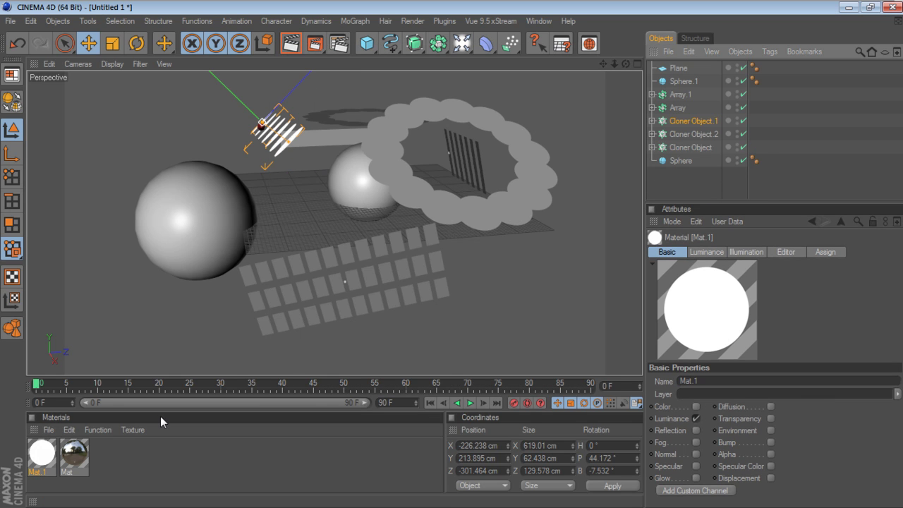
{"action": "left_click_drag", "start_coordinate": [41, 457], "coordinate": [679, 68]}
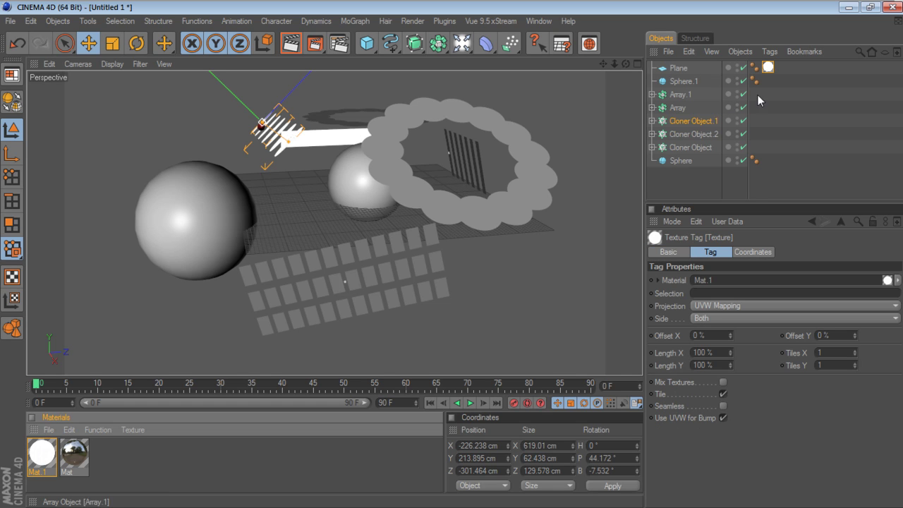
{"action": "left_click_drag", "start_coordinate": [768, 69], "coordinate": [756, 147], "text": "ctrl"}
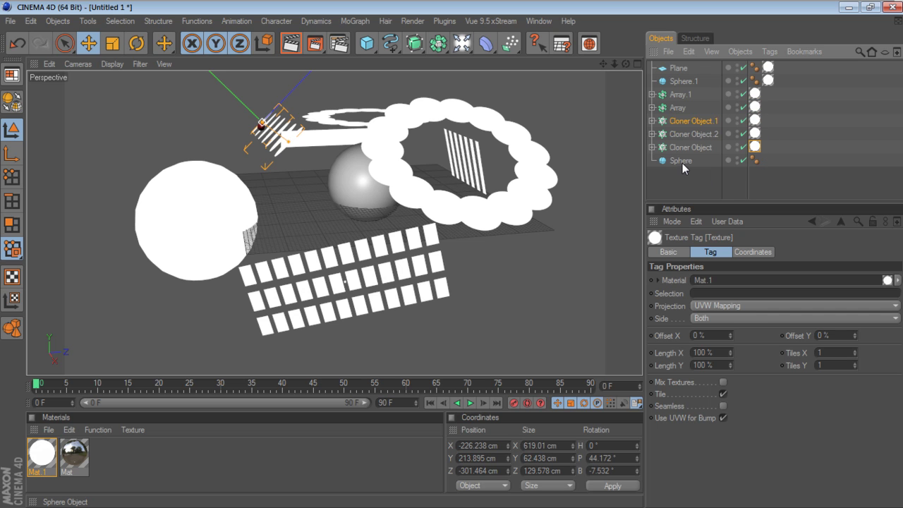
- Enlarge the central sphere to a radius of about 141.6 cm and apply the reflective material Mat to it
{"action": "left_click", "coordinate": [682, 161]}
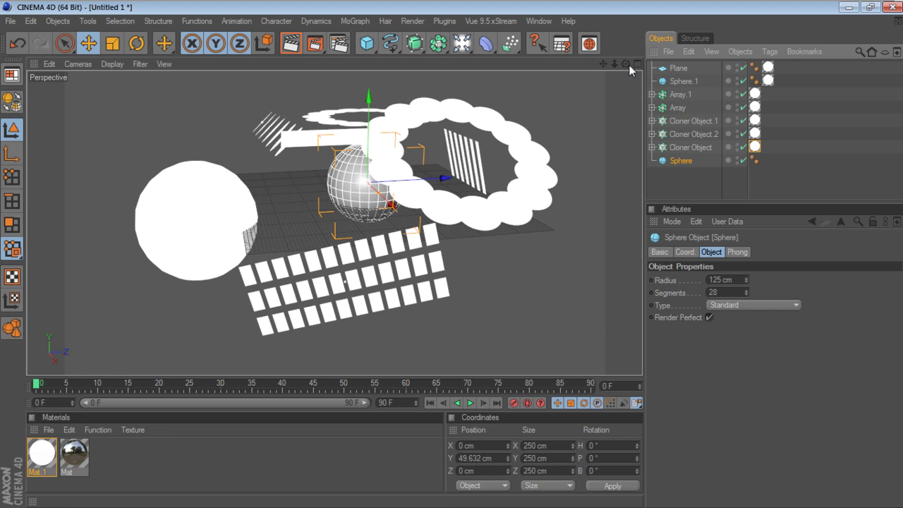
{"action": "left_click_drag", "start_coordinate": [627, 65], "coordinate": [607, 77]}
{"action": "left_click_drag", "start_coordinate": [458, 325], "coordinate": [540, 202], "text": "alt"}
{"action": "left_click_drag", "start_coordinate": [403, 197], "coordinate": [414, 206]}
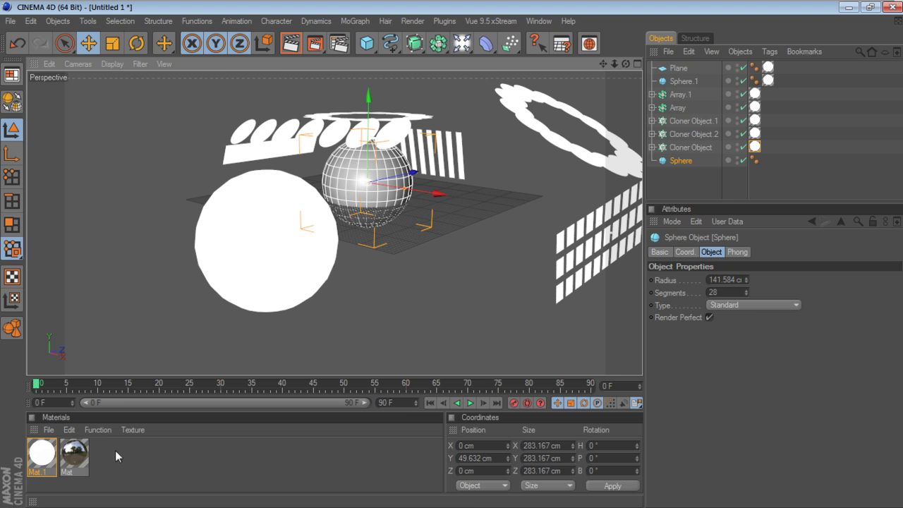
{"action": "left_click", "coordinate": [85, 443]}
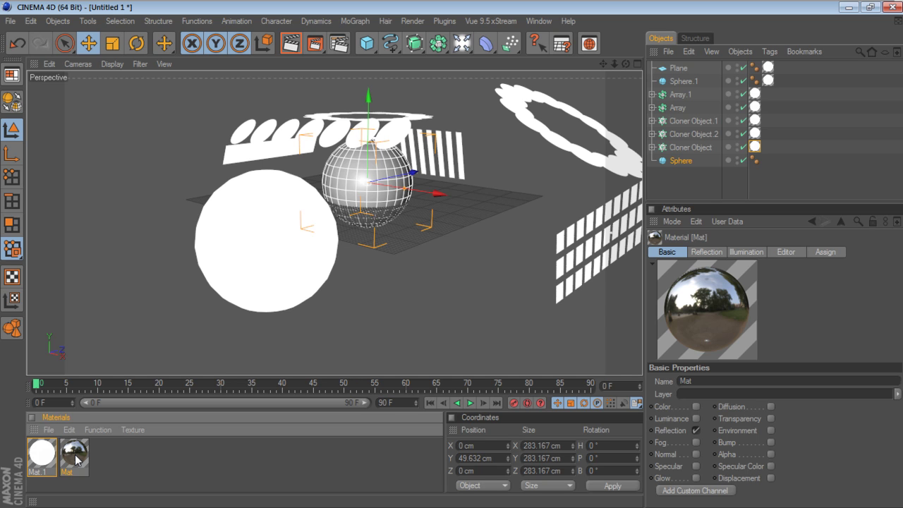
{"action": "left_click_drag", "start_coordinate": [76, 460], "coordinate": [696, 163]}
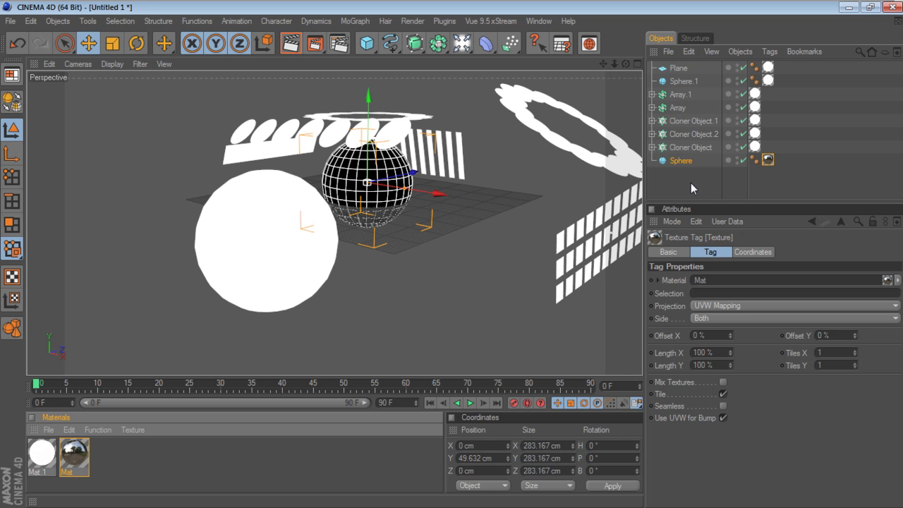
{"action": "left_click", "coordinate": [690, 182]}
- Add a Bake Texture tag to the central sphere
{"action": "left_click", "coordinate": [679, 162]}
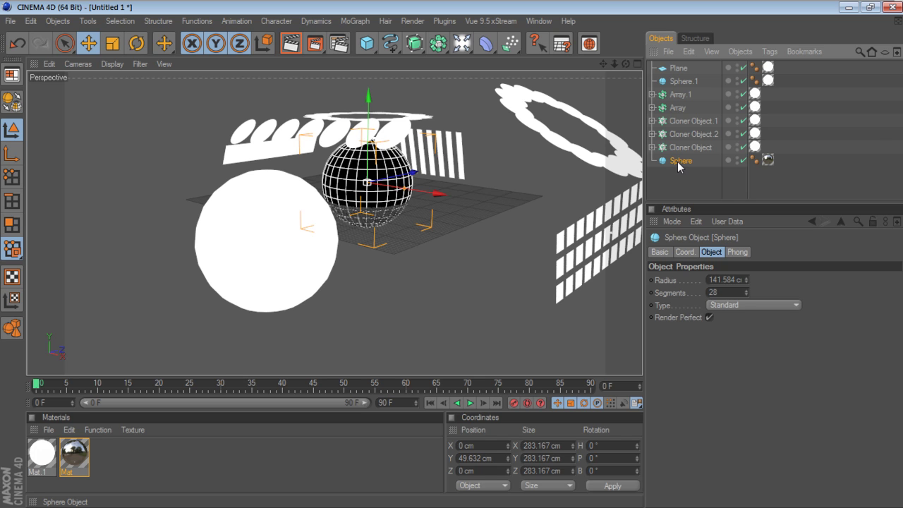
{"action": "right_click", "coordinate": [679, 165]}
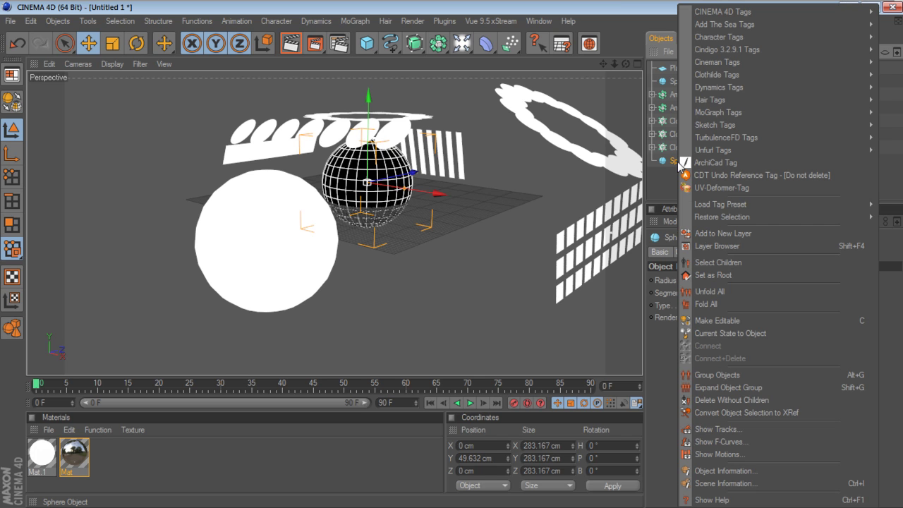
{"action": "mouse_move", "coordinate": [696, 13]}
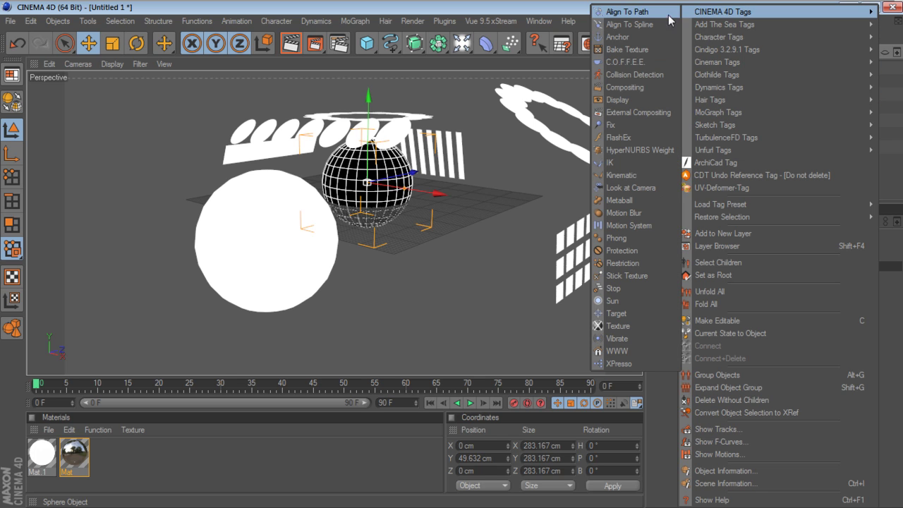
{"action": "left_click", "coordinate": [632, 50]}
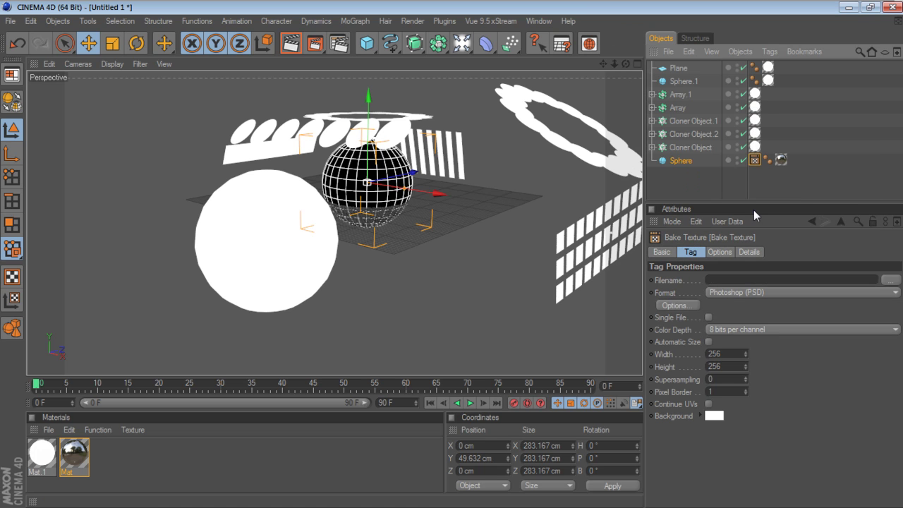
- Set the Bake Texture tag's output file to C4d on the Desktop
{"action": "left_click_drag", "start_coordinate": [747, 204], "coordinate": [748, 182]}
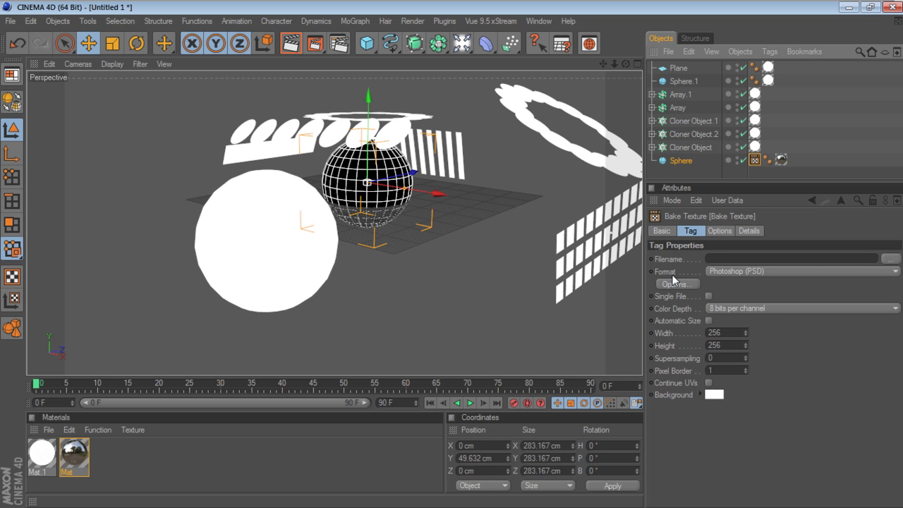
{"action": "left_click", "coordinate": [890, 259]}
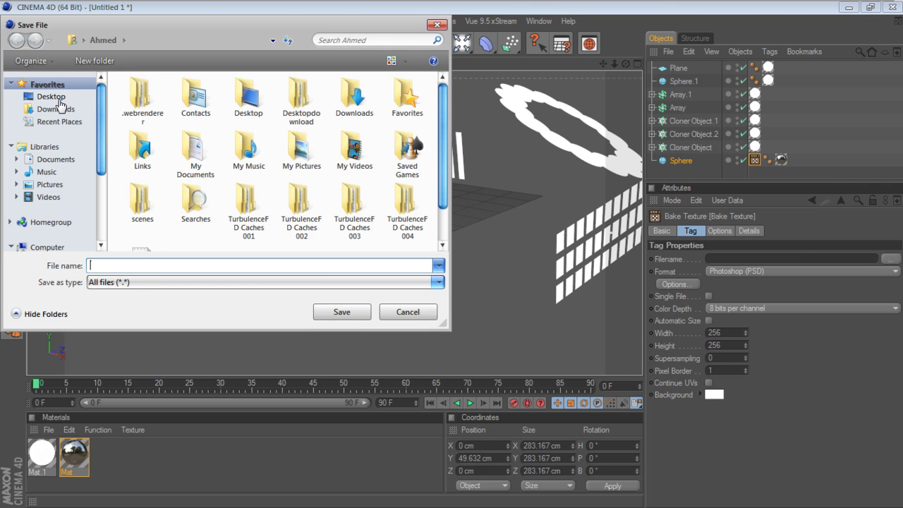
{"action": "left_click", "coordinate": [59, 99]}
{"action": "left_click", "coordinate": [210, 262]}
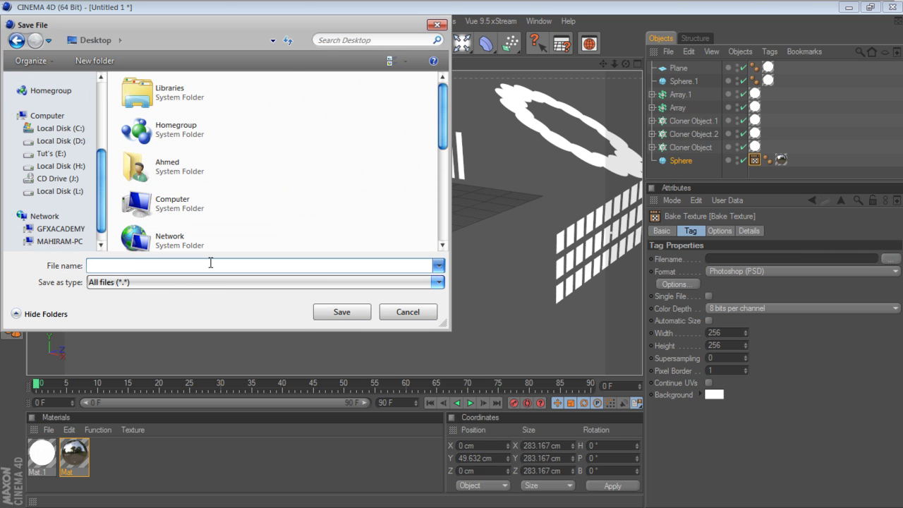
{"action": "type", "text": "C4d"}
{"action": "left_click", "coordinate": [342, 312]}
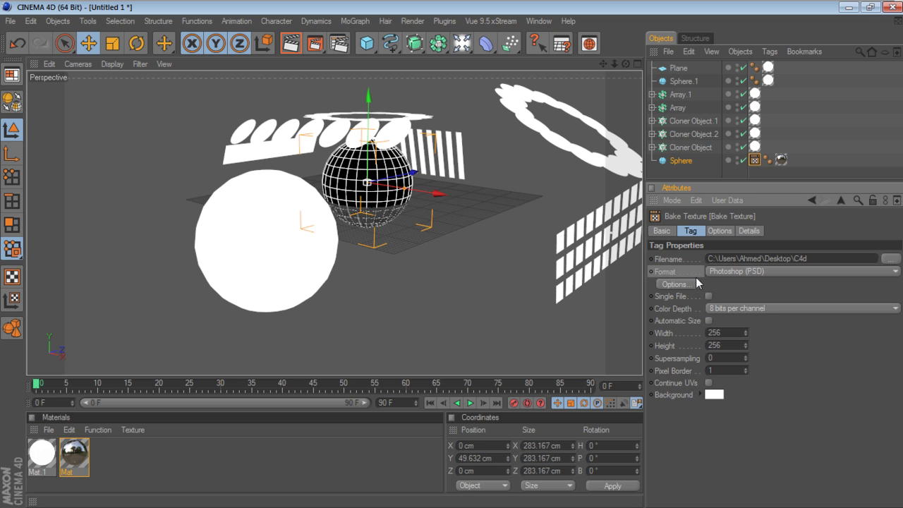
- Set the baked texture's format to Radiance (HDR) and its width and height to 1024
{"action": "left_click", "coordinate": [744, 271]}
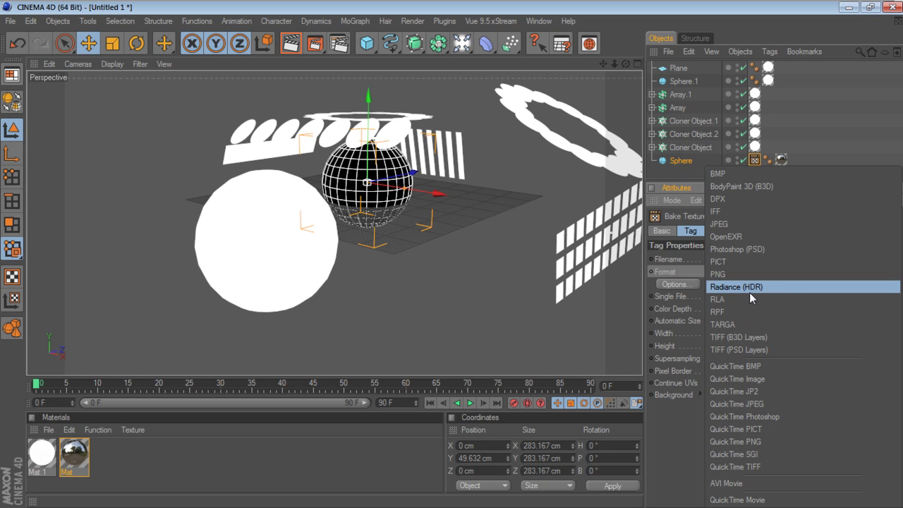
{"action": "left_click", "coordinate": [749, 289]}
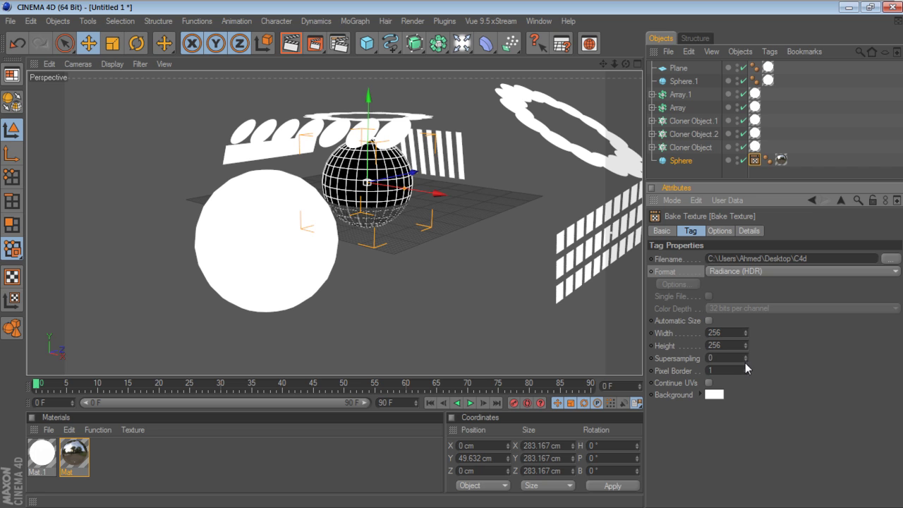
{"action": "left_click", "coordinate": [731, 335]}
{"action": "key", "text": "Tab"}
{"action": "left_click", "coordinate": [734, 333]}
{"action": "type", "text": "1024"}
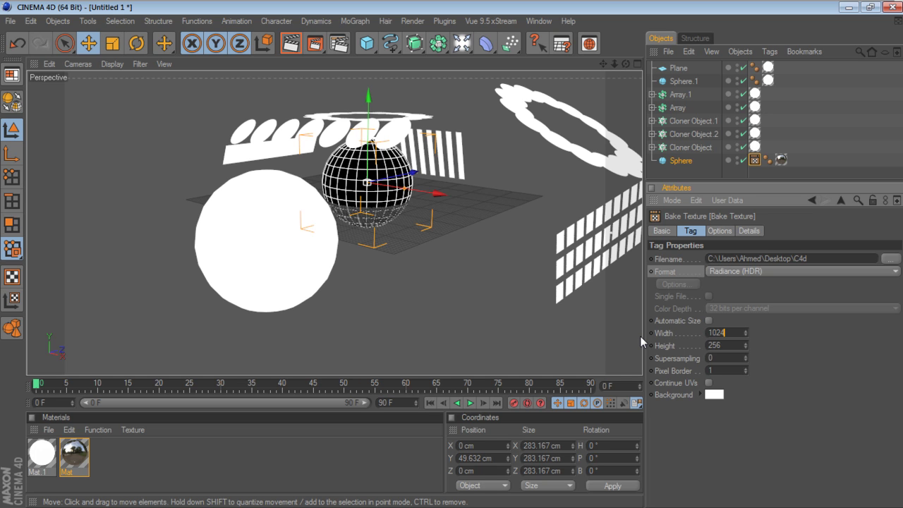
{"action": "key", "text": "Tab"}
{"action": "type", "text": "1024"}
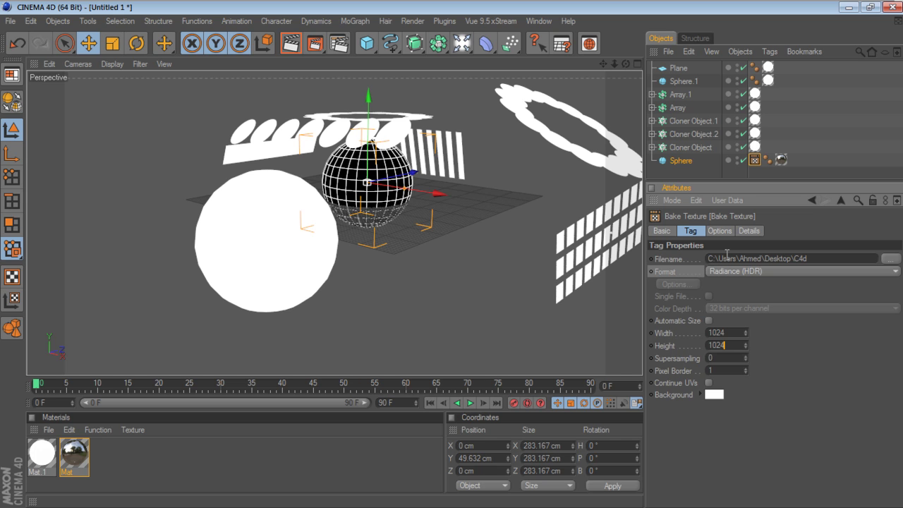
- Enable the Reflection channel in the Bake Texture tag's options and generate a preview of the bake
{"action": "left_click", "coordinate": [720, 232]}
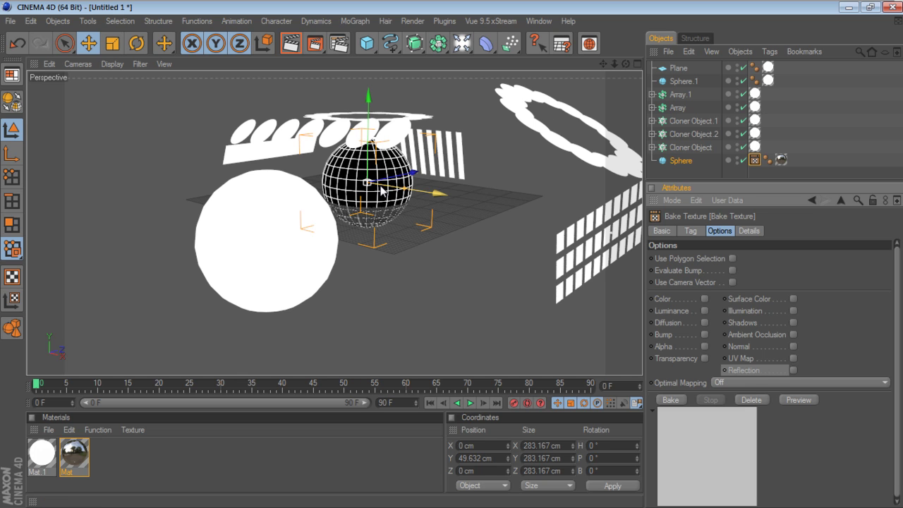
{"action": "left_click", "coordinate": [794, 369]}
{"action": "left_click", "coordinate": [798, 382]}
{"action": "left_click", "coordinate": [798, 382]}
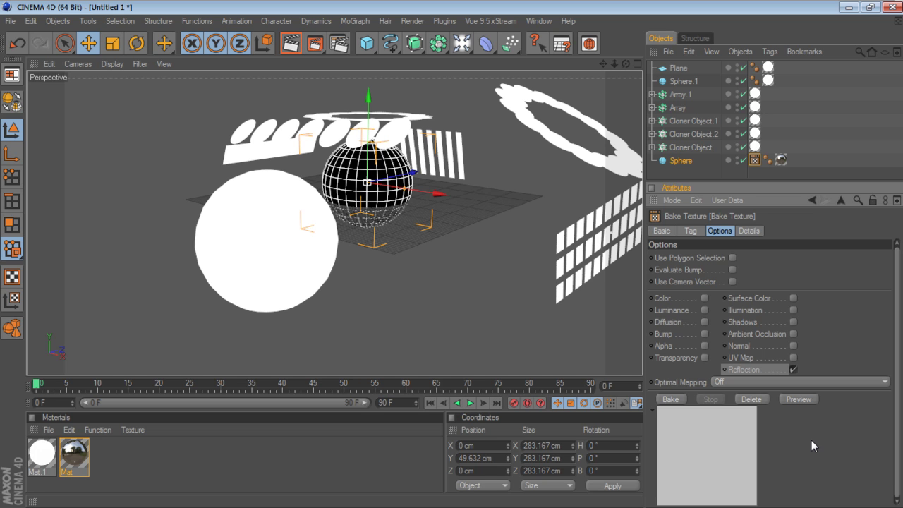
{"action": "left_click", "coordinate": [797, 400]}
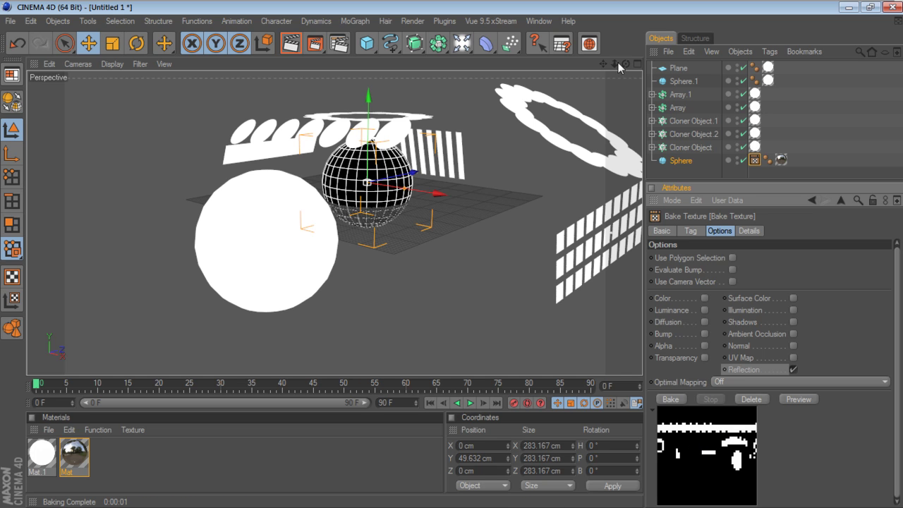
- Delete the current bake preview and generate it again to inspect the sphere's reflection
{"action": "left_click_drag", "start_coordinate": [626, 63], "coordinate": [608, 69]}
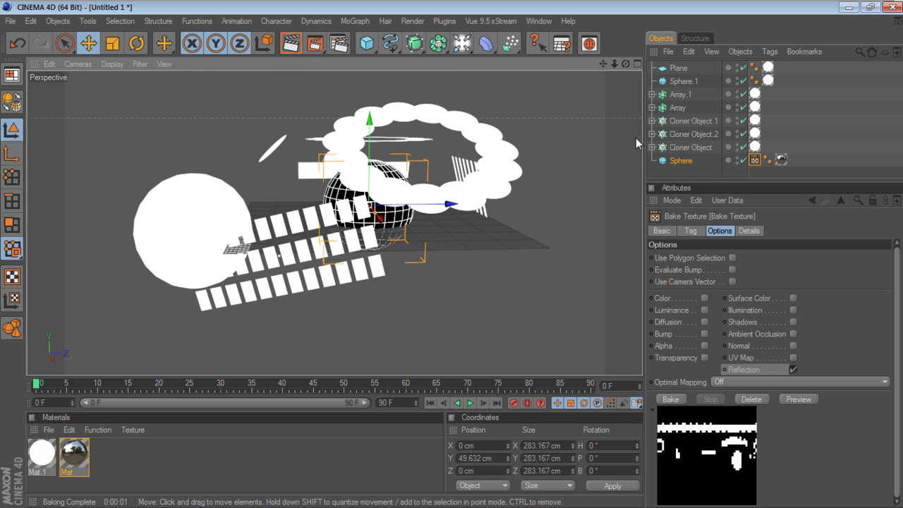
{"action": "left_click", "coordinate": [794, 401]}
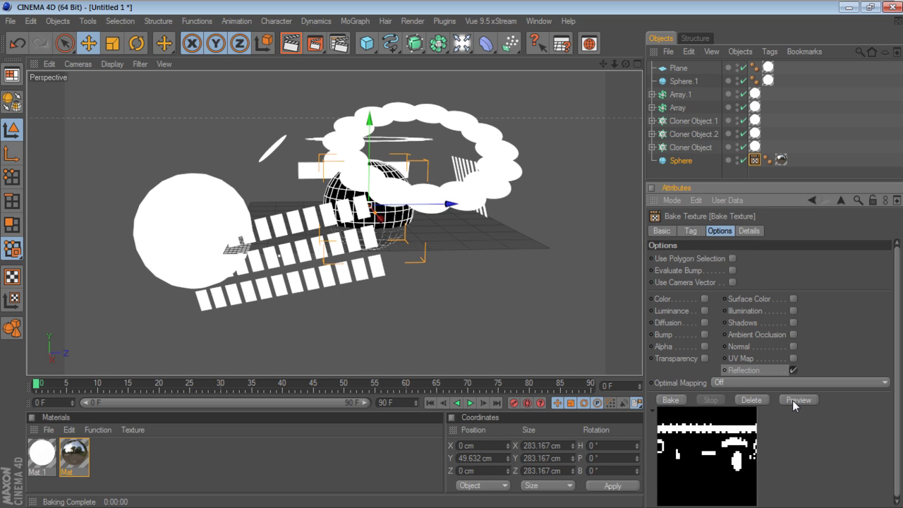
{"action": "left_click", "coordinate": [762, 402]}
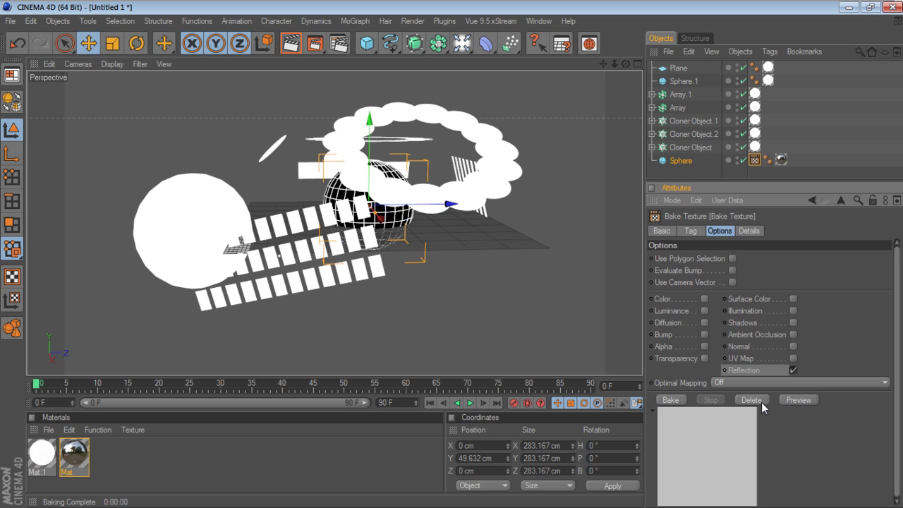
{"action": "left_click", "coordinate": [799, 400]}
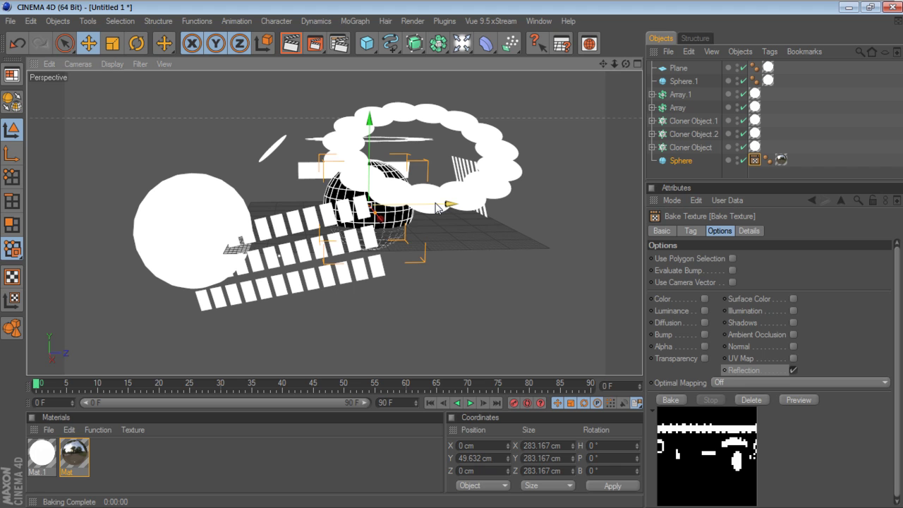
- Raise the central sphere slightly and move the tilted ring array Array.1 to about X 690, Y 198, Z 122 cm
{"action": "left_click_drag", "start_coordinate": [368, 204], "coordinate": [367, 183]}
{"action": "left_click", "coordinate": [513, 155]}
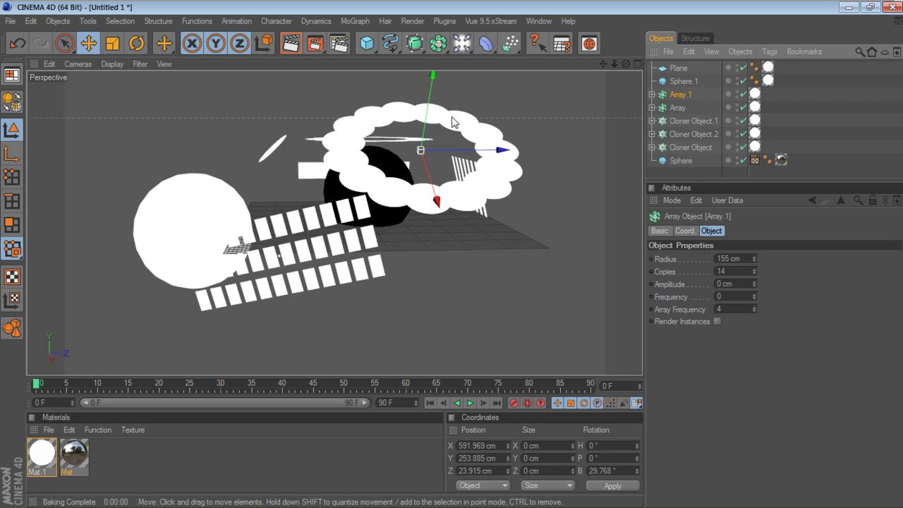
{"action": "left_click_drag", "start_coordinate": [437, 201], "coordinate": [549, 200]}
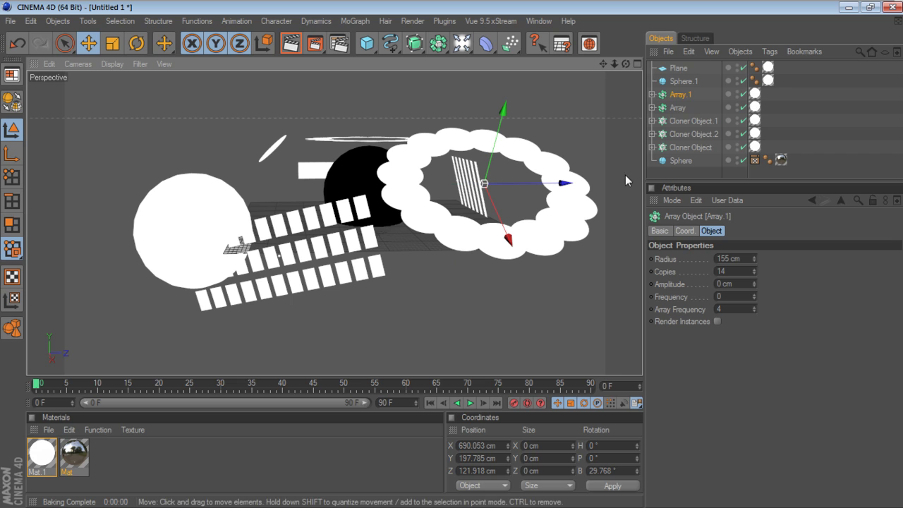
- Refresh the Bake Texture preview of the central sphere to check the moved ring array's reflection
{"action": "left_click", "coordinate": [756, 160]}
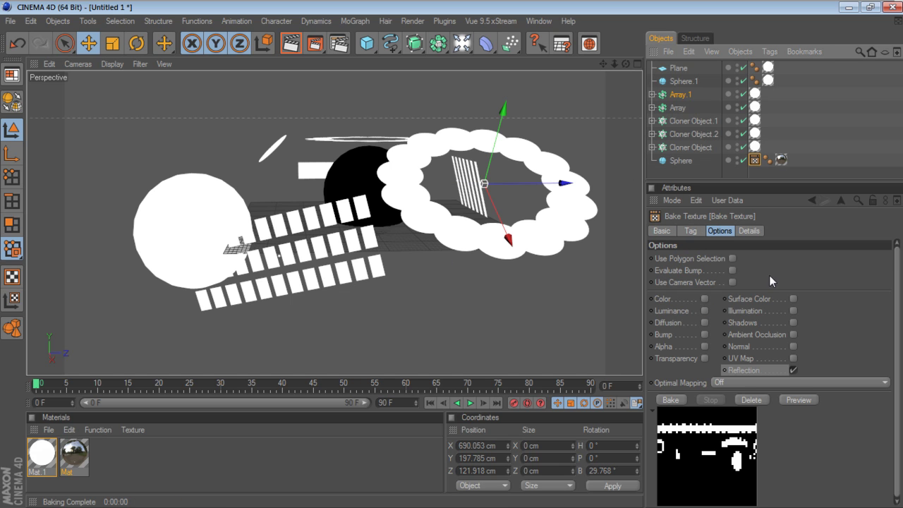
{"action": "left_click", "coordinate": [759, 398]}
{"action": "left_click", "coordinate": [783, 399]}
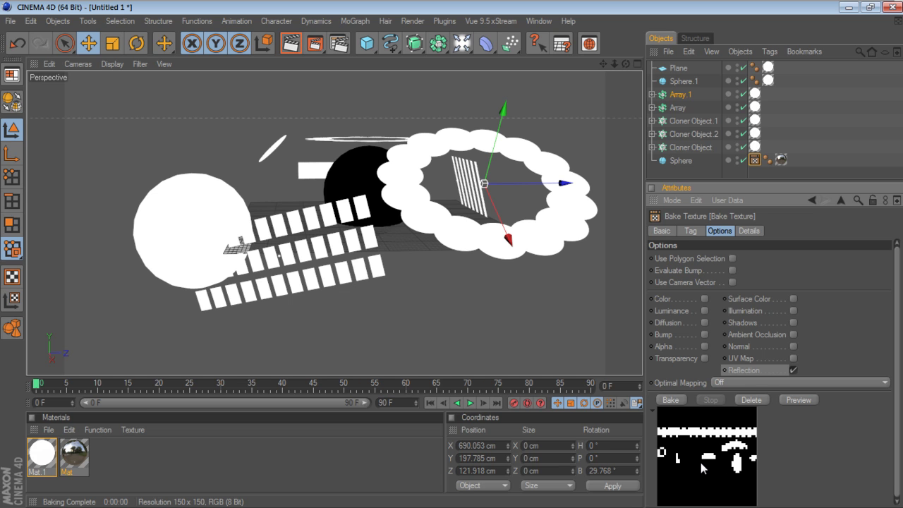
{"action": "left_click", "coordinate": [674, 401]}
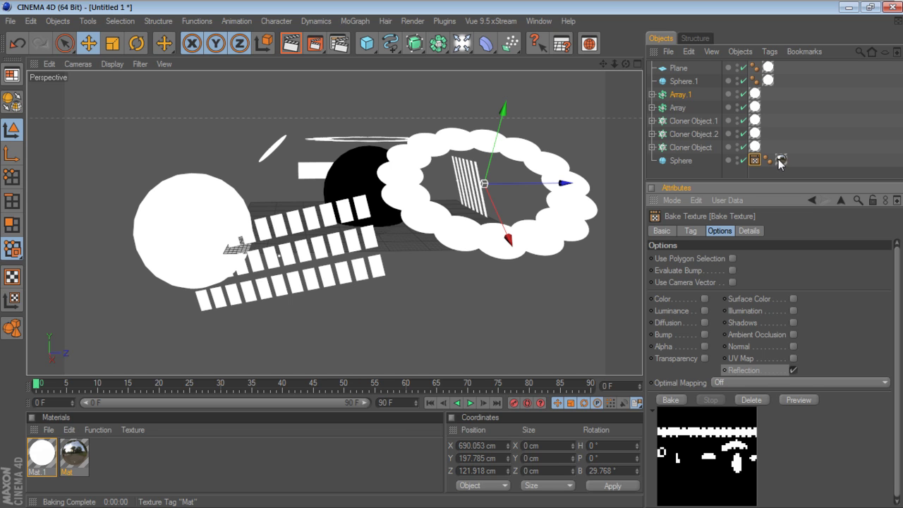
- Try reflection blurriness of 5 % and 20 % on the material Mat, and settle on 12 %
{"action": "double_click", "coordinate": [83, 457]}
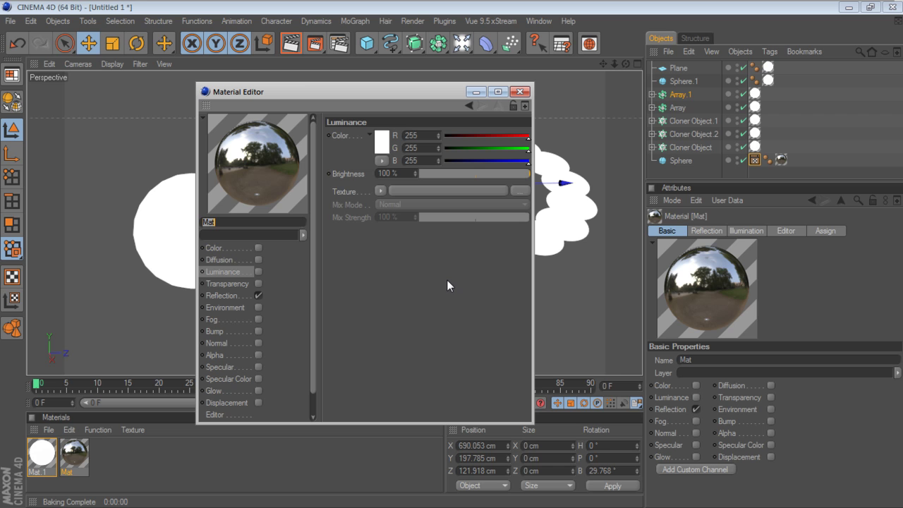
{"action": "left_click", "coordinate": [233, 296]}
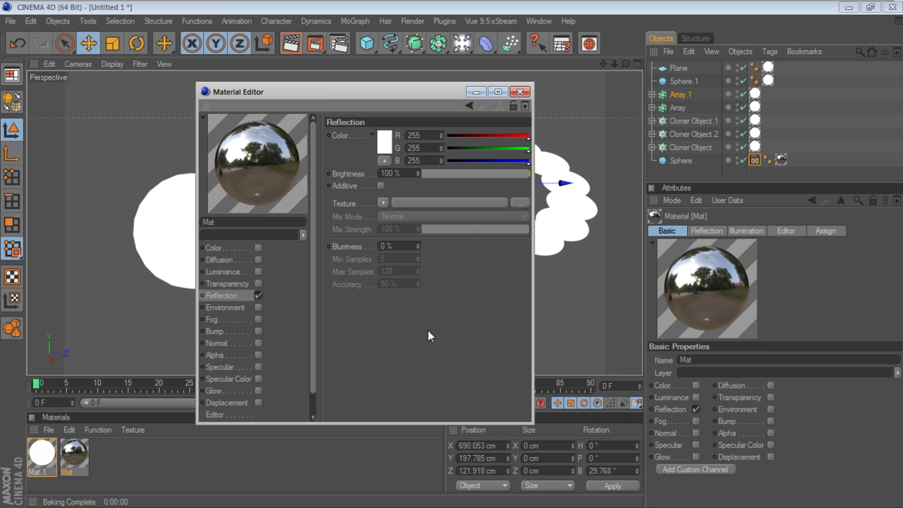
{"action": "double_click", "coordinate": [395, 246]}
{"action": "type", "text": "5"}
{"action": "key", "text": "Return"}
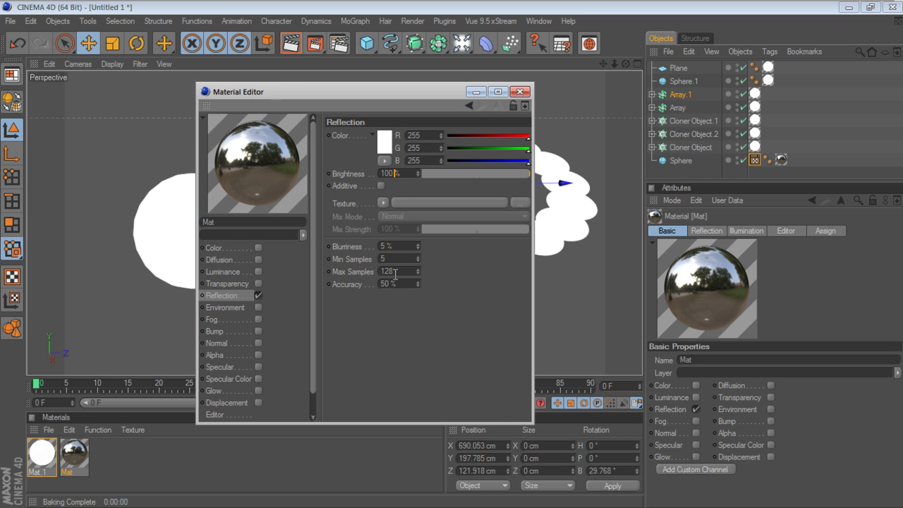
{"action": "double_click", "coordinate": [381, 246]}
{"action": "type", "text": "20"}
{"action": "double_click", "coordinate": [392, 260]}
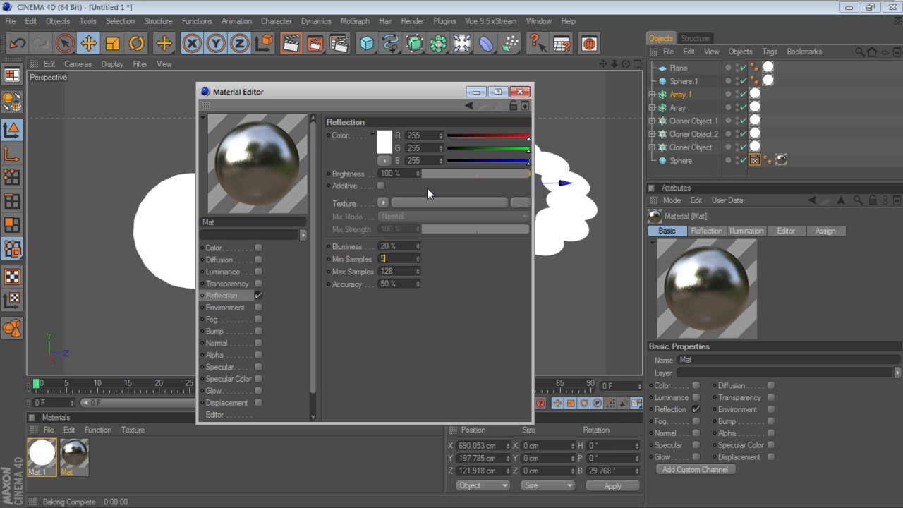
{"action": "key", "text": "shift+Tab"}
{"action": "type", "text": "12"}
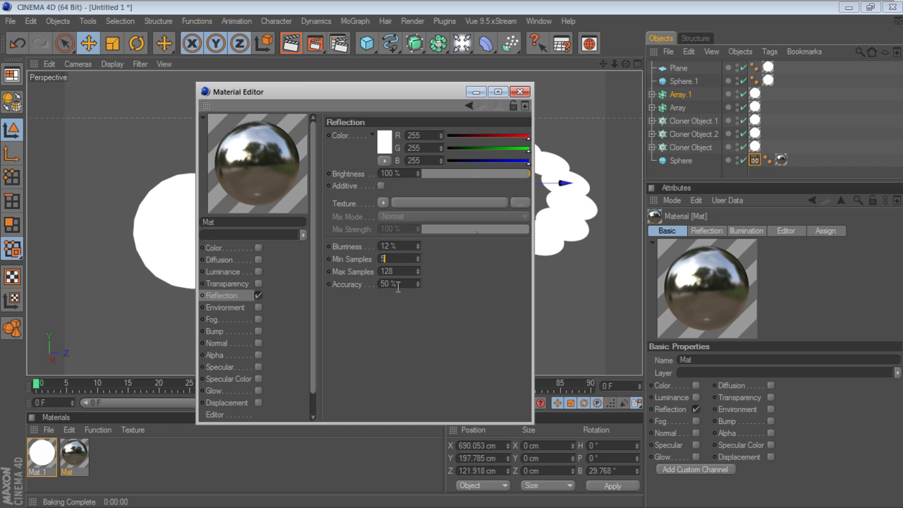
- Set Mat's reflection accuracy to 100 % and max samples to 256, and close the material's settings
{"action": "key", "text": "Tab"}
{"action": "key", "text": "Tab"}
{"action": "type", "text": "100"}
{"action": "left_click", "coordinate": [405, 272]}
{"action": "left_click_drag", "start_coordinate": [402, 272], "coordinate": [366, 276]}
{"action": "type", "text": "265"}
{"action": "key", "text": "BackSpace"}
{"action": "key", "text": "BackSpace"}
{"action": "type", "text": "56"}
{"action": "left_click", "coordinate": [401, 259]}
{"action": "left_click", "coordinate": [522, 93]}
- Clear and regenerate the sphere's bake preview to check the effect of the blurred reflection settings
{"action": "left_click", "coordinate": [755, 147]}
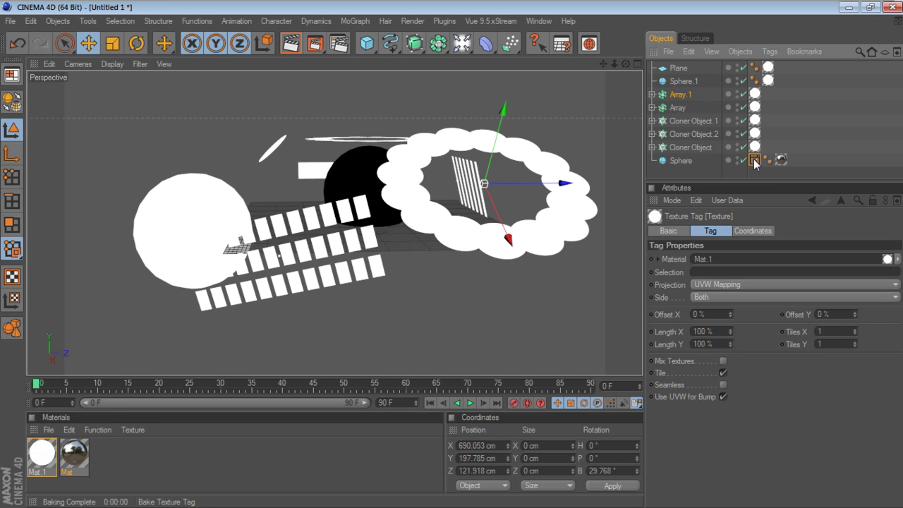
{"action": "left_click", "coordinate": [755, 160]}
{"action": "left_click", "coordinate": [762, 399]}
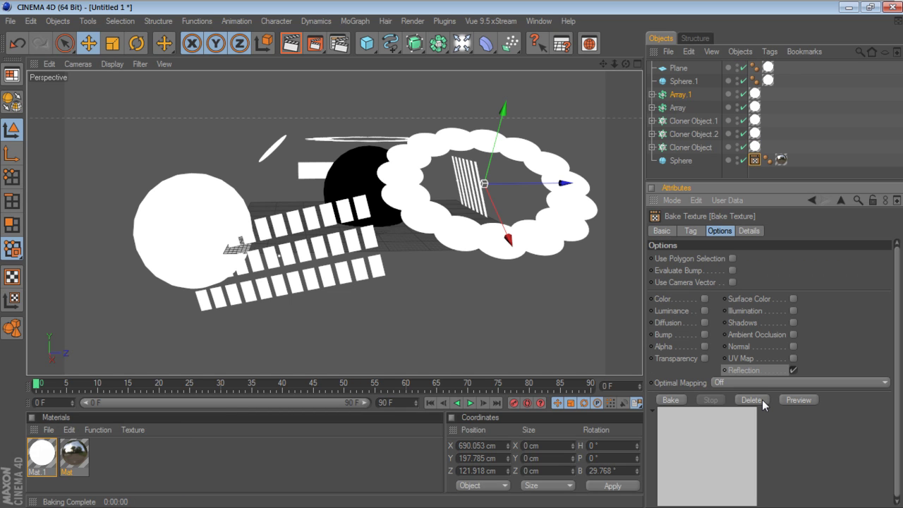
{"action": "left_click", "coordinate": [801, 400]}
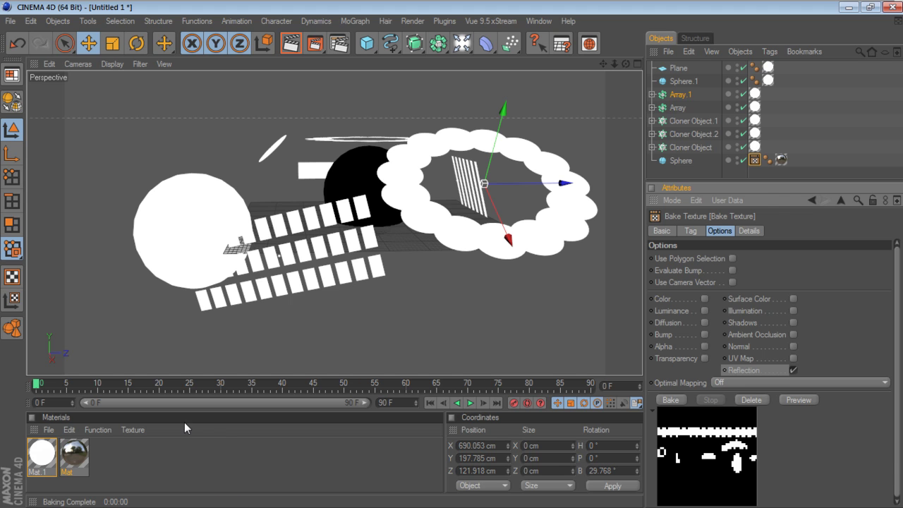
- Examine the Effects and Surfaces shaders available as a luminance texture for the material Mat.1
{"action": "double_click", "coordinate": [51, 453]}
{"action": "left_click", "coordinate": [242, 274]}
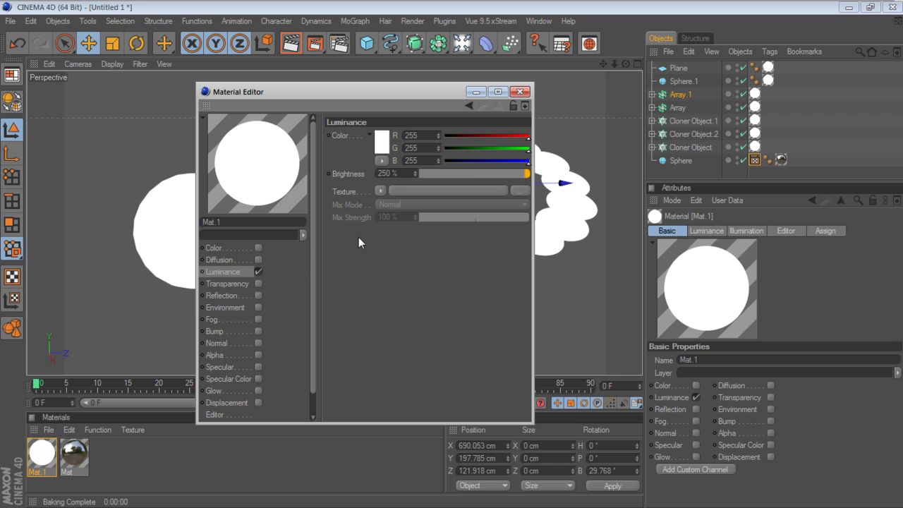
{"action": "left_click", "coordinate": [380, 192]}
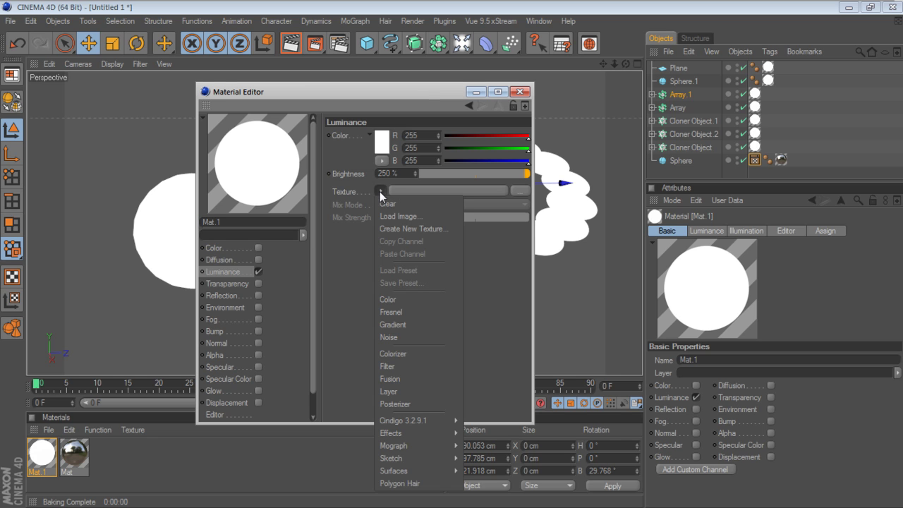
{"action": "mouse_move", "coordinate": [432, 434]}
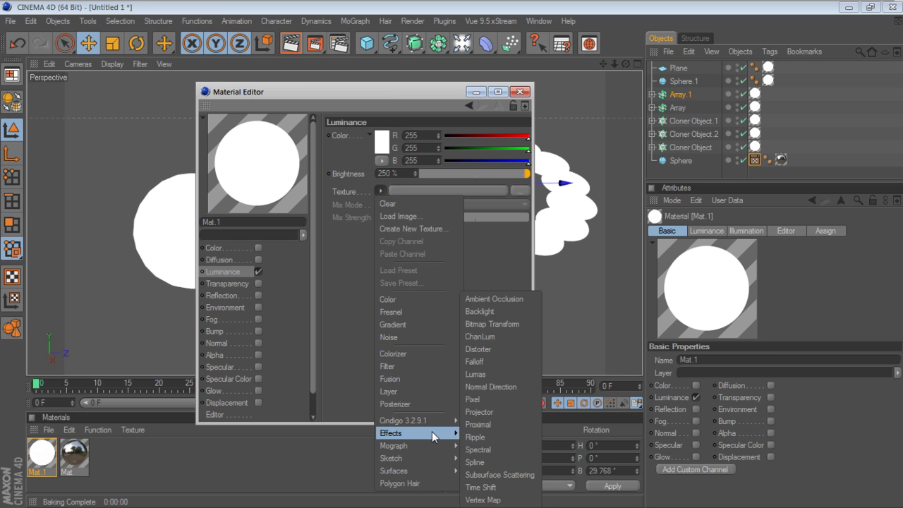
{"action": "mouse_move", "coordinate": [428, 471]}
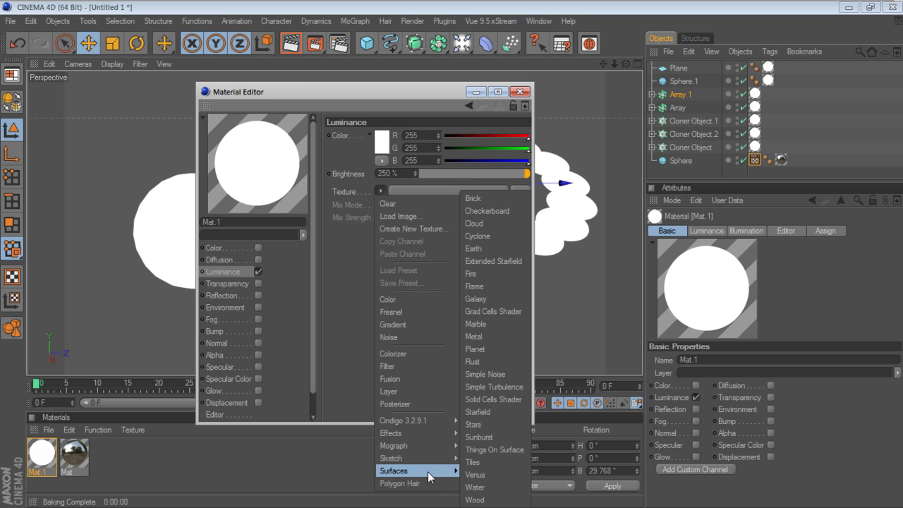
{"action": "left_click", "coordinate": [344, 344]}
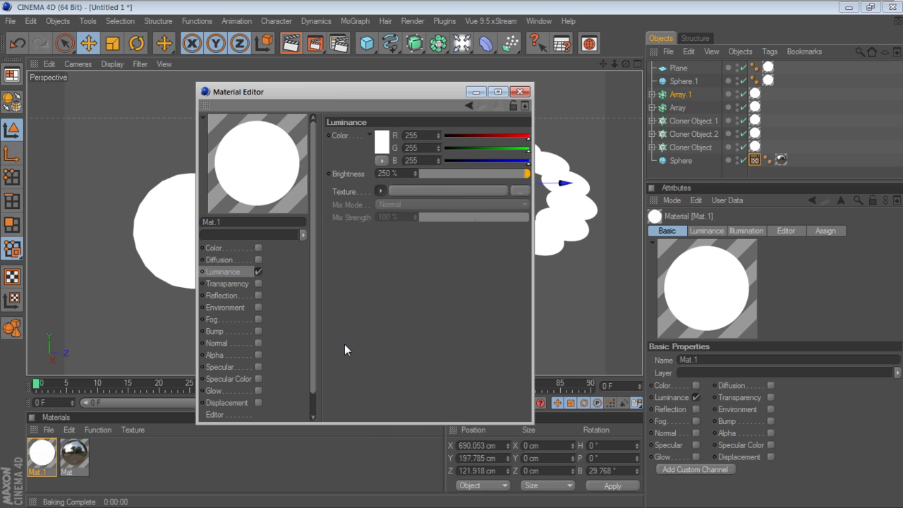
{"action": "left_click", "coordinate": [521, 92]}
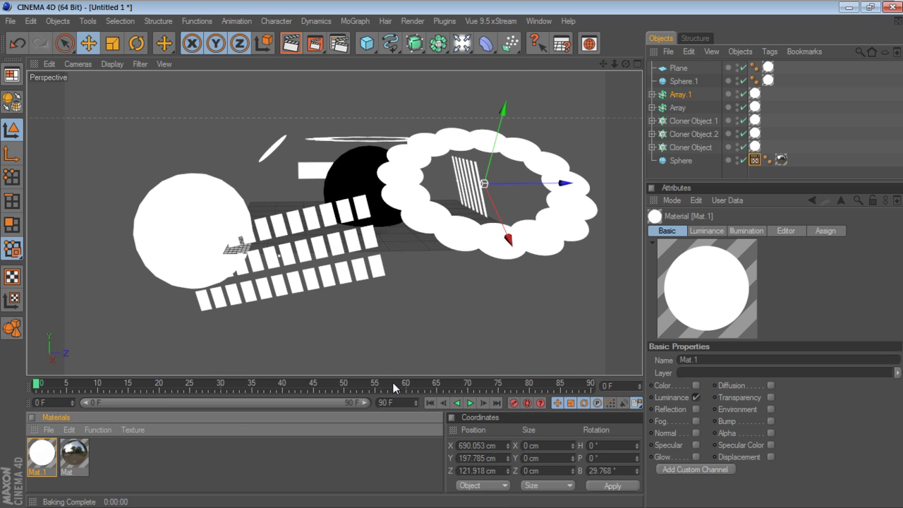
- Preview the central sphere's Bake Texture tag once more and bake its reflection to the HDR file
{"action": "left_click", "coordinate": [756, 160]}
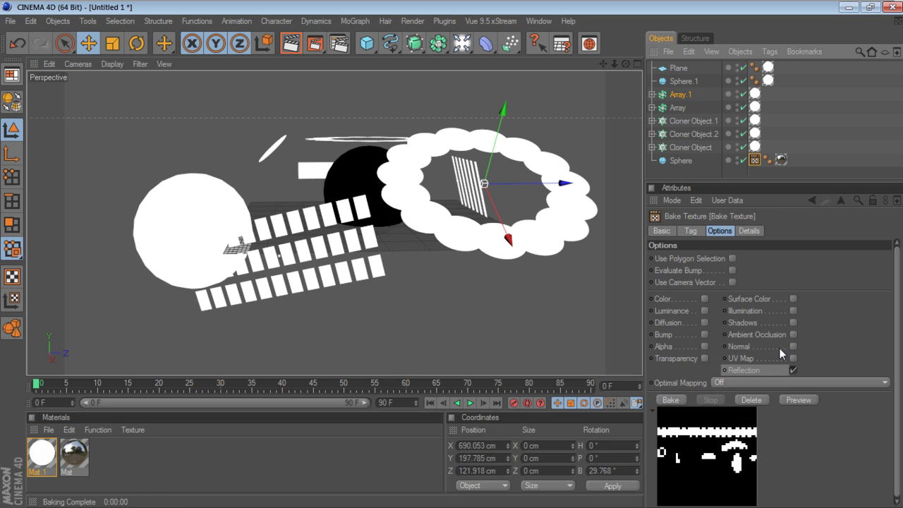
{"action": "left_click", "coordinate": [791, 402]}
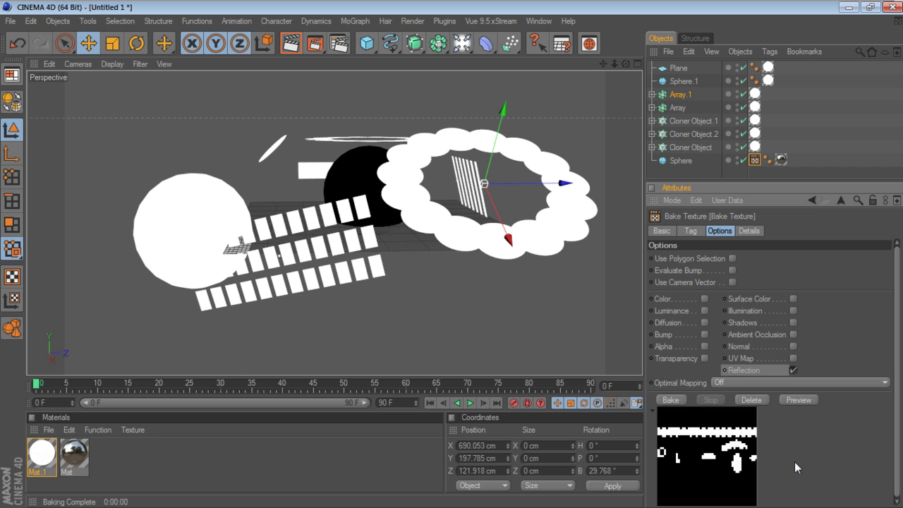
{"action": "left_click", "coordinate": [672, 400]}
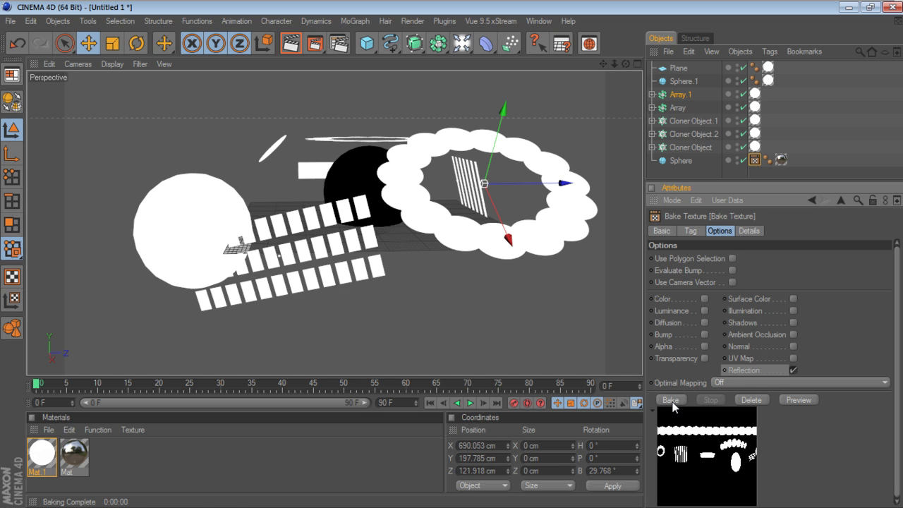
- Check the baked HDR file on the Desktop and switch back to CINEMA 4D
{"action": "left_click", "coordinate": [849, 7]}
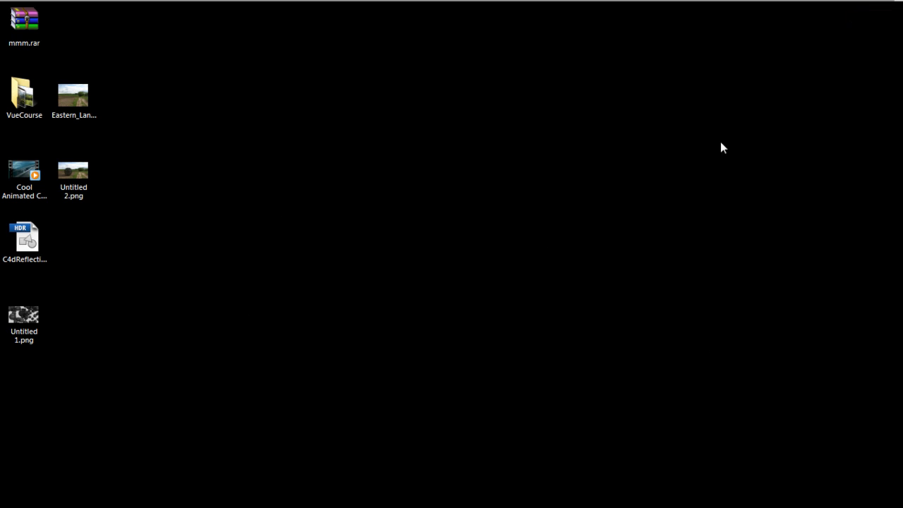
{"action": "left_click", "coordinate": [35, 245]}
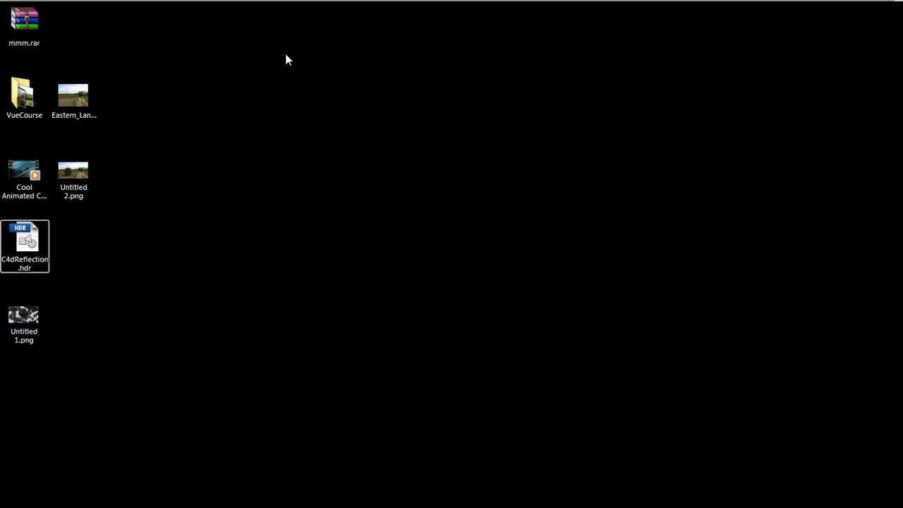
{"action": "left_click", "coordinate": [237, 7]}
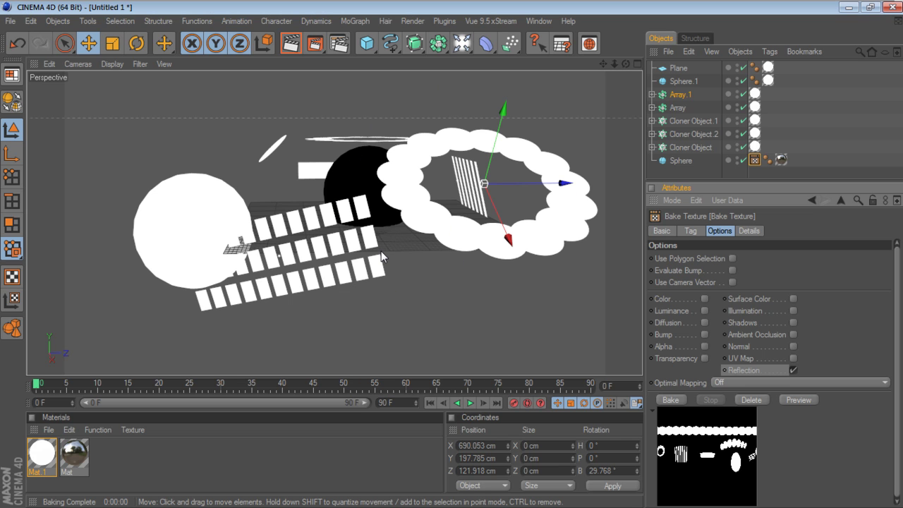
- Close the Untitled 1 project without saving its changes
{"action": "left_click", "coordinate": [11, 20]}
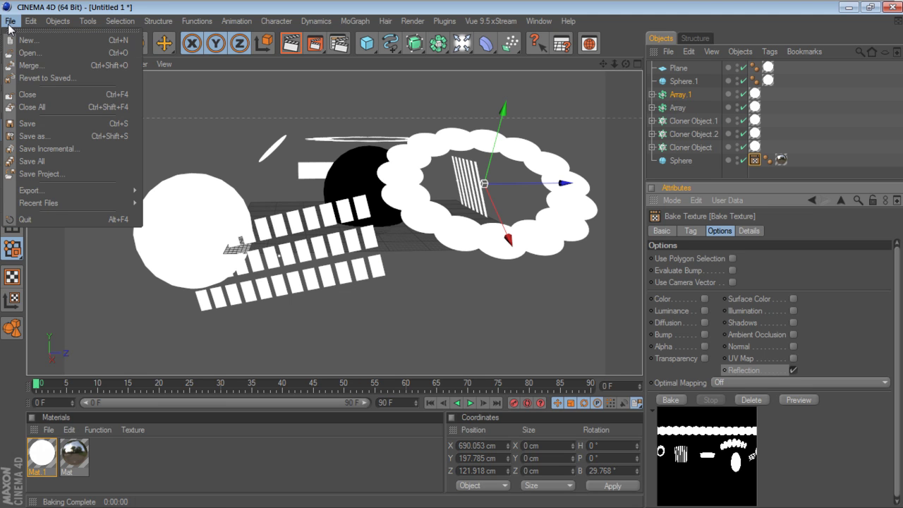
{"action": "left_click", "coordinate": [44, 94]}
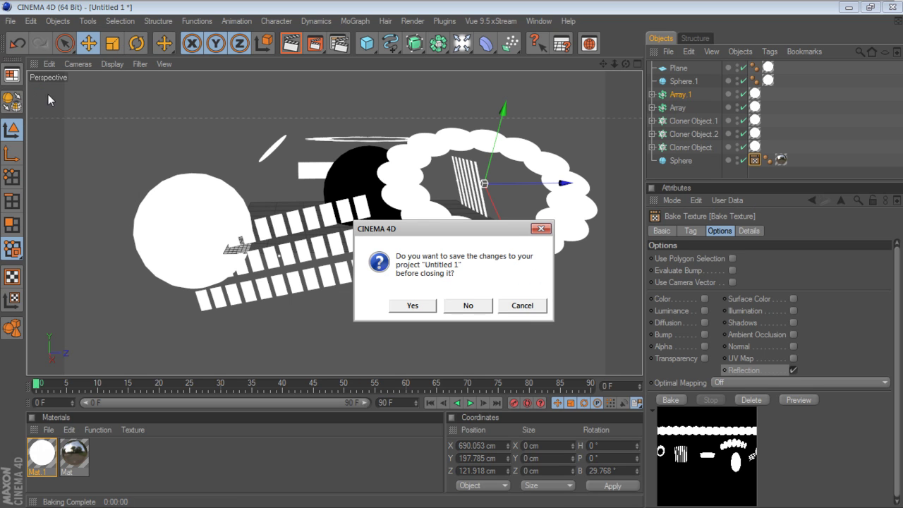
{"action": "left_click", "coordinate": [457, 302]}
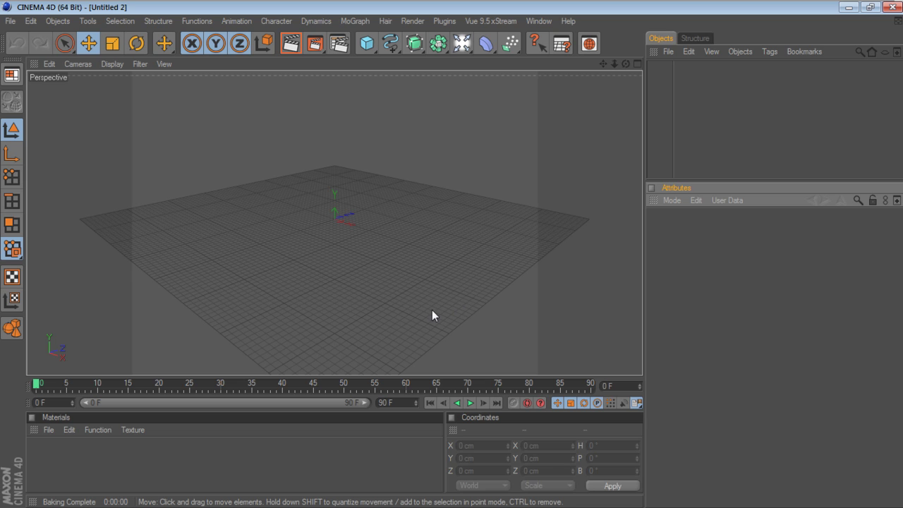
- Add a sphere at the scene origin and enlarge it to a radius of about 122 cm
{"action": "left_click_drag", "start_coordinate": [368, 44], "coordinate": [486, 55]}
{"action": "mouse_move", "coordinate": [376, 232]}
{"action": "left_mouse_down"}
{"action": "mouse_move", "coordinate": [387, 236]}
{"action": "mouse_move", "coordinate": [379, 234]}
{"action": "left_mouse_up"}
- Set the render output to the Film/Video preset HDTV 1080 29.97 and close the render settings
{"action": "left_click", "coordinate": [333, 49]}
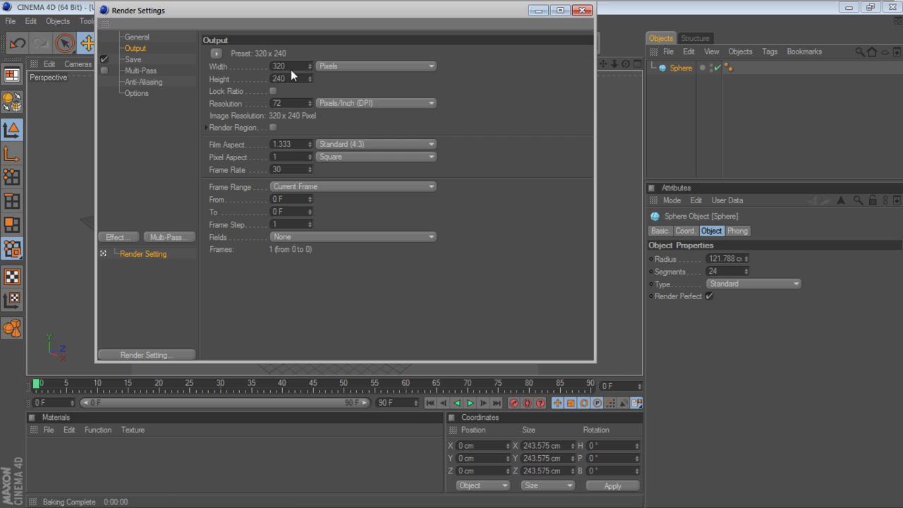
{"action": "left_click", "coordinate": [216, 54]}
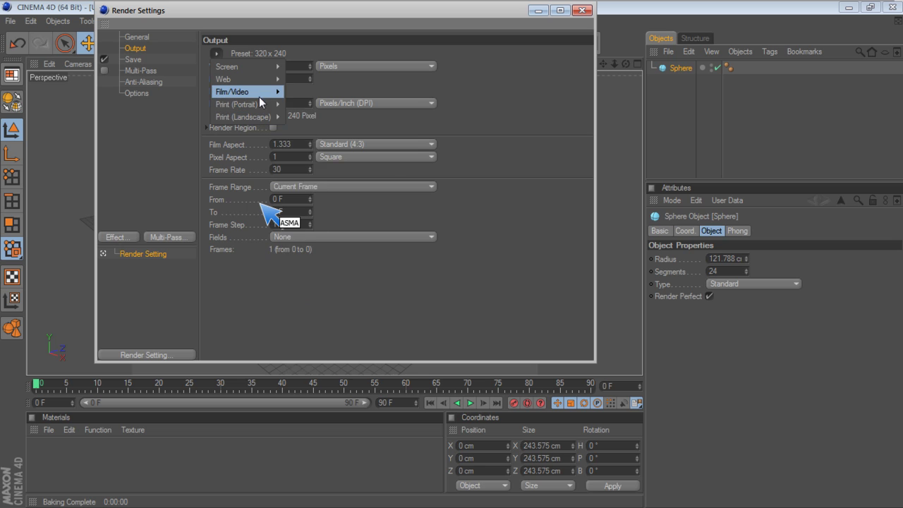
{"action": "mouse_move", "coordinate": [240, 91]}
{"action": "left_click", "coordinate": [349, 344]}
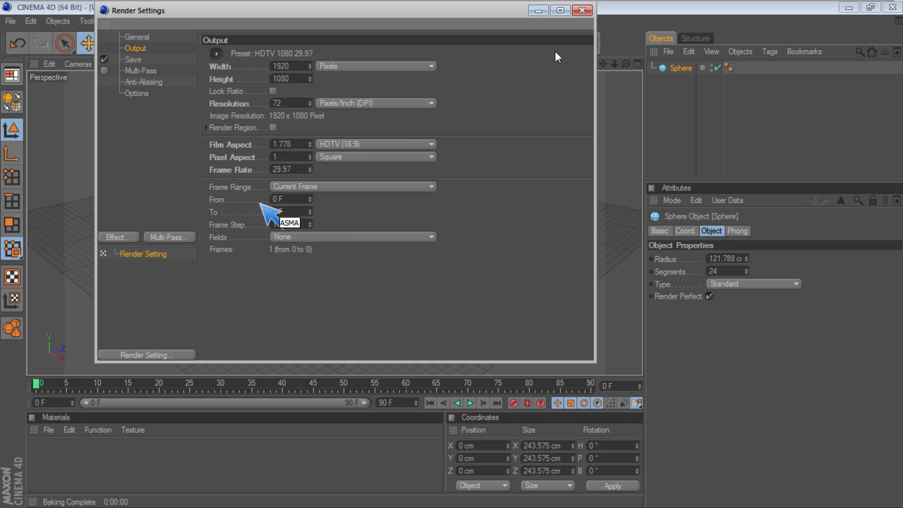
{"action": "left_click", "coordinate": [582, 10]}
- Hide the grid in the perspective view and view the sphere from a low, nearly level angle
{"action": "left_click", "coordinate": [140, 64]}
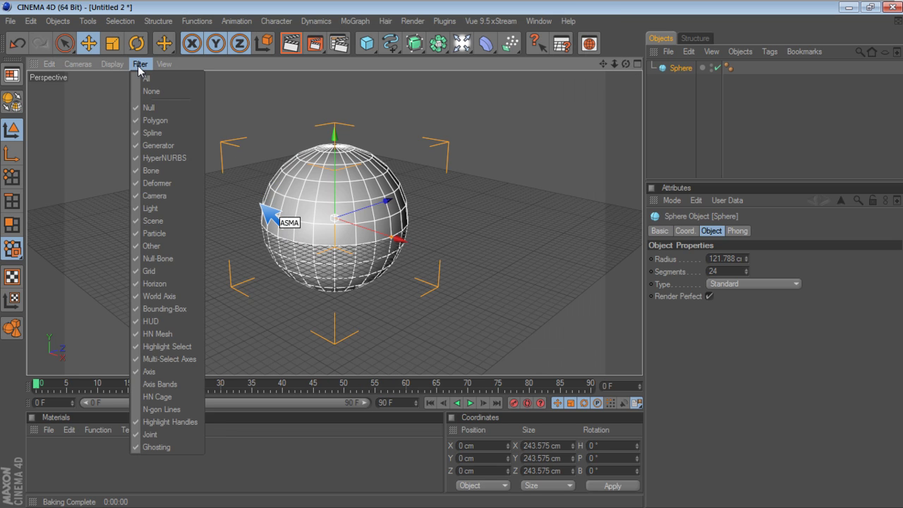
{"action": "left_click", "coordinate": [162, 271]}
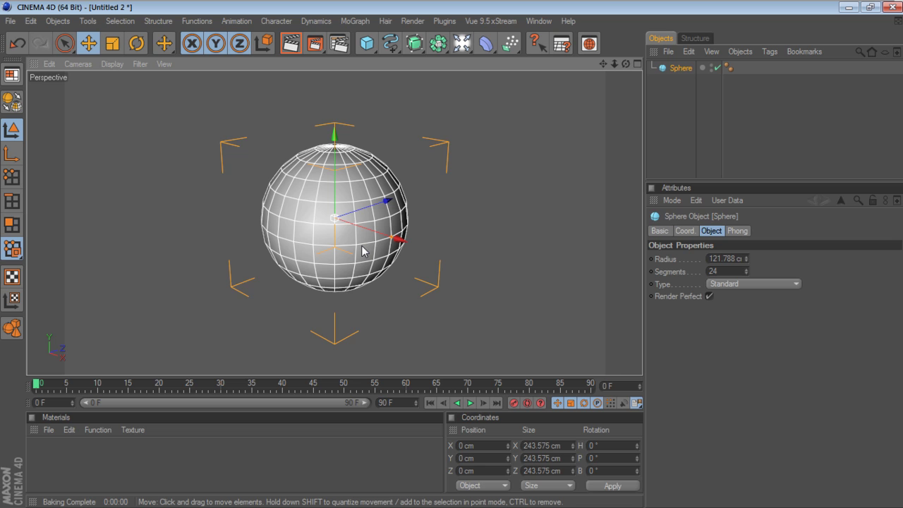
{"action": "left_click_drag", "start_coordinate": [626, 63], "coordinate": [365, 131]}
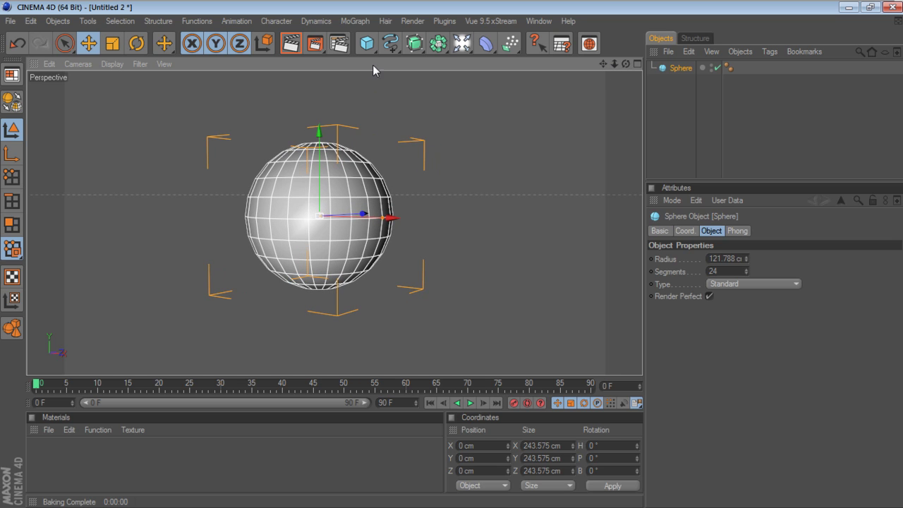
- Add a second sphere with a radius of about 37 cm at X about -293 cm and rename it small
{"action": "left_click_drag", "start_coordinate": [367, 44], "coordinate": [471, 58]}
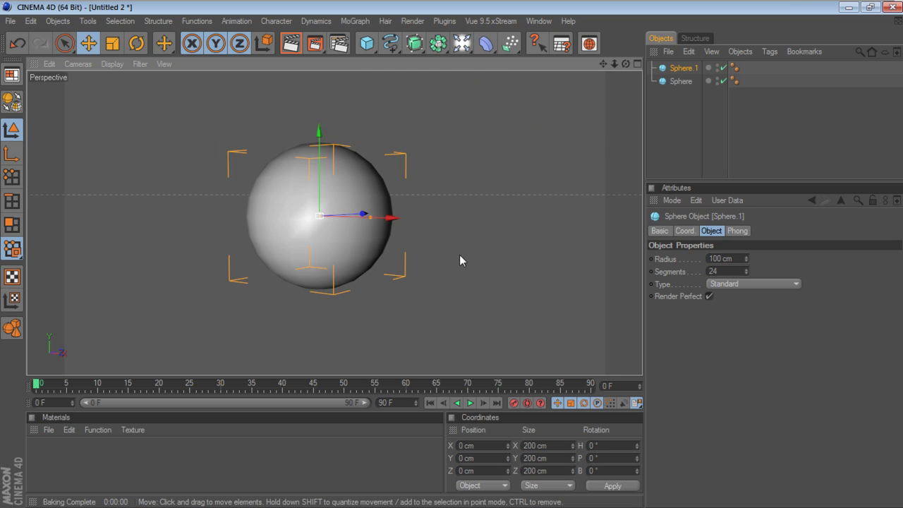
{"action": "left_click_drag", "start_coordinate": [395, 219], "coordinate": [220, 224]}
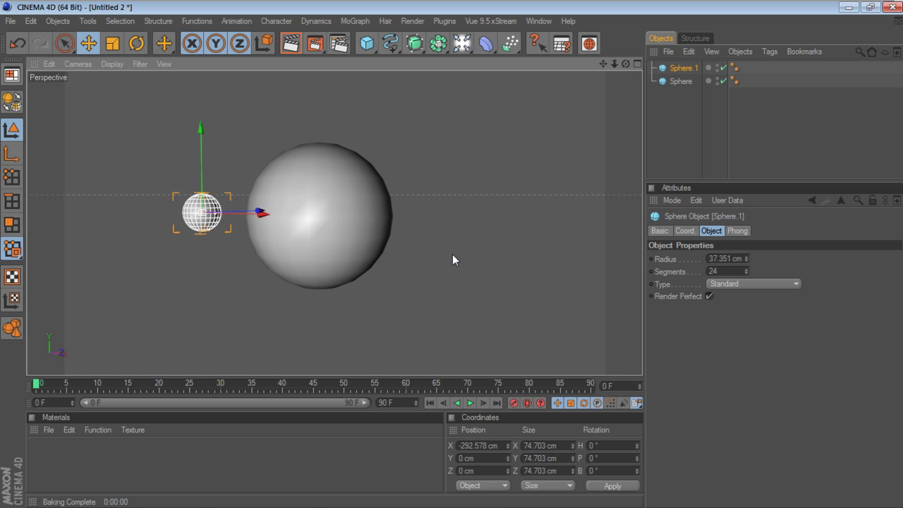
{"action": "double_click", "coordinate": [683, 68]}
{"action": "type", "text": "smal"}
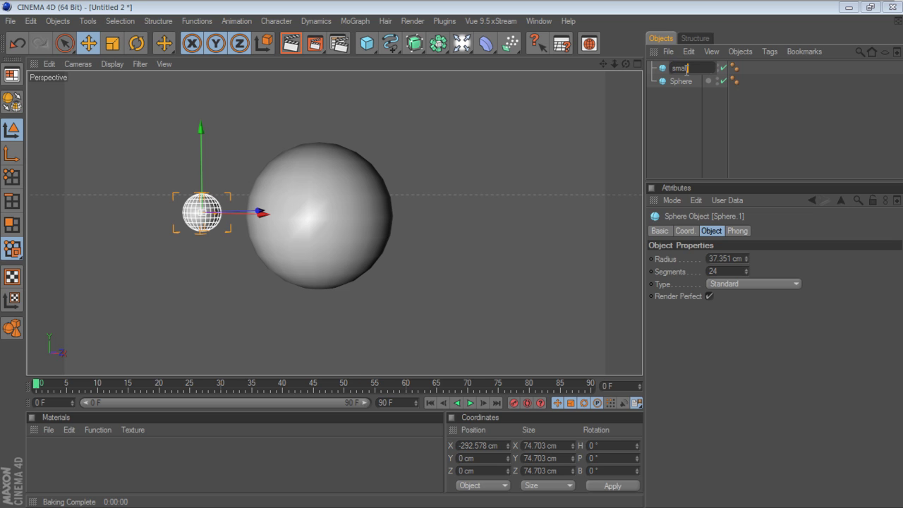
{"action": "type", "text": "l"}
{"action": "key", "text": "Return"}
- Add a MoGraph Cloner Object, nest the small sphere inside it and set the cloner's mode to Object
{"action": "left_click", "coordinate": [358, 22]}
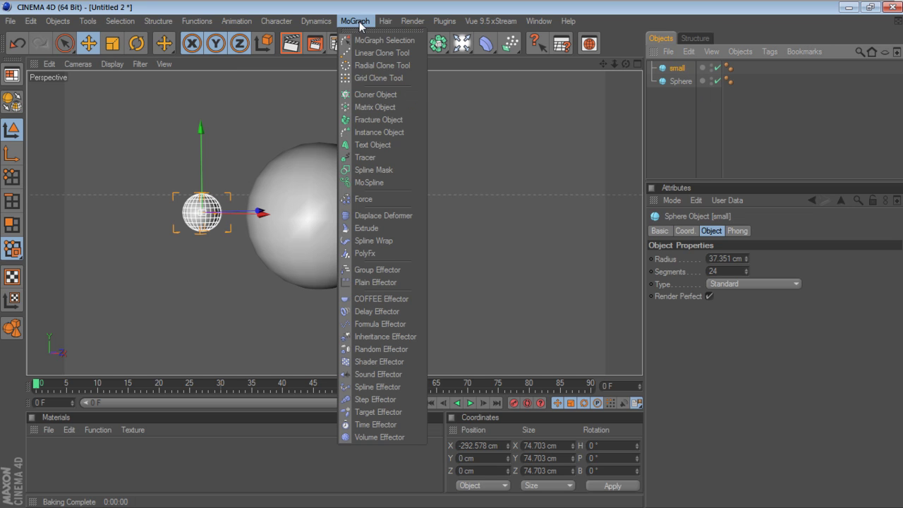
{"action": "left_click", "coordinate": [376, 93]}
{"action": "left_click_drag", "start_coordinate": [674, 83], "coordinate": [679, 68]}
{"action": "left_click", "coordinate": [681, 69]}
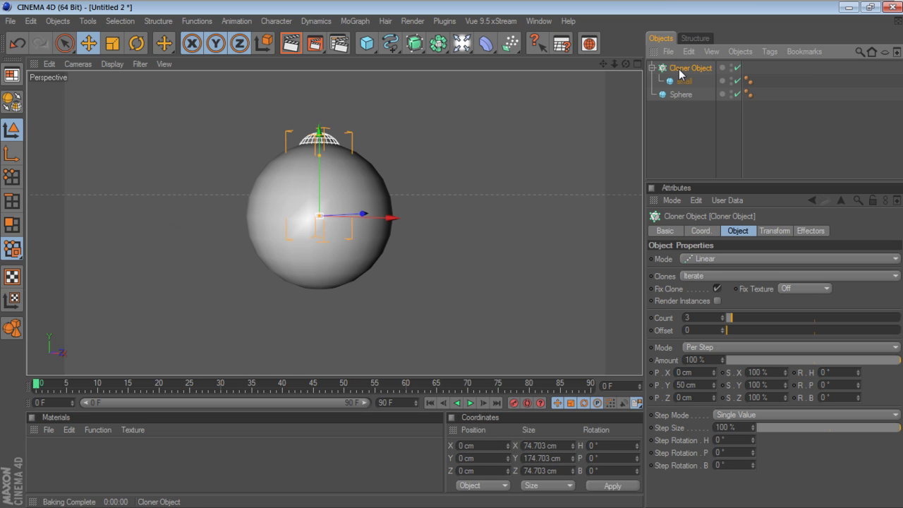
{"action": "left_click_drag", "start_coordinate": [734, 182], "coordinate": [734, 139]}
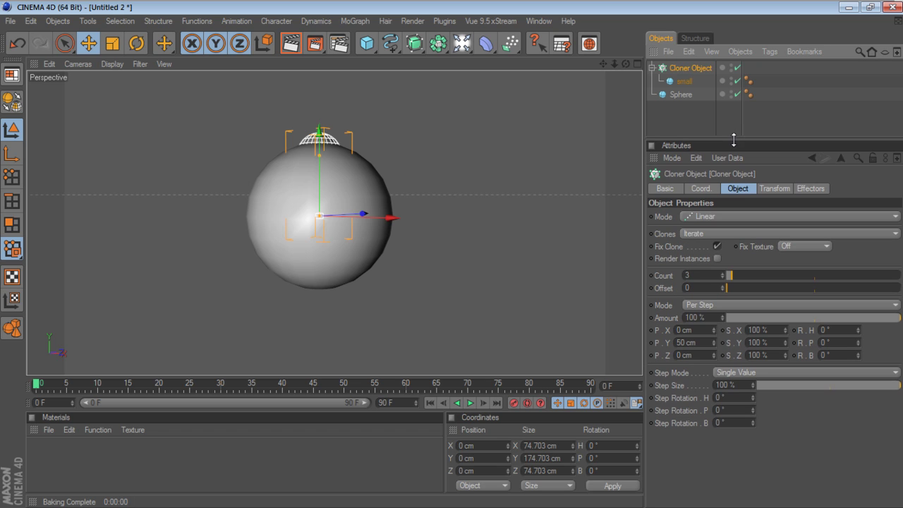
{"action": "left_click", "coordinate": [721, 216]}
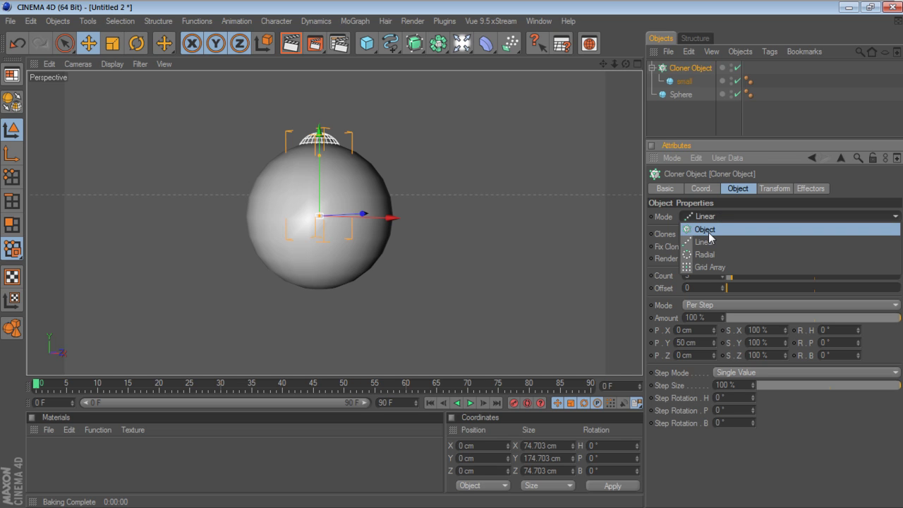
{"action": "left_click", "coordinate": [709, 232]}
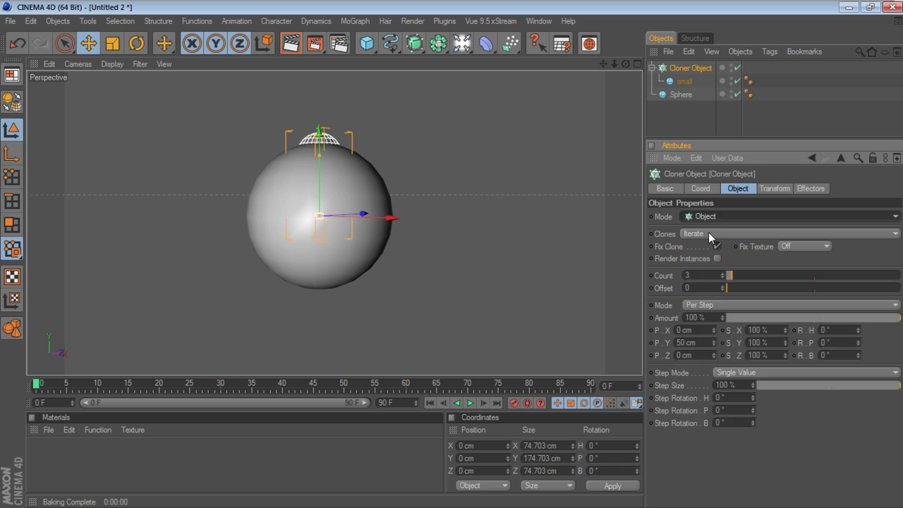
- Convert the large Sphere to an editable polygon object and assign it as the Cloner Object's target object
{"action": "left_click", "coordinate": [691, 80]}
{"action": "left_click", "coordinate": [682, 98]}
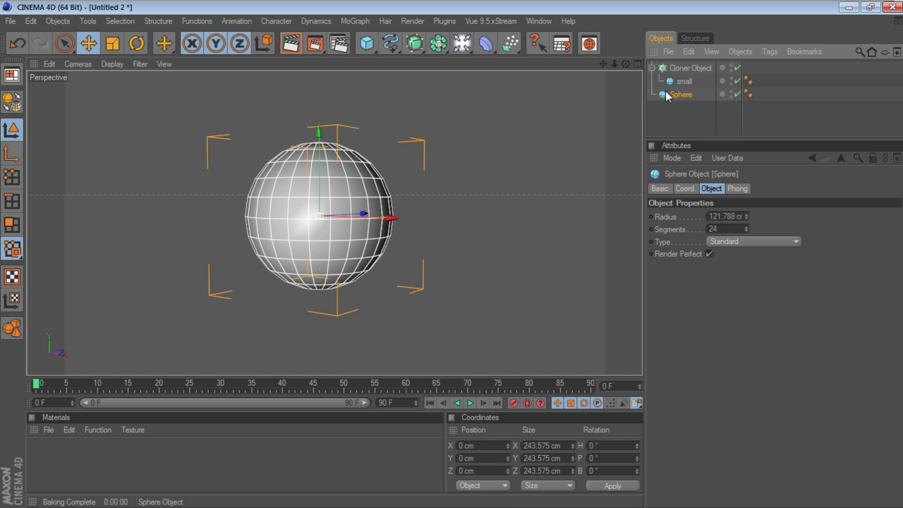
{"action": "left_click", "coordinate": [676, 113]}
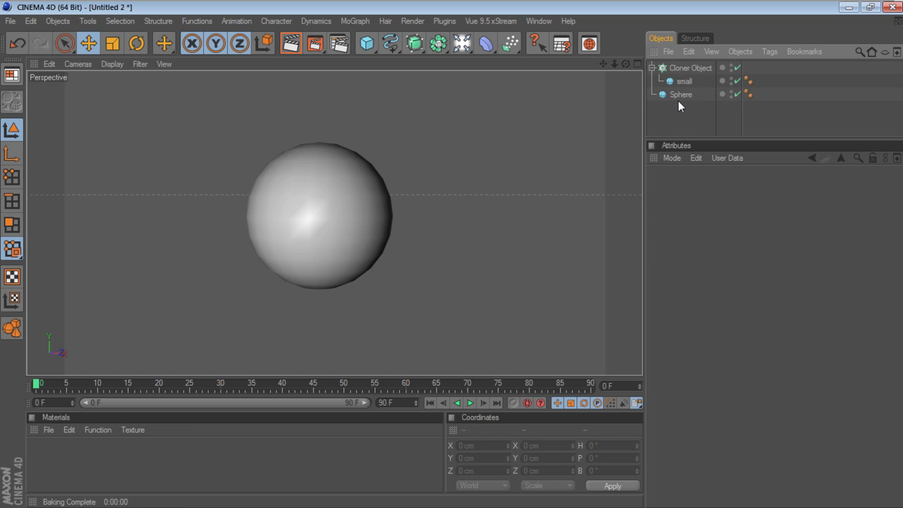
{"action": "left_click", "coordinate": [678, 98]}
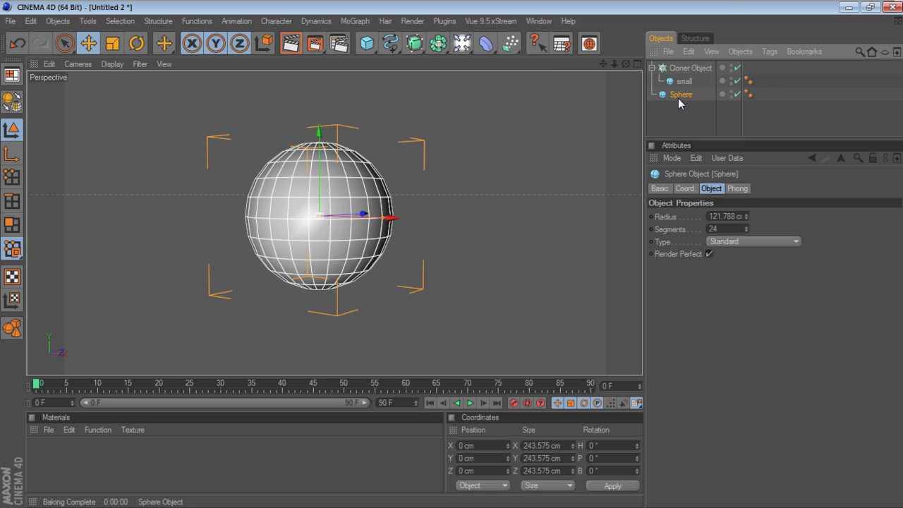
{"action": "key", "text": "c"}
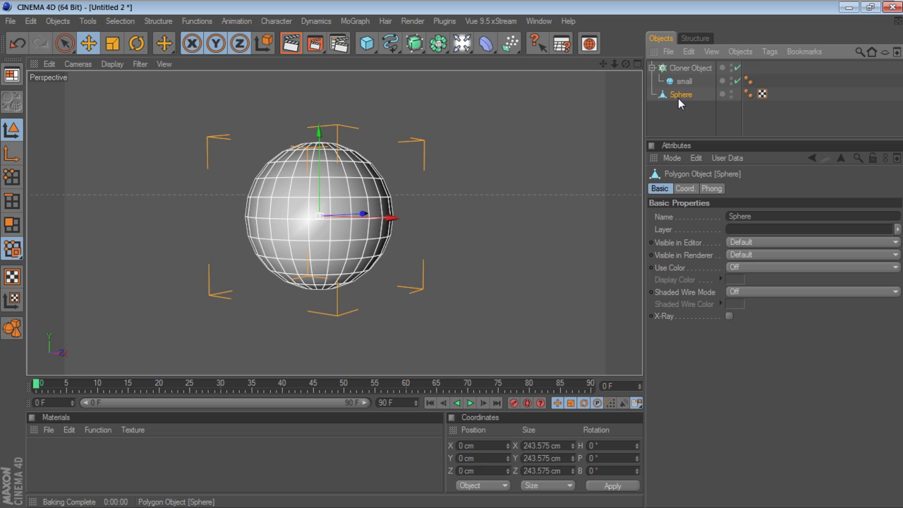
{"action": "left_click", "coordinate": [685, 68]}
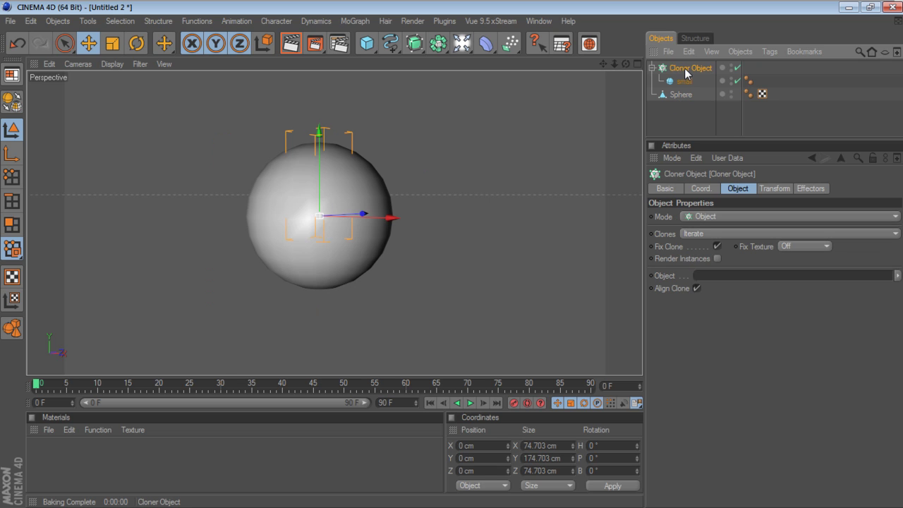
{"action": "left_click_drag", "start_coordinate": [672, 96], "coordinate": [713, 277]}
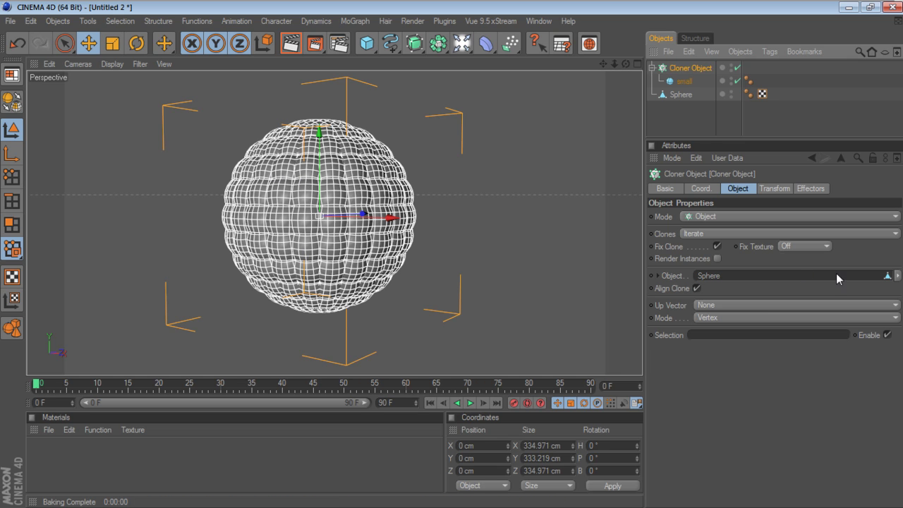
- Set the radius of the cloned small sphere to 20 cm
{"action": "left_click", "coordinate": [684, 81]}
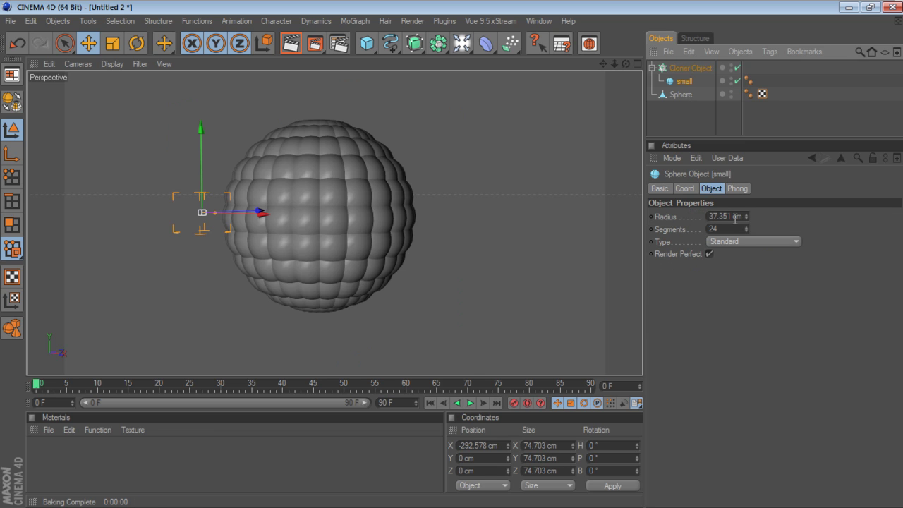
{"action": "left_click", "coordinate": [738, 217]}
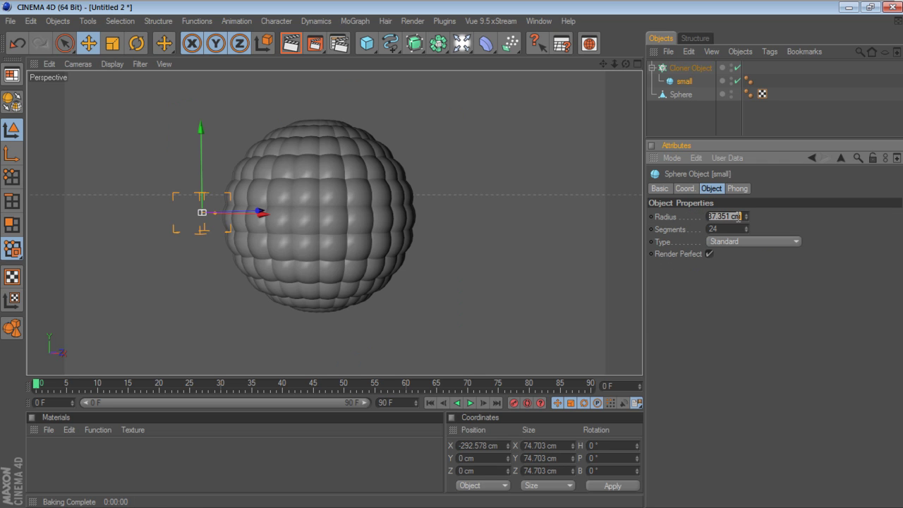
{"action": "type", "text": "20"}
{"action": "key", "text": "Return"}
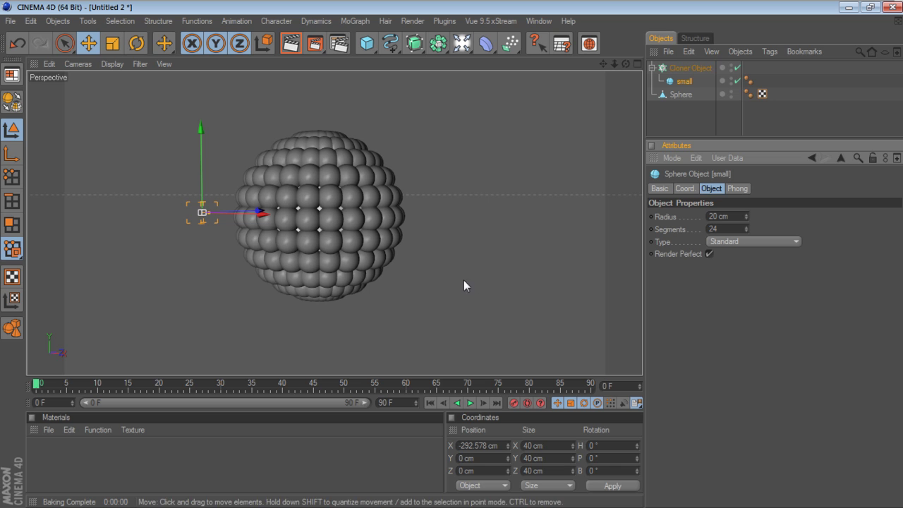
- Distribute the clones over the Sphere's Surface with seed 99984 and a count of 14
{"action": "left_click", "coordinate": [689, 70]}
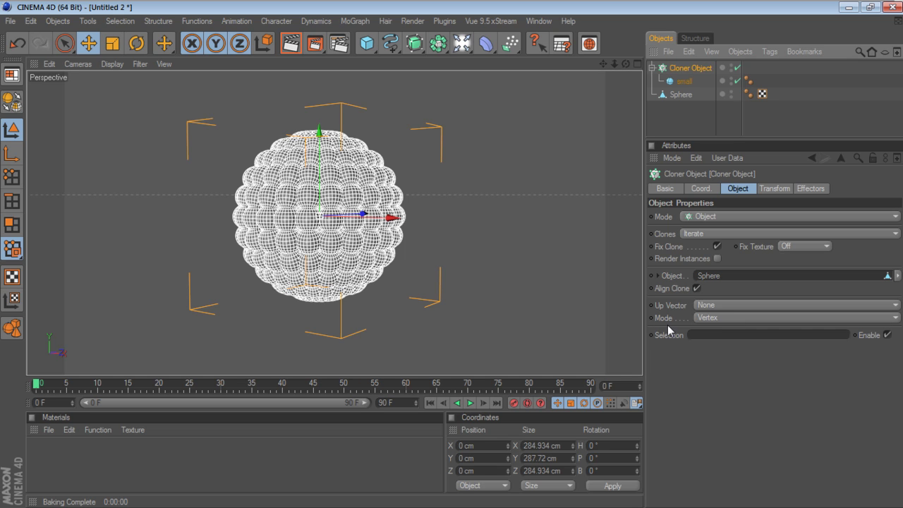
{"action": "left_click", "coordinate": [715, 319]}
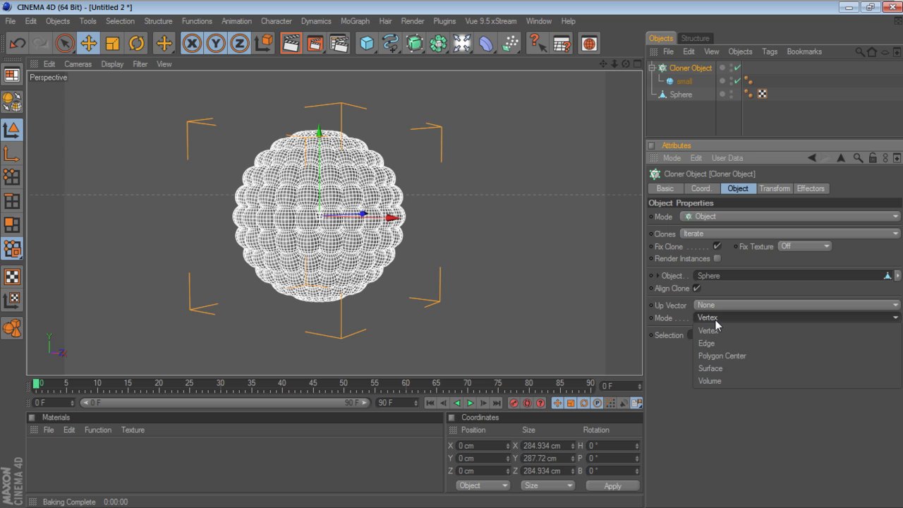
{"action": "left_click", "coordinate": [721, 368]}
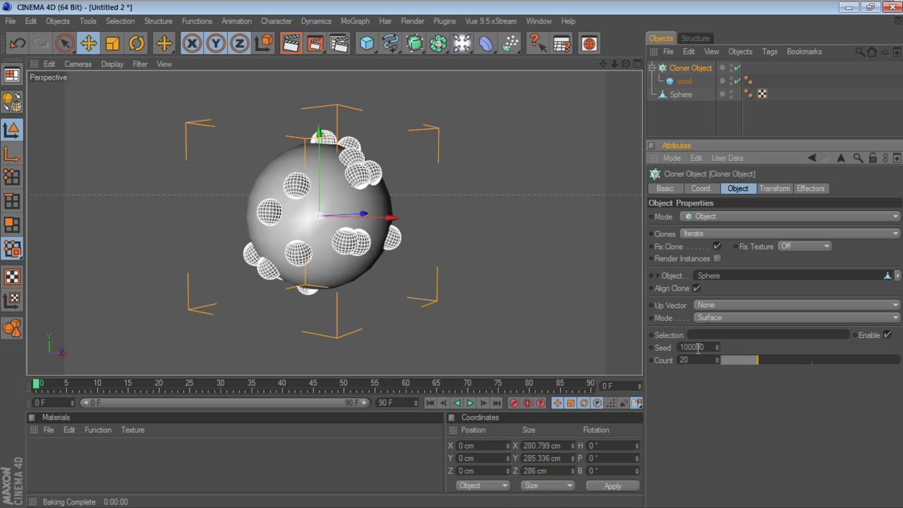
{"action": "left_click_drag", "start_coordinate": [719, 348], "coordinate": [719, 359]}
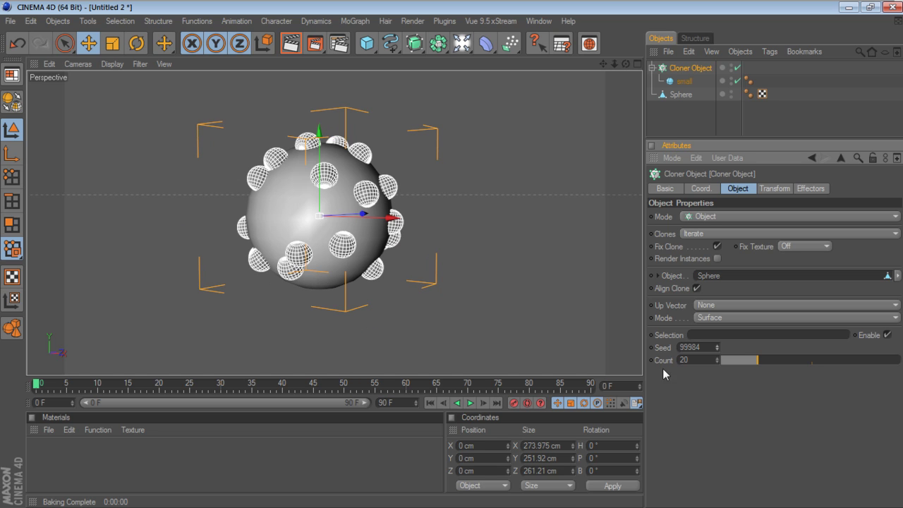
{"action": "mouse_move", "coordinate": [756, 366]}
{"action": "left_mouse_down"}
{"action": "mouse_move", "coordinate": [736, 364]}
{"action": "mouse_move", "coordinate": [756, 365]}
{"action": "mouse_move", "coordinate": [747, 366]}
{"action": "left_mouse_up"}
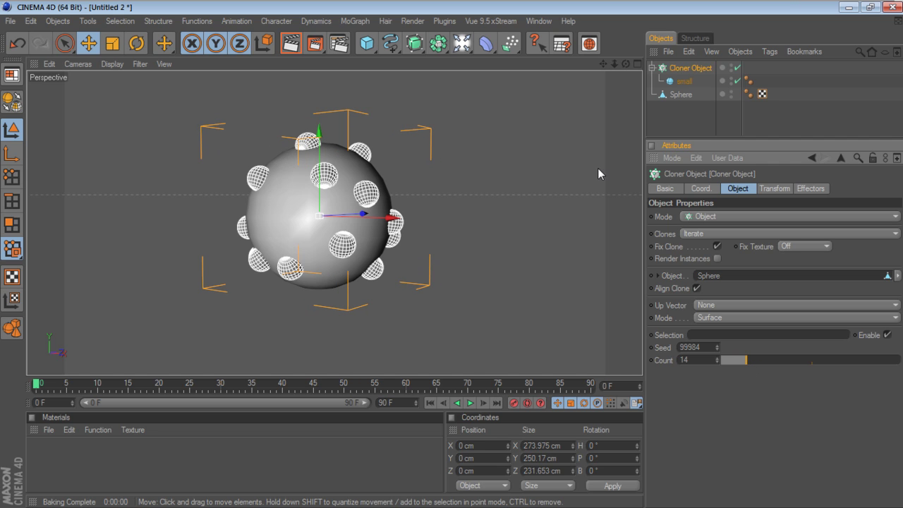
- Add another sphere with a radius of about 31 cm and move it to X about -325 cm
{"action": "left_click_drag", "start_coordinate": [711, 137], "coordinate": [712, 212]}
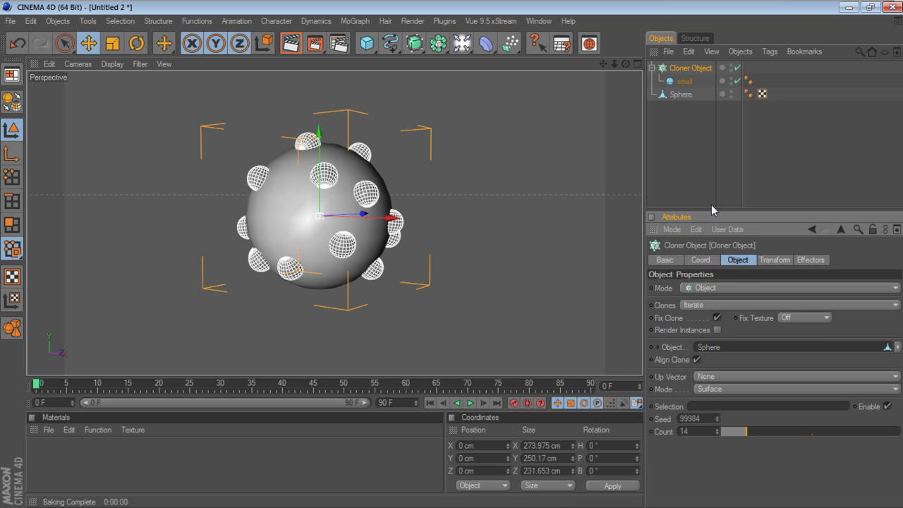
{"action": "left_click", "coordinate": [653, 68]}
{"action": "left_click", "coordinate": [697, 157]}
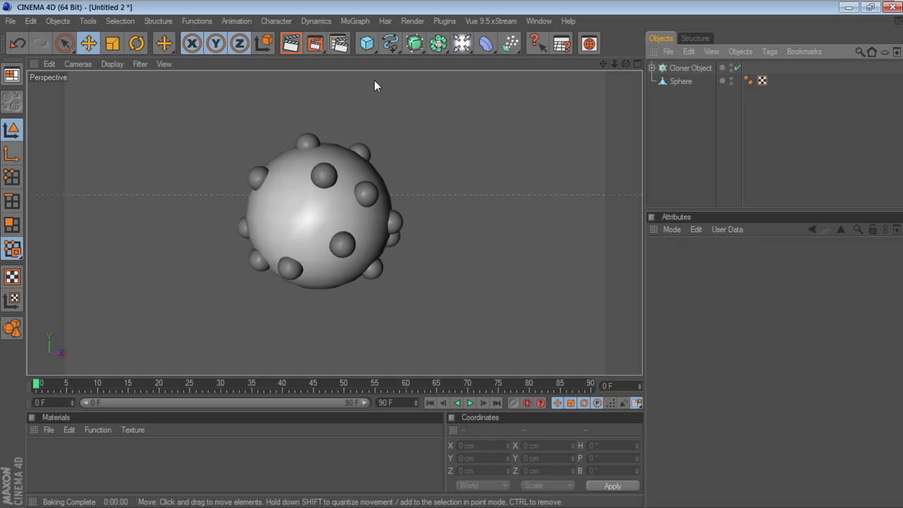
{"action": "left_click_drag", "start_coordinate": [372, 48], "coordinate": [461, 68]}
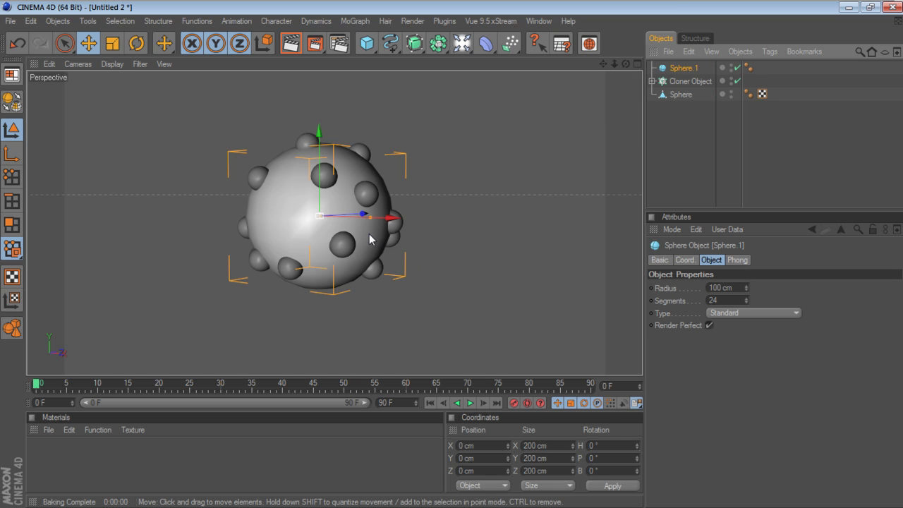
{"action": "left_click_drag", "start_coordinate": [360, 216], "coordinate": [336, 216]}
{"action": "left_click_drag", "start_coordinate": [386, 230], "coordinate": [258, 229]}
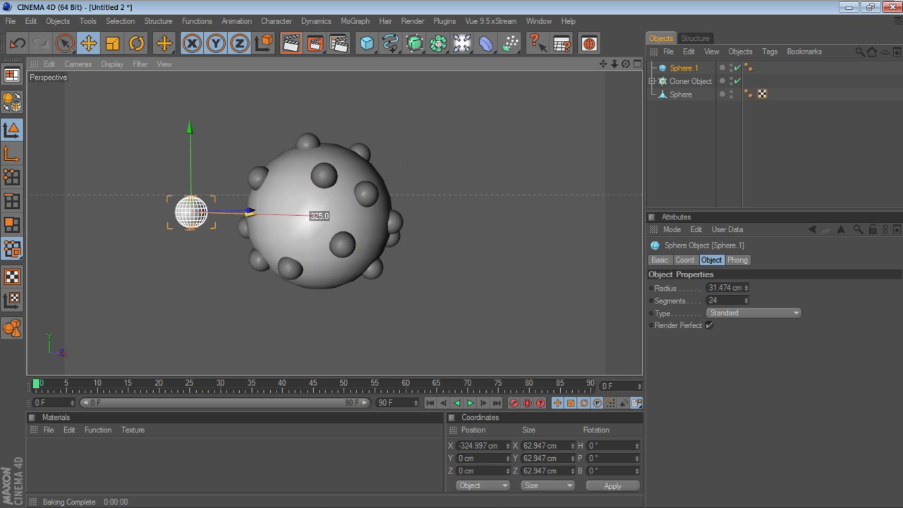
- Add a second Cloner Object with the separate small sphere (Sphere.1) as its child and set its mode to Grid Array
{"action": "left_click", "coordinate": [355, 20]}
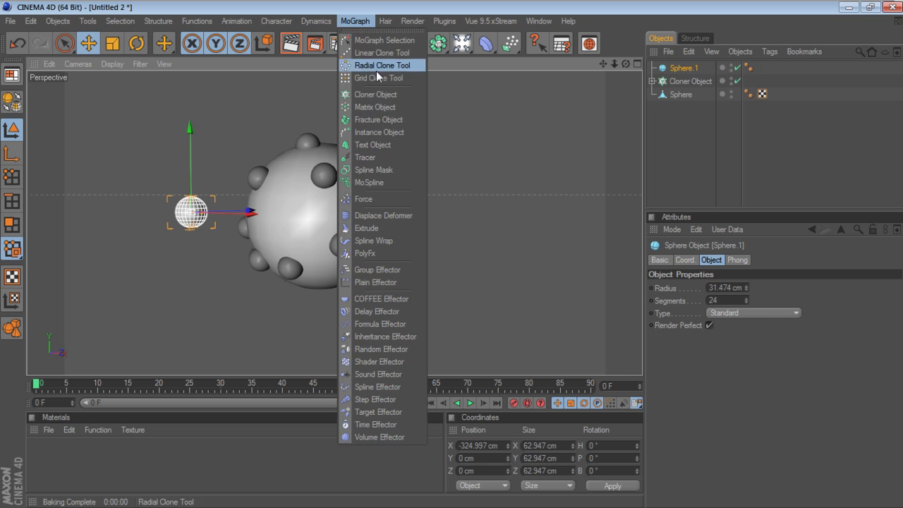
{"action": "left_click", "coordinate": [385, 97]}
{"action": "left_click_drag", "start_coordinate": [679, 81], "coordinate": [683, 70]}
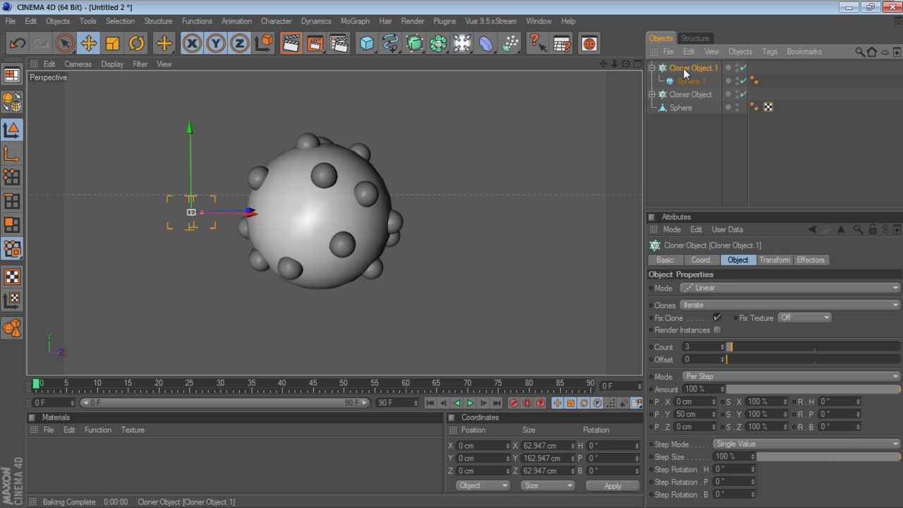
{"action": "left_click", "coordinate": [716, 290]}
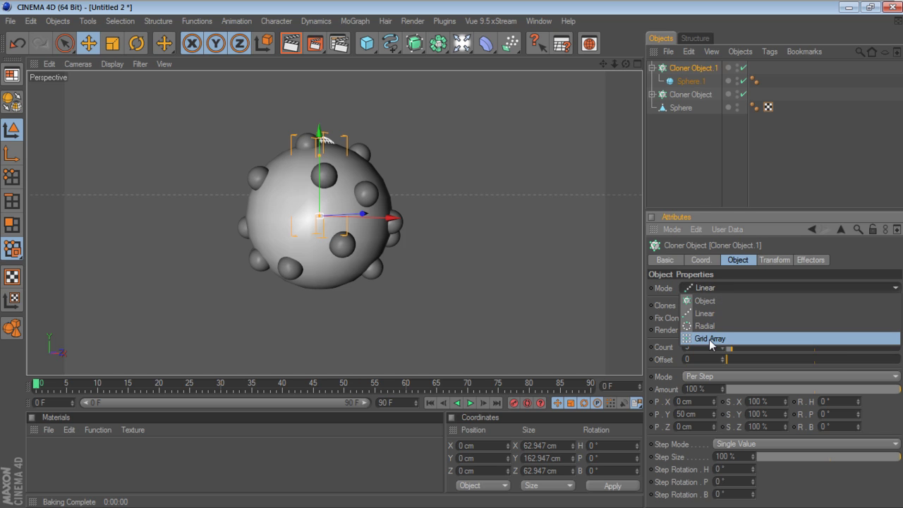
{"action": "left_click", "coordinate": [711, 340]}
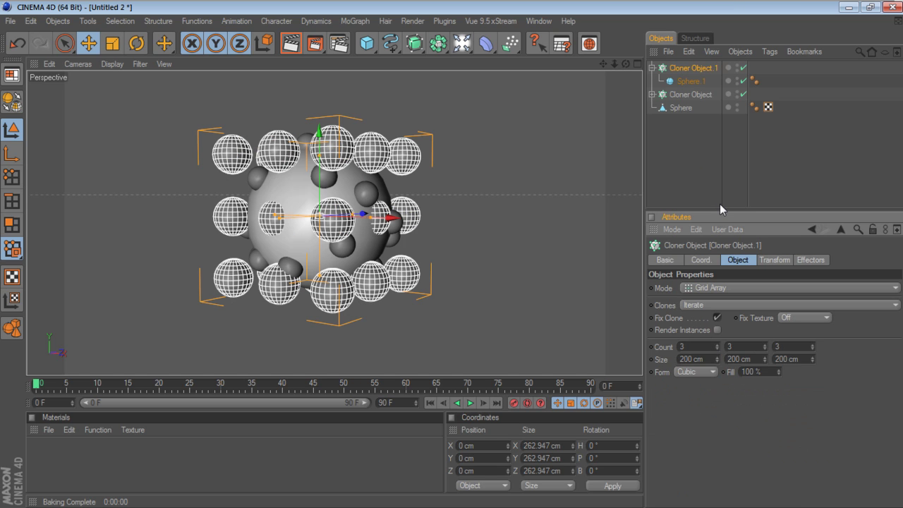
- Enlarge the grid array to 1025 cm in X, 722 cm in Y and 784 cm in Z
{"action": "left_click_drag", "start_coordinate": [719, 207], "coordinate": [712, 141]}
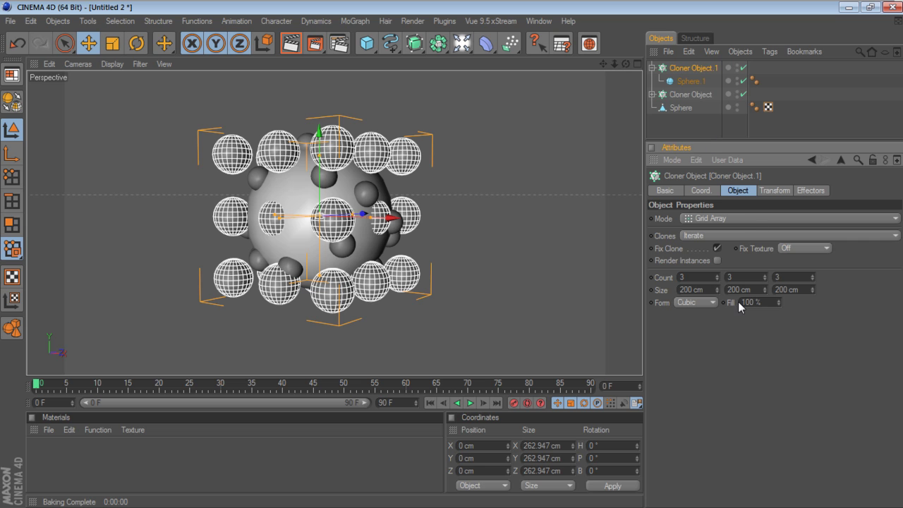
{"action": "left_click_drag", "start_coordinate": [719, 292], "coordinate": [718, 233]}
{"action": "left_click_drag", "start_coordinate": [766, 289], "coordinate": [766, 247]}
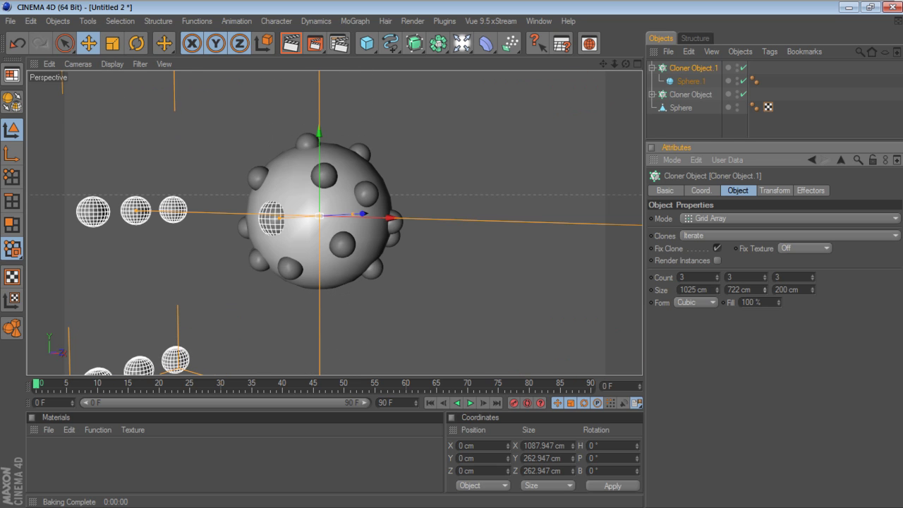
{"action": "left_click_drag", "start_coordinate": [813, 289], "coordinate": [813, 254]}
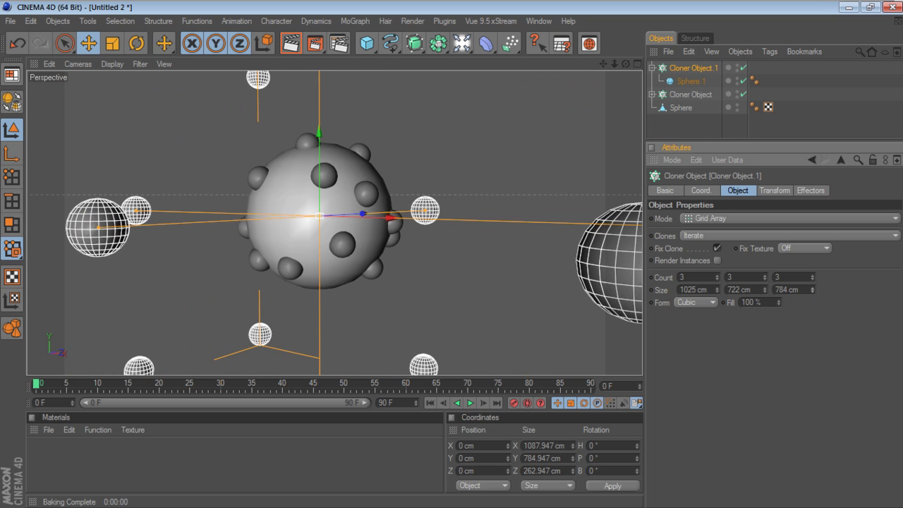
- Set the grid array's clone count to 5 in all three directions and enable Render Instances for this cloner
{"action": "left_click", "coordinate": [718, 275]}
{"action": "left_click", "coordinate": [717, 275]}
{"action": "left_click", "coordinate": [766, 275]}
{"action": "left_click", "coordinate": [766, 275]}
{"action": "left_click", "coordinate": [813, 275]}
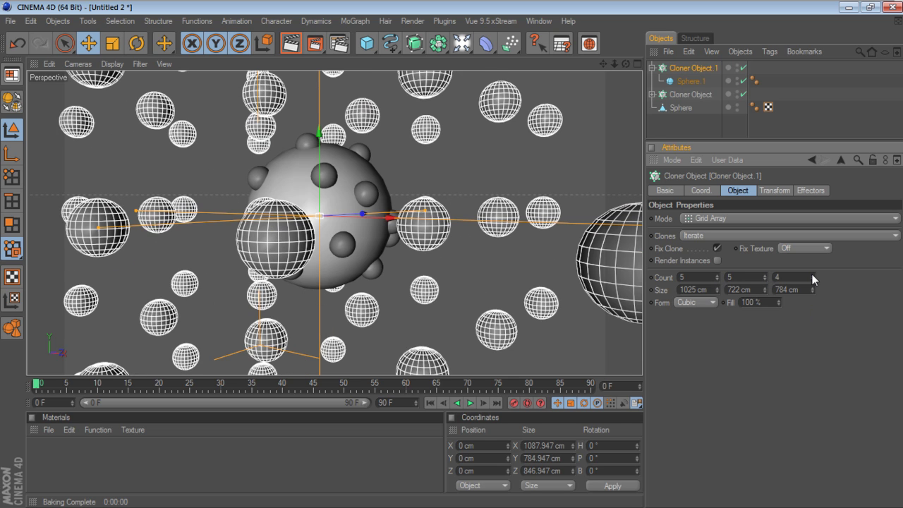
{"action": "left_click", "coordinate": [813, 275]}
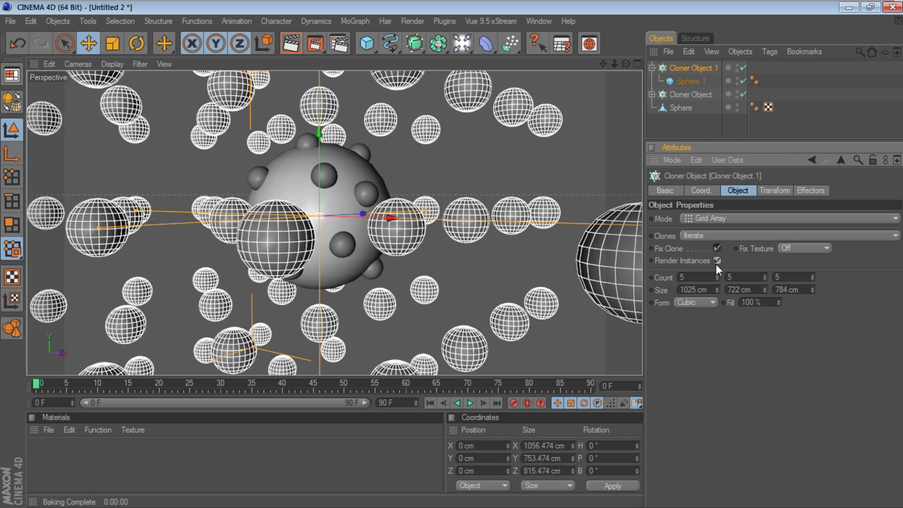
- Enable Render Instances for the cloner that covers the large sphere's surface
{"action": "left_click", "coordinate": [688, 95]}
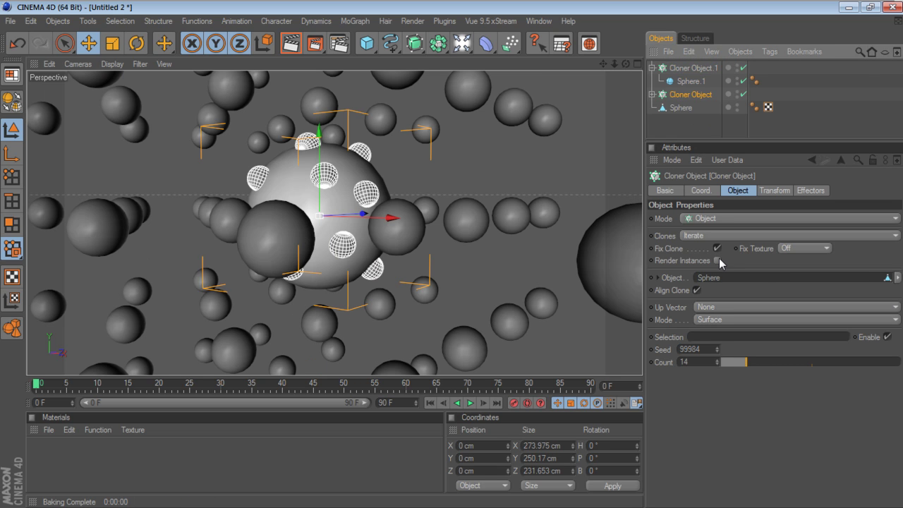
{"action": "left_click", "coordinate": [718, 260]}
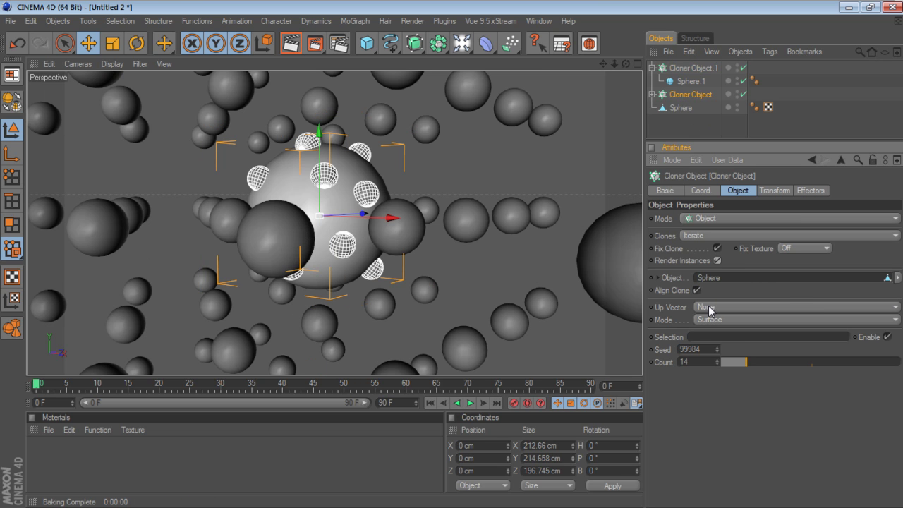
{"action": "left_click_drag", "start_coordinate": [717, 140], "coordinate": [717, 164]}
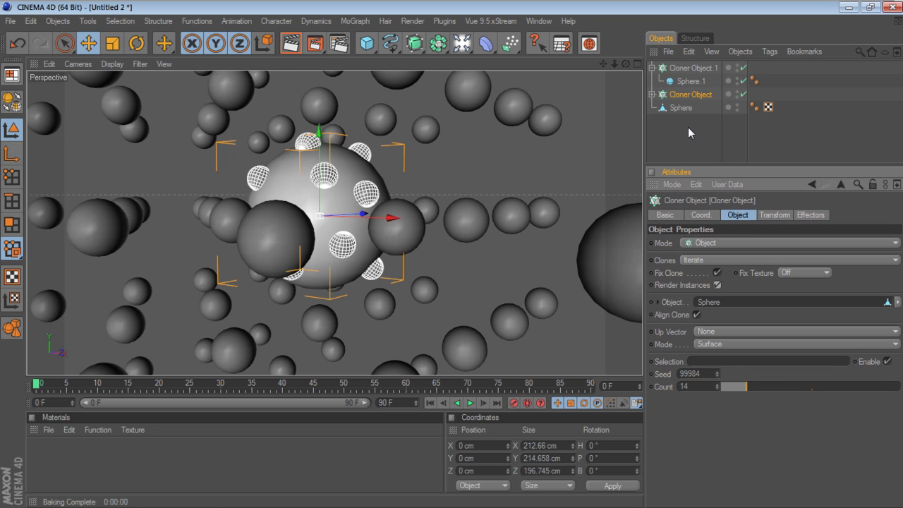
- Add a Random Effector to the grid array cloner
{"action": "left_click", "coordinate": [688, 68]}
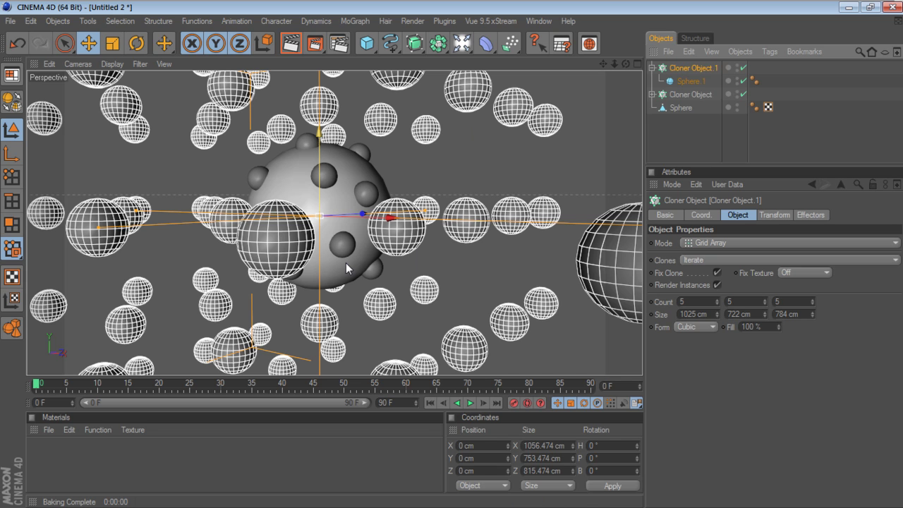
{"action": "left_click", "coordinate": [367, 24]}
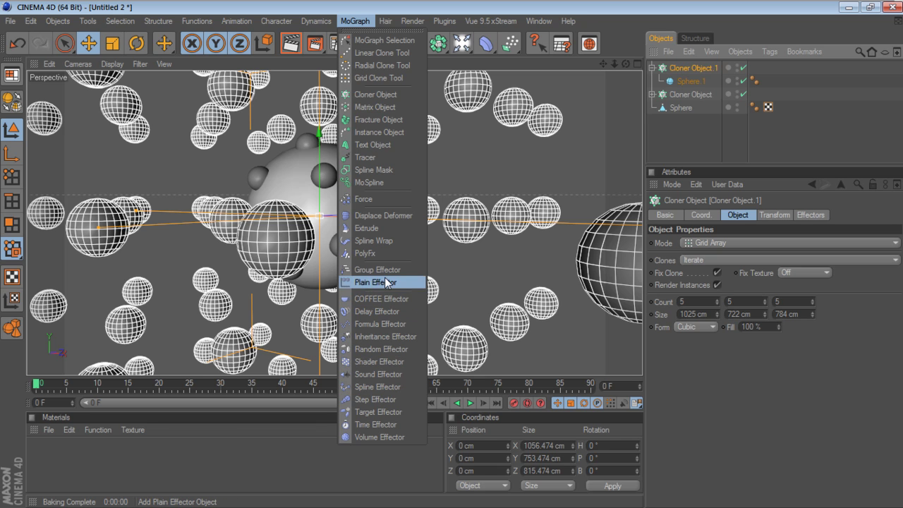
{"action": "left_click", "coordinate": [379, 352]}
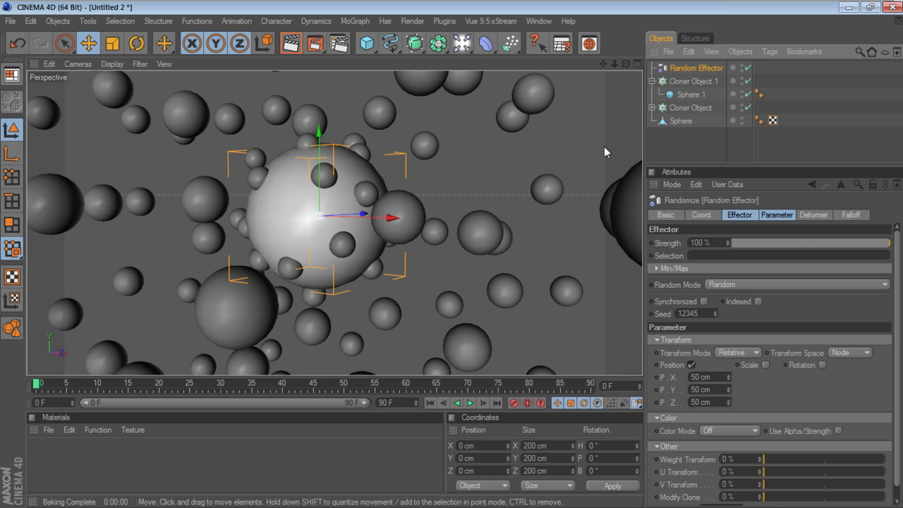
- Set the Random Effector's position variation to 104 cm in X, 60 cm in Y and 212 cm in Z
{"action": "left_click_drag", "start_coordinate": [626, 63], "coordinate": [633, 124]}
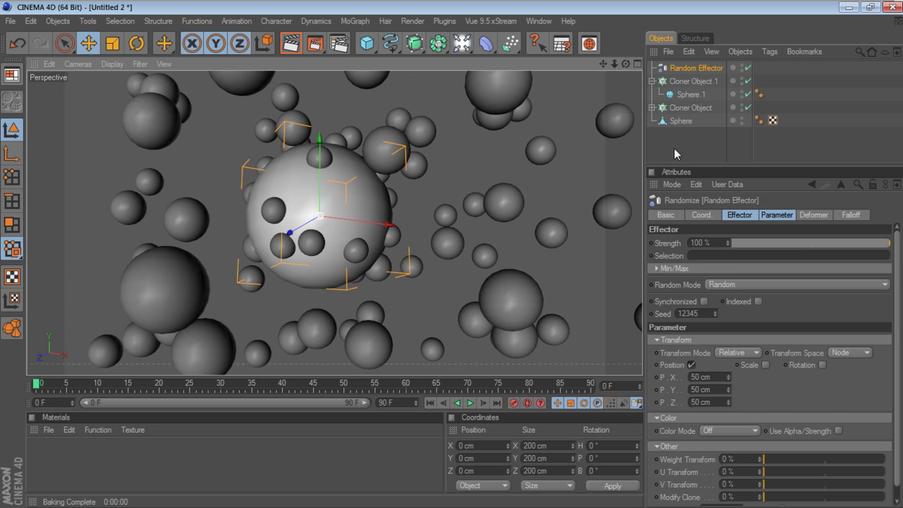
{"action": "left_click_drag", "start_coordinate": [714, 165], "coordinate": [713, 125]}
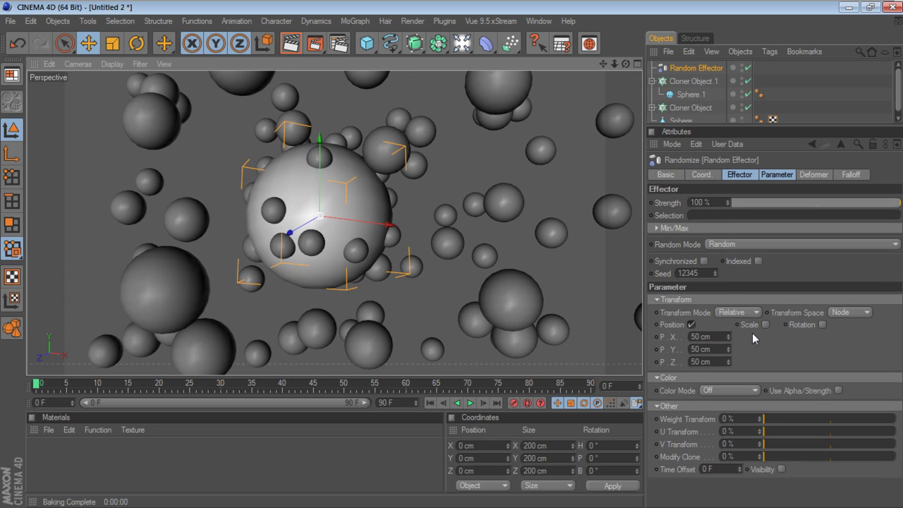
{"action": "mouse_move", "coordinate": [731, 351]}
{"action": "left_mouse_down"}
{"action": "mouse_move", "coordinate": [729, 334]}
{"action": "mouse_move", "coordinate": [738, 368]}
{"action": "left_mouse_up"}
{"action": "left_click", "coordinate": [729, 335]}
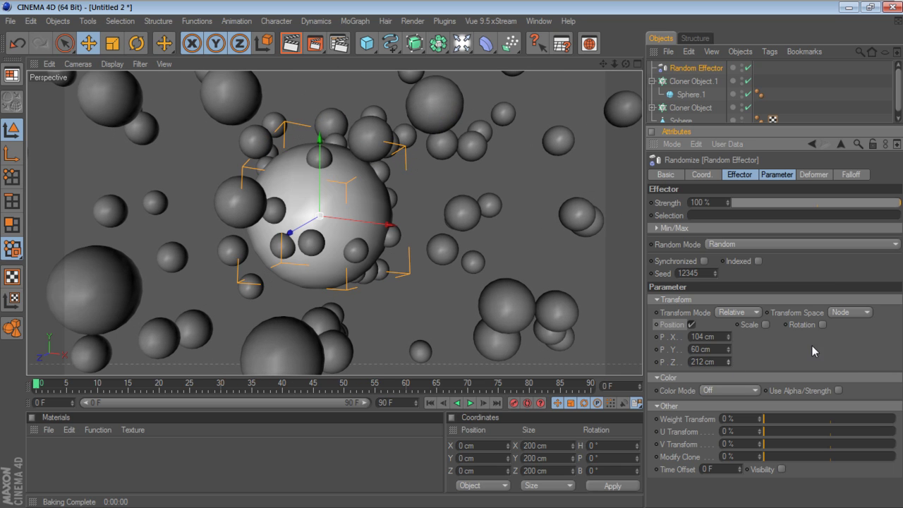
- Enable scale variation with Uniform Scale in the Random Effector and set the scale to -0.4
{"action": "left_click", "coordinate": [766, 324]}
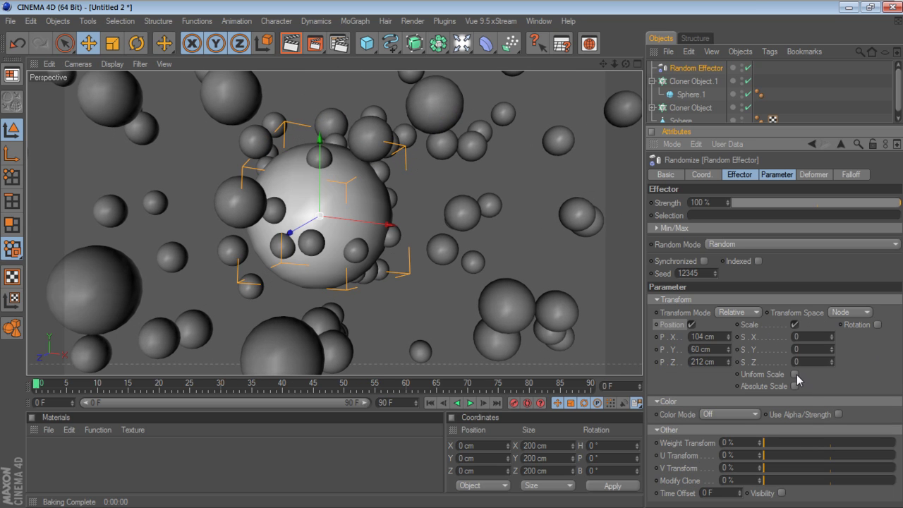
{"action": "left_click", "coordinate": [795, 374]}
{"action": "left_click_drag", "start_coordinate": [833, 336], "coordinate": [833, 370]}
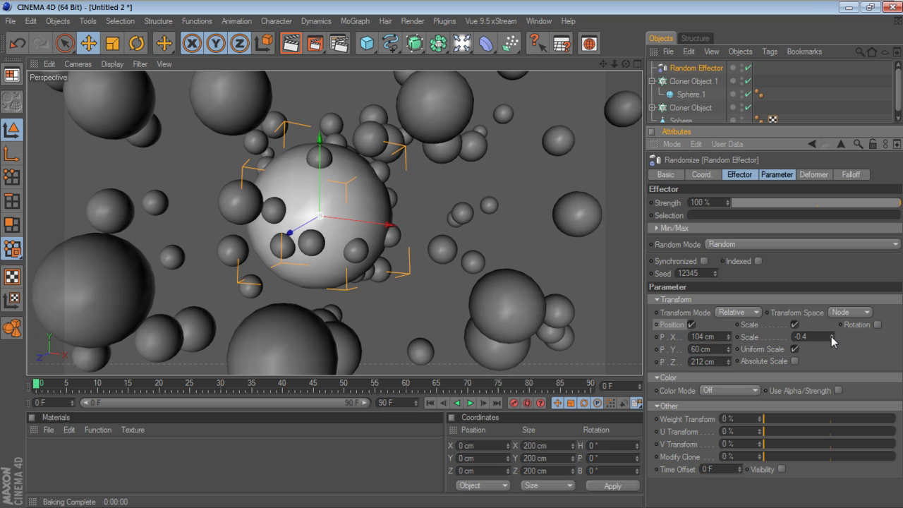
- Raise the grid array cloner's count to 6 in all three directions
{"action": "left_click_drag", "start_coordinate": [706, 127], "coordinate": [706, 167]}
{"action": "left_click", "coordinate": [691, 108]}
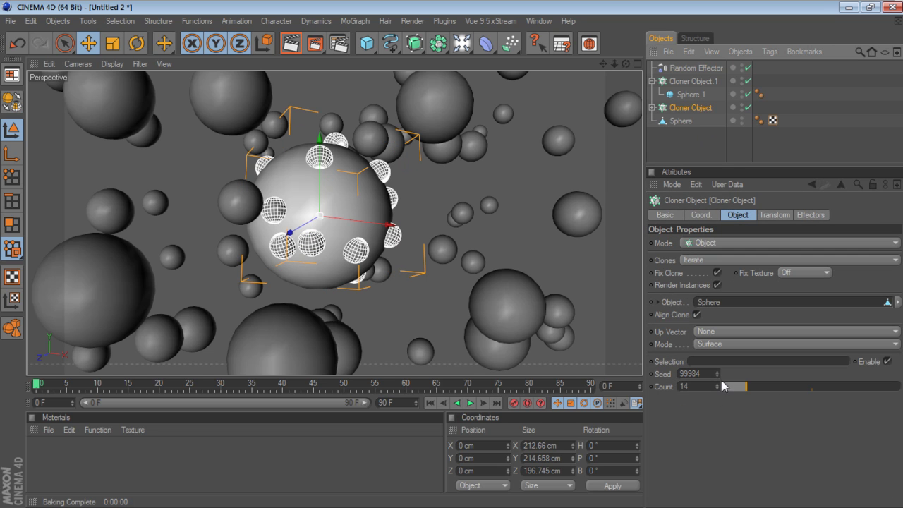
{"action": "left_click", "coordinate": [693, 82]}
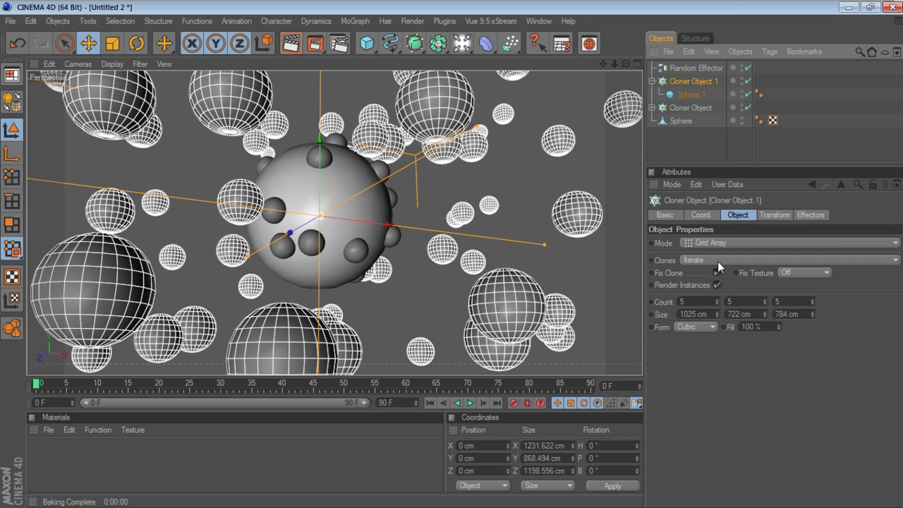
{"action": "left_click", "coordinate": [718, 300]}
{"action": "left_click", "coordinate": [765, 300]}
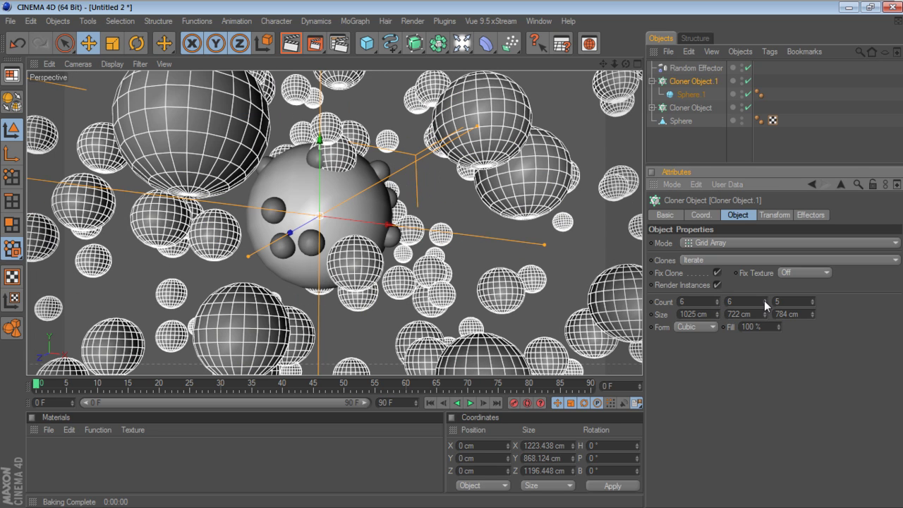
{"action": "left_click", "coordinate": [812, 300]}
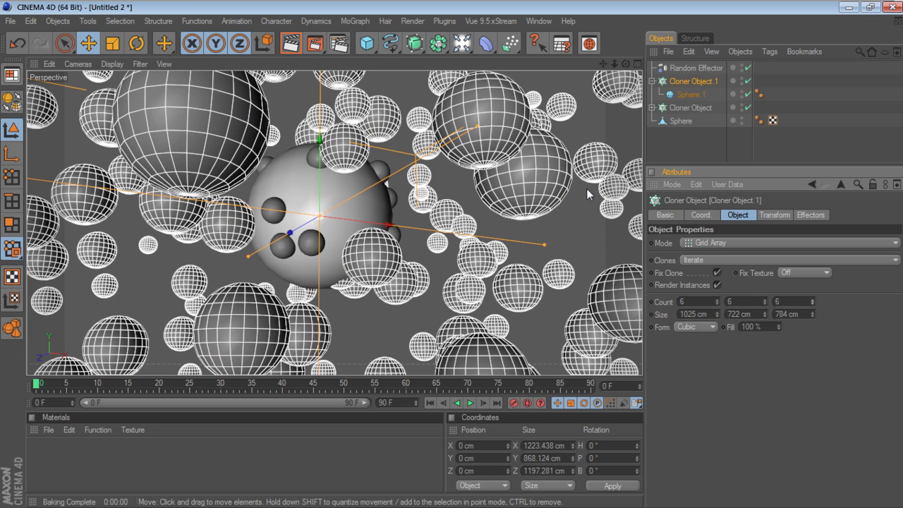
- Increase the grid array cloner's Y size to 853 cm
{"action": "left_click_drag", "start_coordinate": [615, 64], "coordinate": [644, 64]}
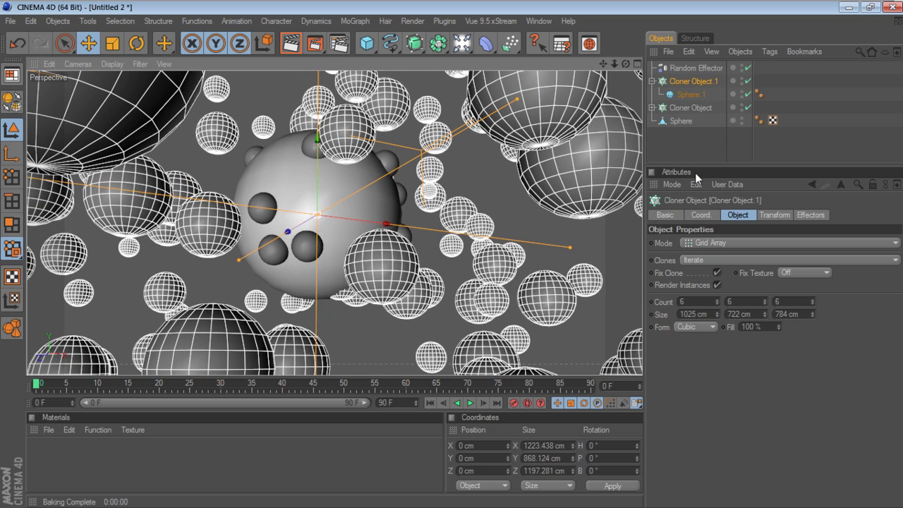
{"action": "left_click", "coordinate": [689, 108]}
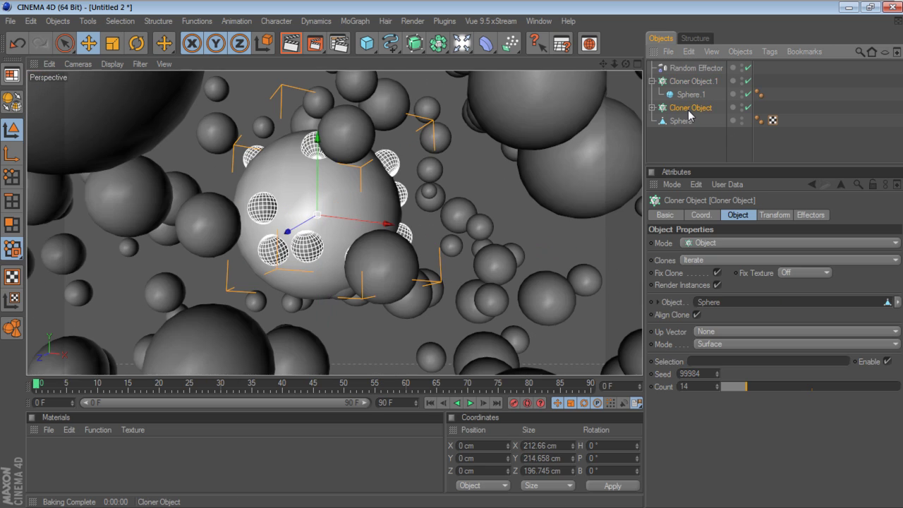
{"action": "left_click", "coordinate": [687, 86]}
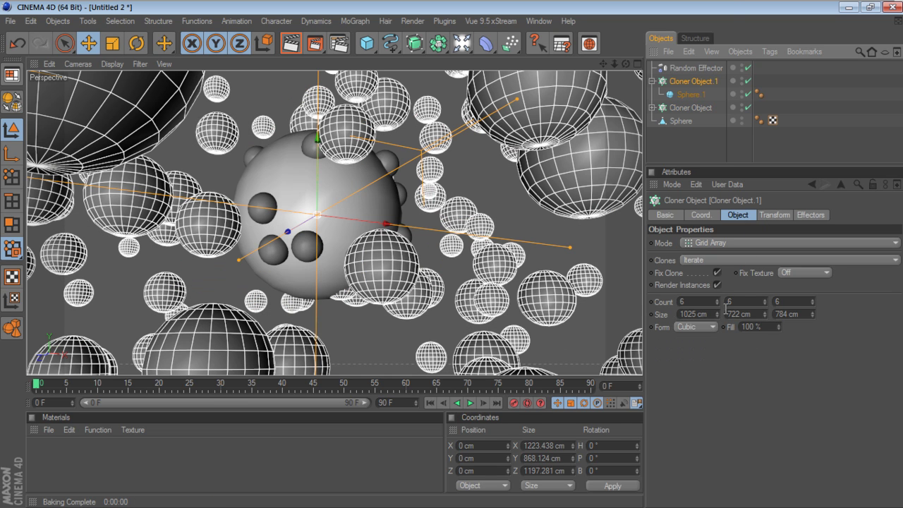
{"action": "left_click_drag", "start_coordinate": [765, 314], "coordinate": [814, 314]}
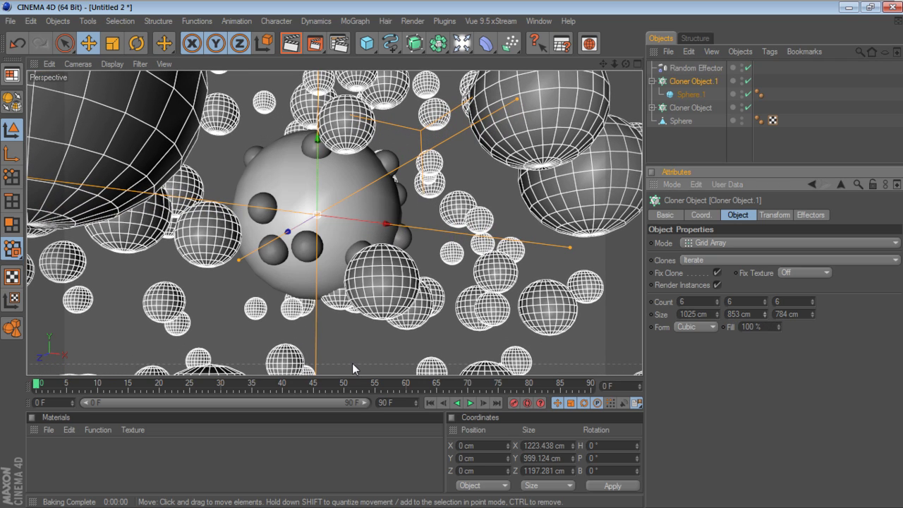
- Add a Sky object to the scene
{"action": "left_click", "coordinate": [692, 142]}
{"action": "left_click_drag", "start_coordinate": [462, 43], "coordinate": [667, 103]}
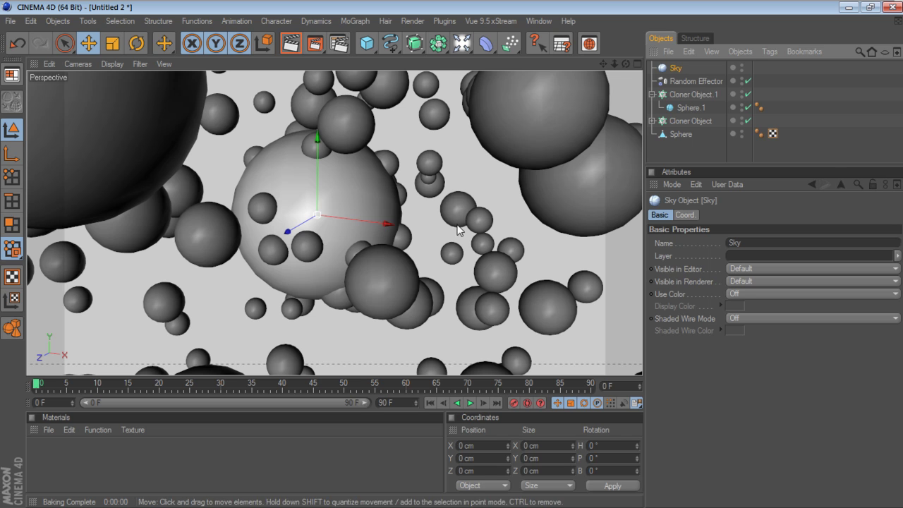
- Create a new material and assign a Fresnel shader as the texture of its Color channel
{"action": "left_click", "coordinate": [304, 449]}
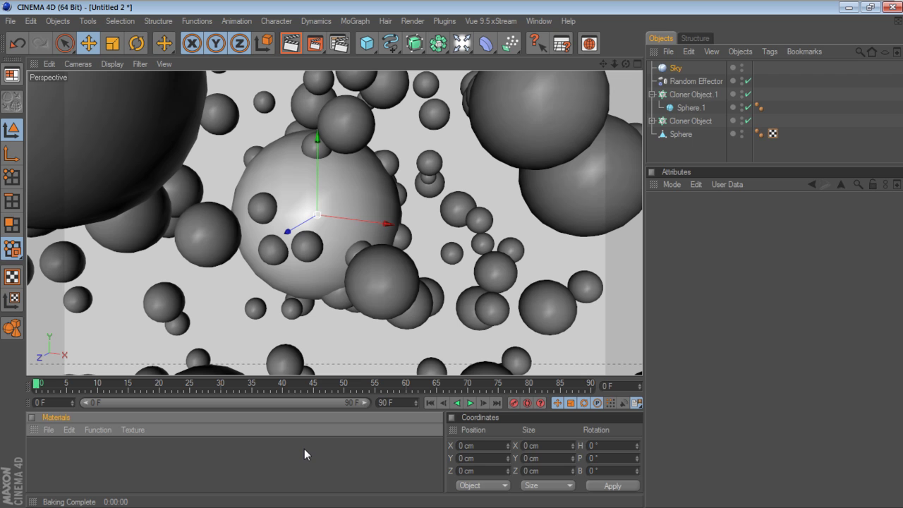
{"action": "double_click", "coordinate": [154, 464]}
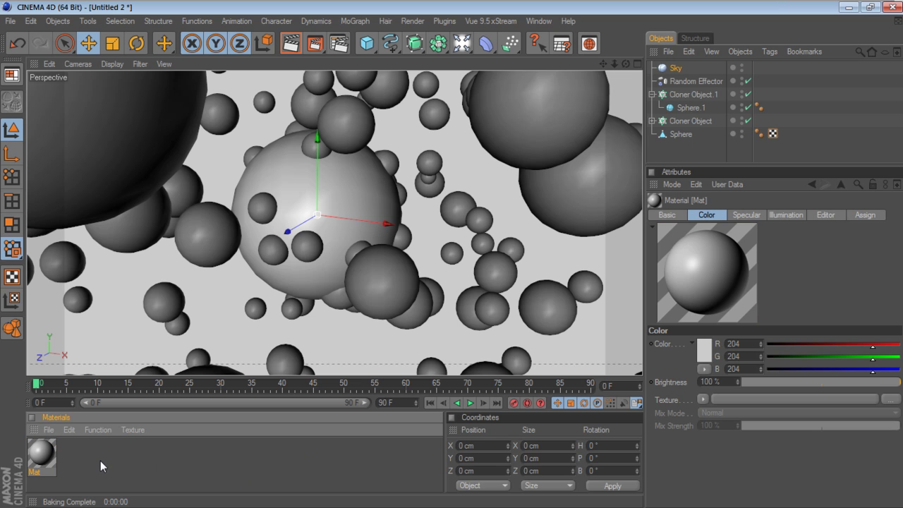
{"action": "double_click", "coordinate": [42, 453]}
{"action": "left_click", "coordinate": [239, 250]}
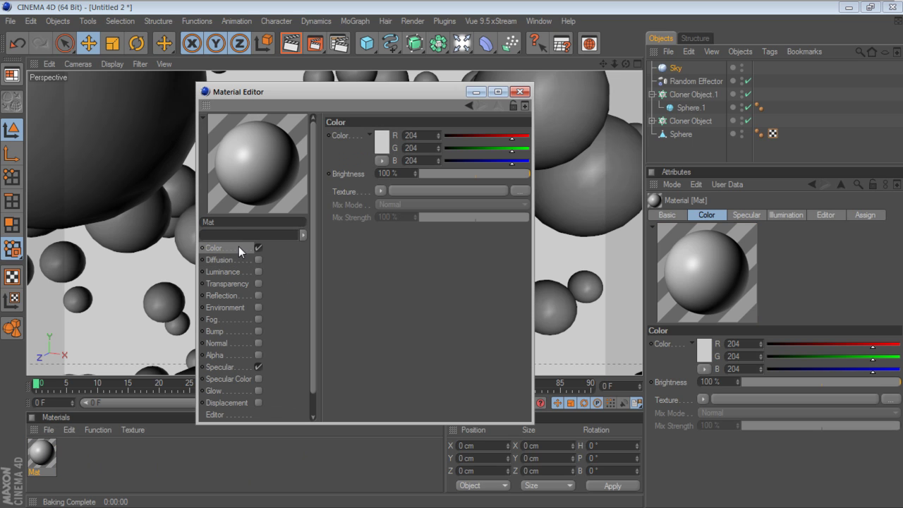
{"action": "left_click_drag", "start_coordinate": [333, 94], "coordinate": [426, 75]}
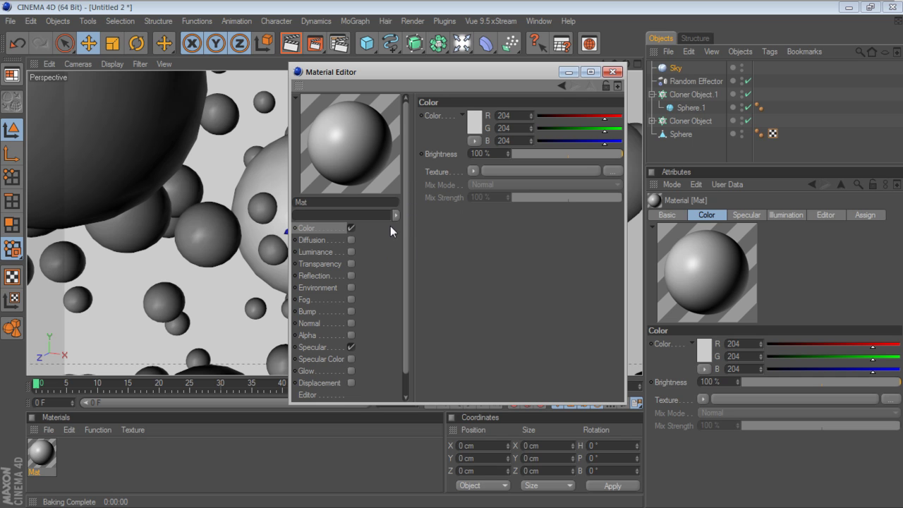
{"action": "left_click", "coordinate": [473, 172]}
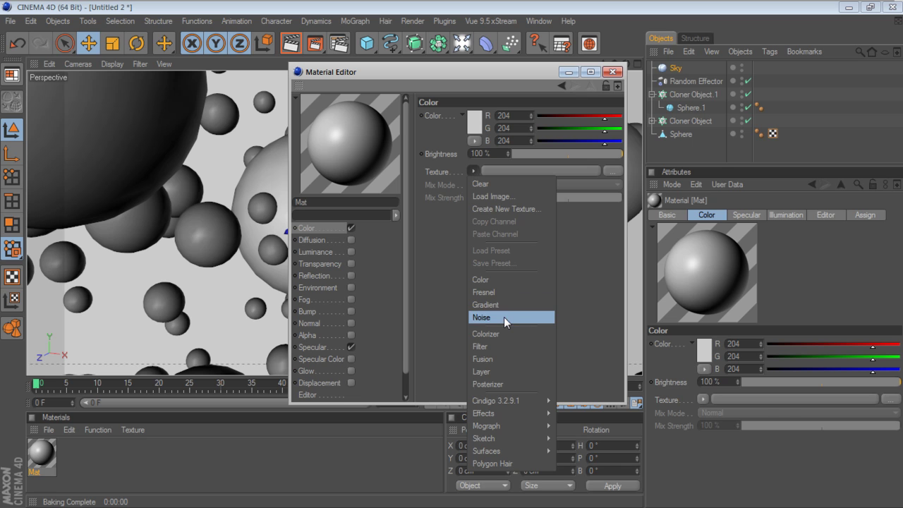
{"action": "left_click", "coordinate": [502, 292]}
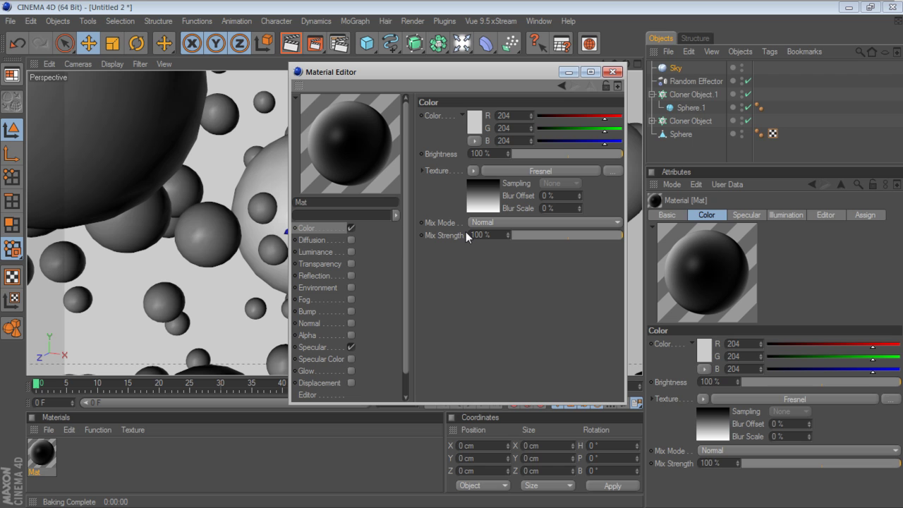
- Soften the Color channel's Fresnel gradient by changing its black end to dark grey (RGB 57) and its white end to light grey (RGB 208)
{"action": "left_click", "coordinate": [483, 200]}
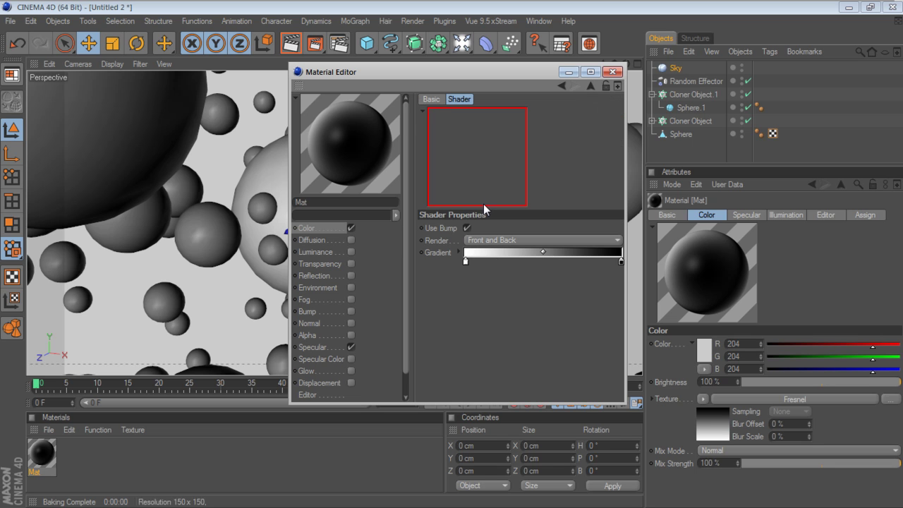
{"action": "double_click", "coordinate": [621, 262]}
{"action": "left_click", "coordinate": [550, 275]}
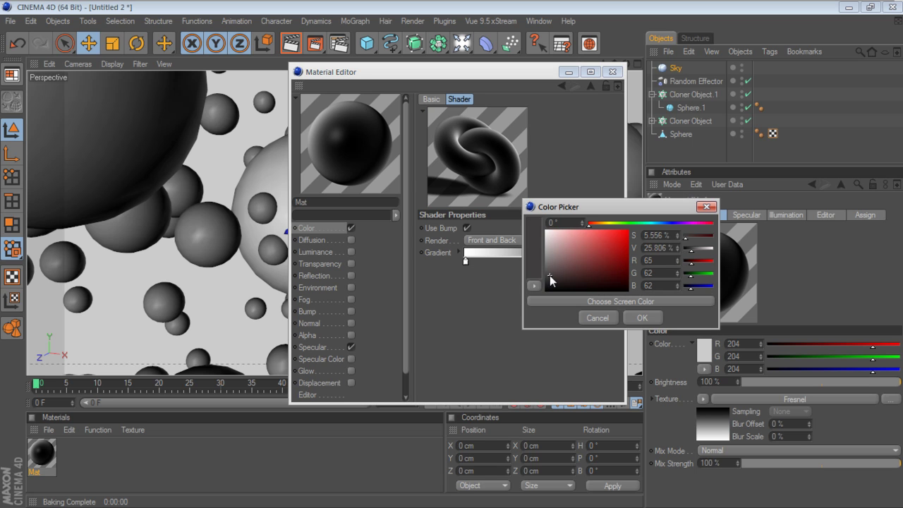
{"action": "left_click", "coordinate": [540, 286]}
{"action": "left_click", "coordinate": [638, 317]}
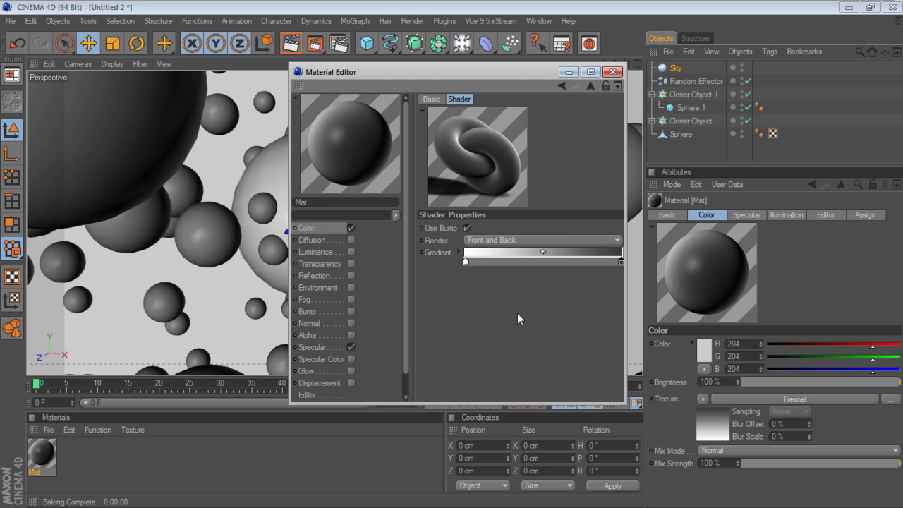
{"action": "double_click", "coordinate": [466, 261]}
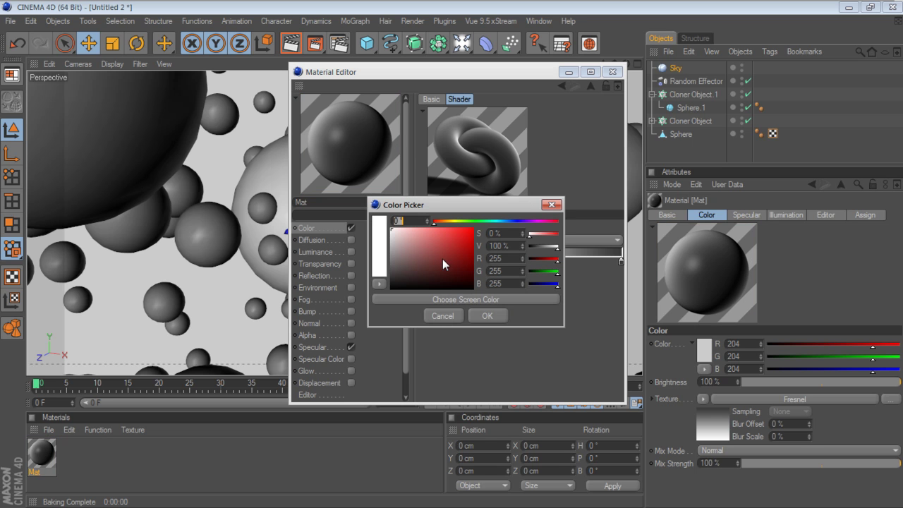
{"action": "left_click_drag", "start_coordinate": [382, 238], "coordinate": [379, 240]}
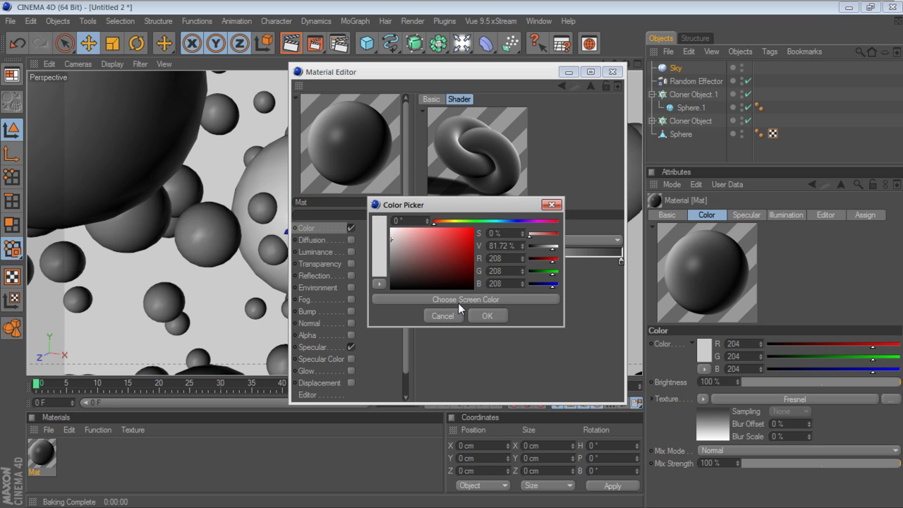
{"action": "left_click", "coordinate": [488, 315]}
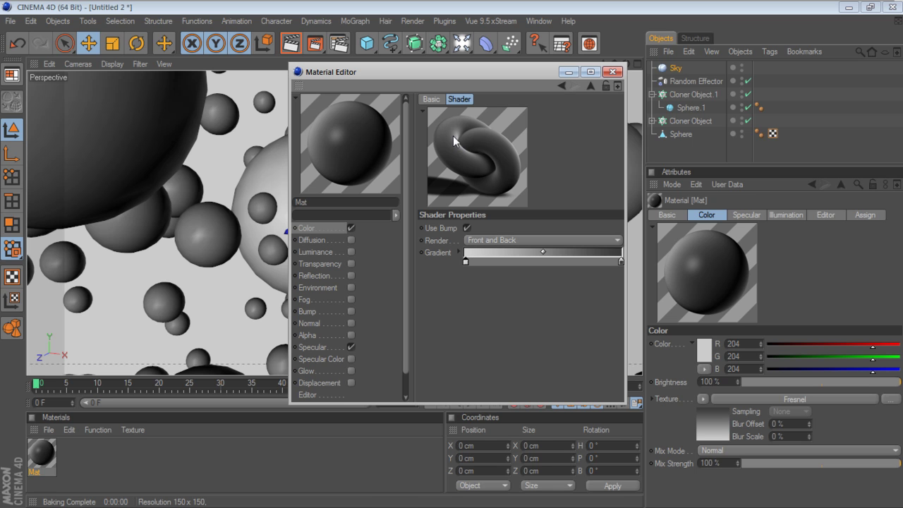
- Change the material preview shape to Knot, and enable the Reflection channel at 18% brightness
{"action": "right_click", "coordinate": [333, 127]}
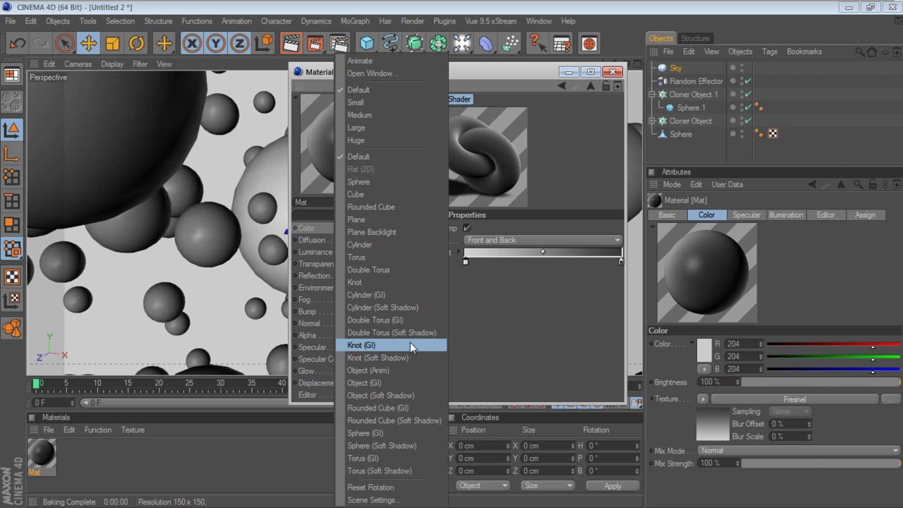
{"action": "left_click", "coordinate": [395, 283]}
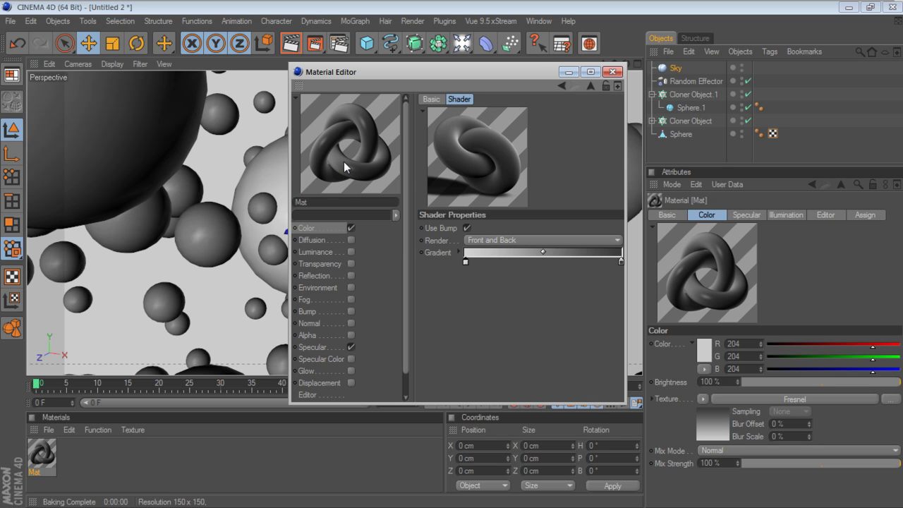
{"action": "left_click", "coordinate": [324, 275]}
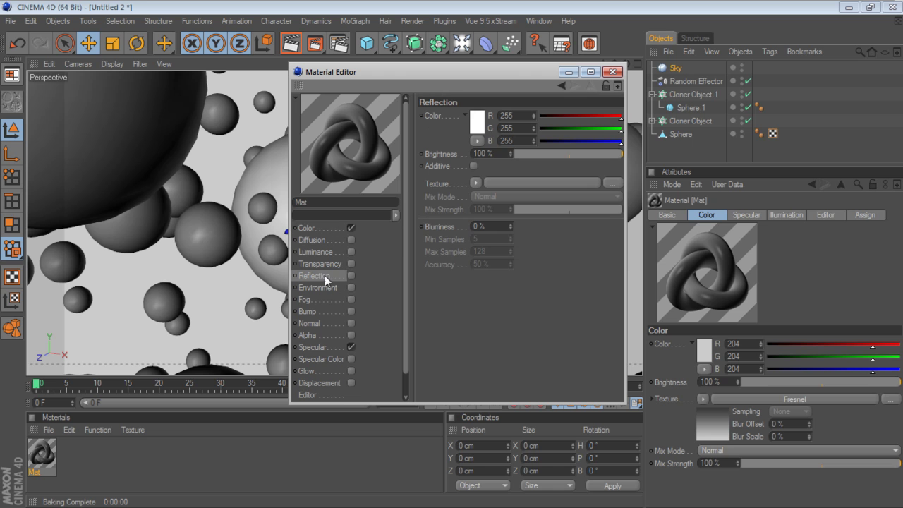
{"action": "left_click", "coordinate": [350, 276]}
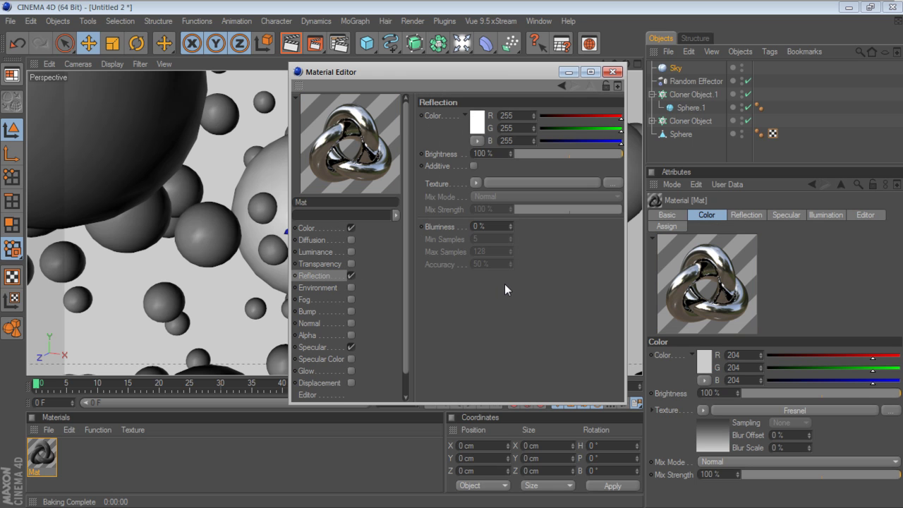
{"action": "left_click_drag", "start_coordinate": [556, 156], "coordinate": [532, 155]}
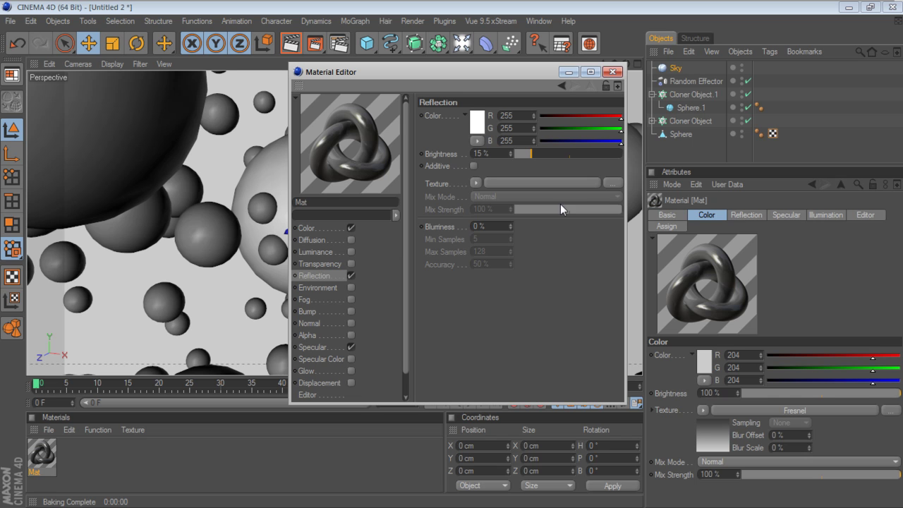
{"action": "left_click_drag", "start_coordinate": [532, 156], "coordinate": [535, 156]}
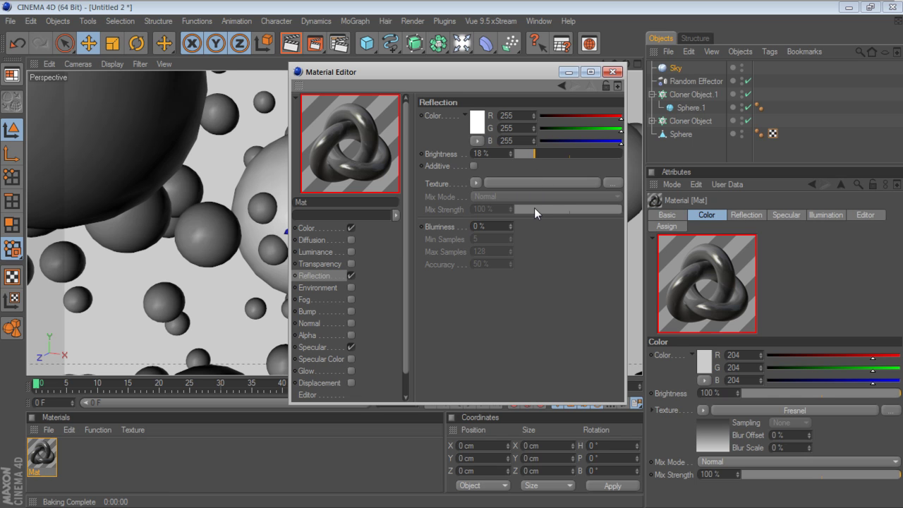
- Add a Fresnel texture to the Reflection channel with gradient ends of dark grey (RGB 60) and light grey (RGB 194)
{"action": "left_click", "coordinate": [477, 183]}
{"action": "left_click", "coordinate": [503, 302]}
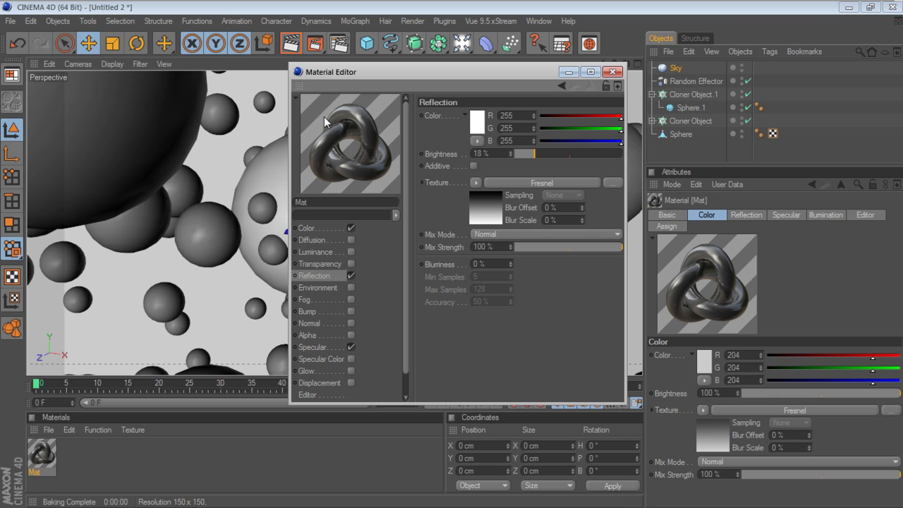
{"action": "left_click", "coordinate": [526, 183]}
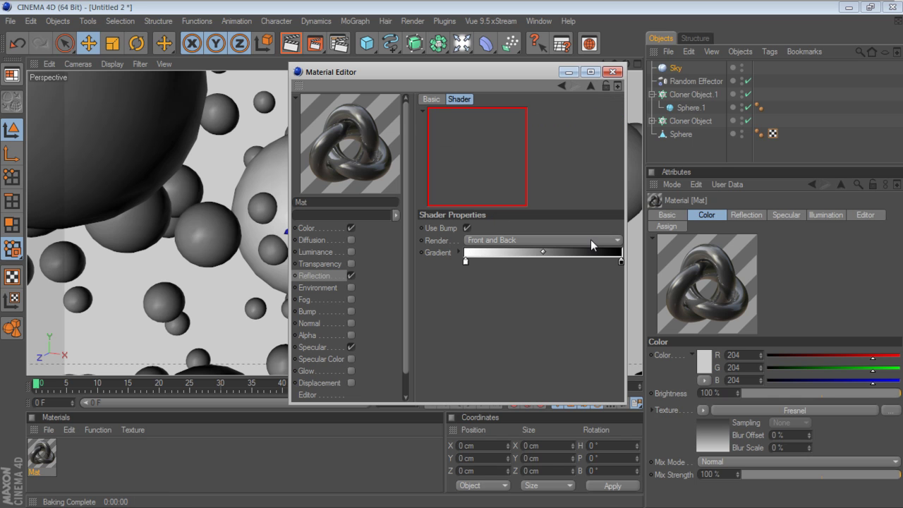
{"action": "double_click", "coordinate": [620, 262]}
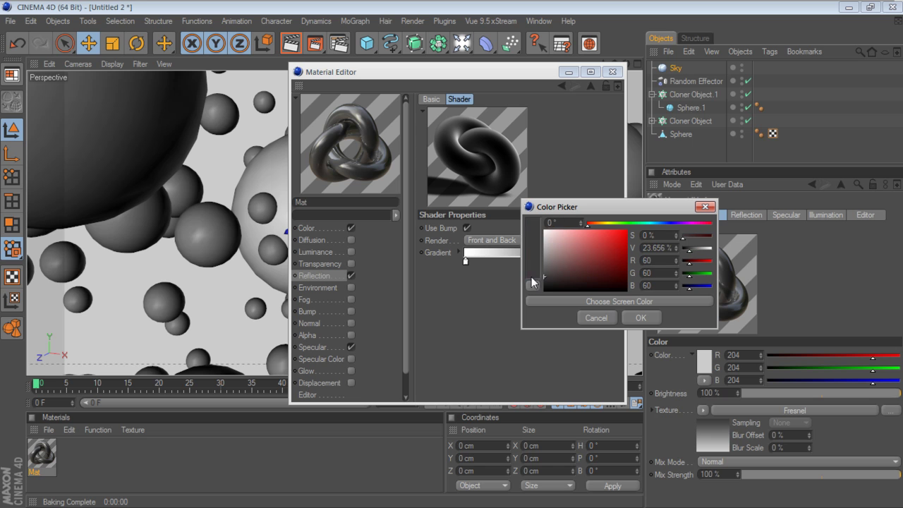
{"action": "left_click", "coordinate": [630, 318]}
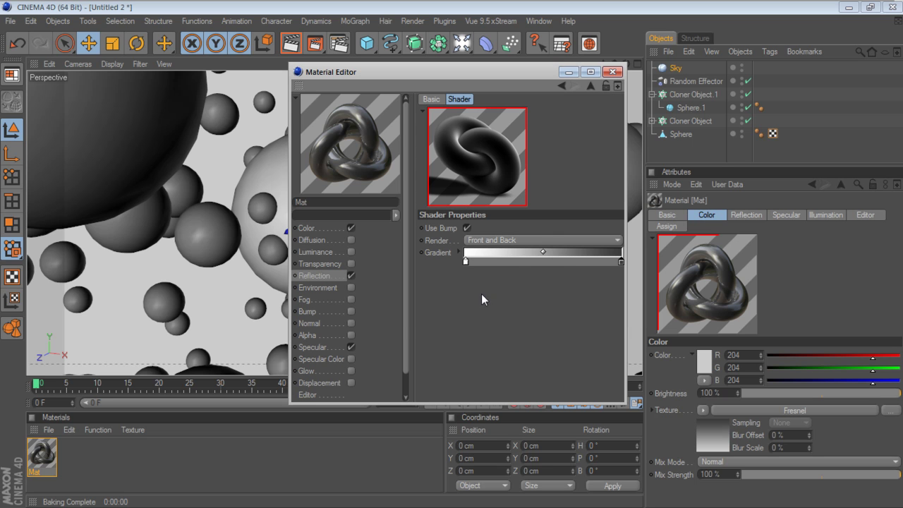
{"action": "double_click", "coordinate": [465, 261]}
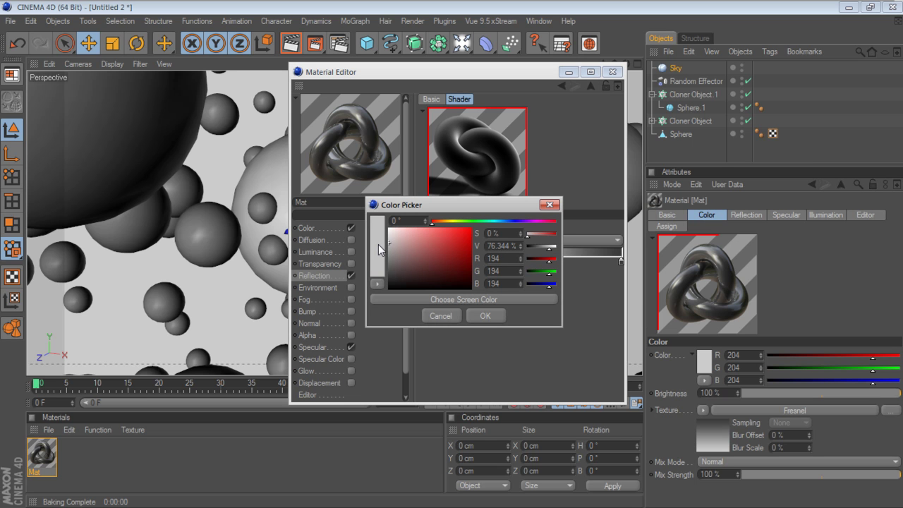
{"action": "left_click", "coordinate": [480, 316]}
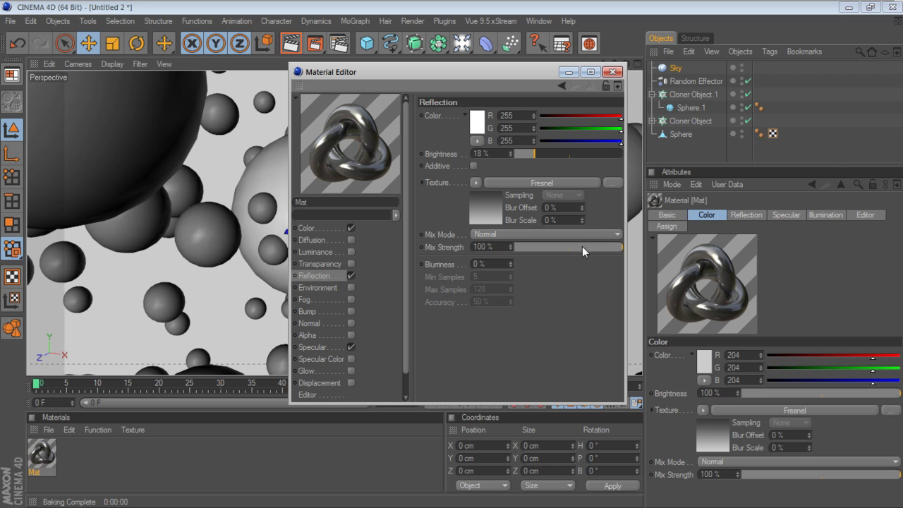
- Set the reflection texture's mix mode to Multiply at 100% strength and raise the reflection brightness, finishing the material edit
{"action": "left_click", "coordinate": [557, 235]}
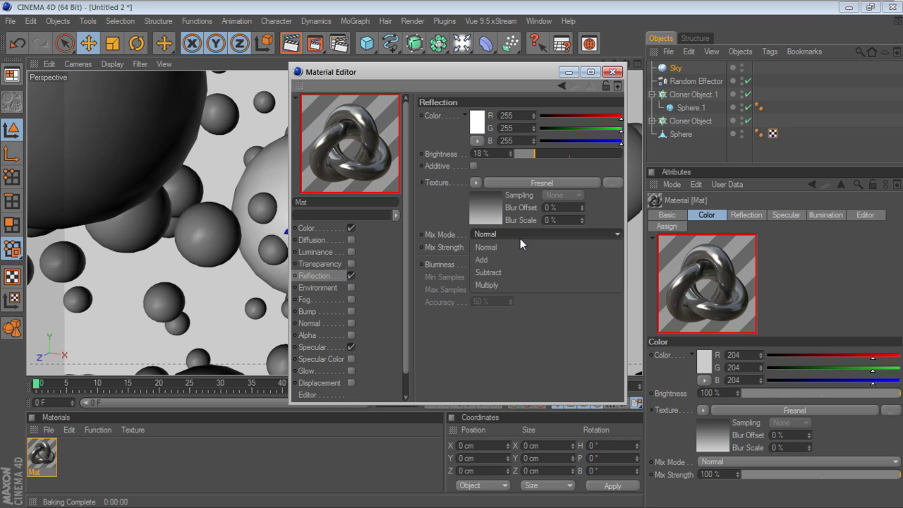
{"action": "left_click", "coordinate": [507, 285]}
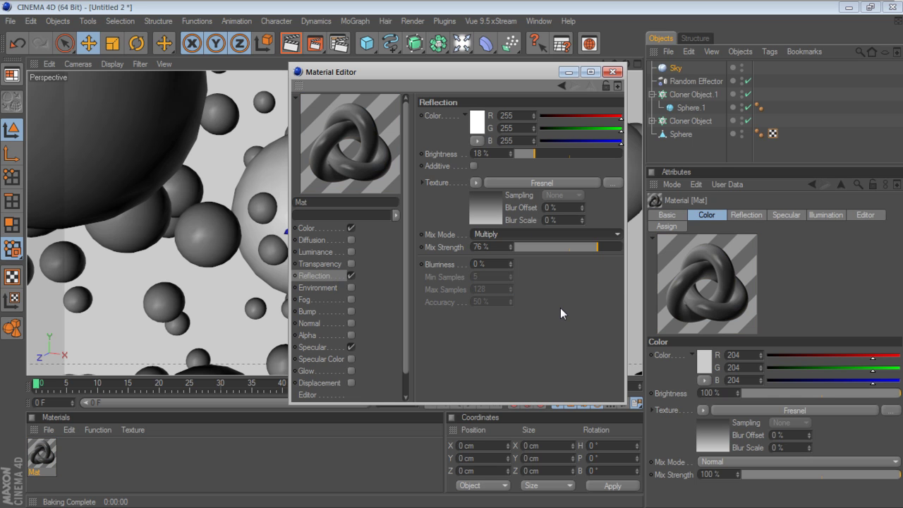
{"action": "left_click_drag", "start_coordinate": [597, 248], "coordinate": [637, 252]}
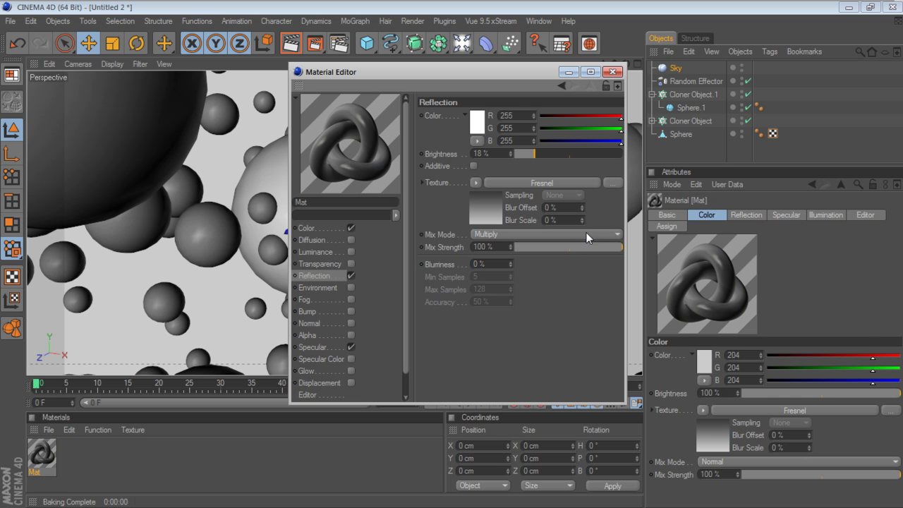
{"action": "left_click_drag", "start_coordinate": [534, 157], "coordinate": [553, 160]}
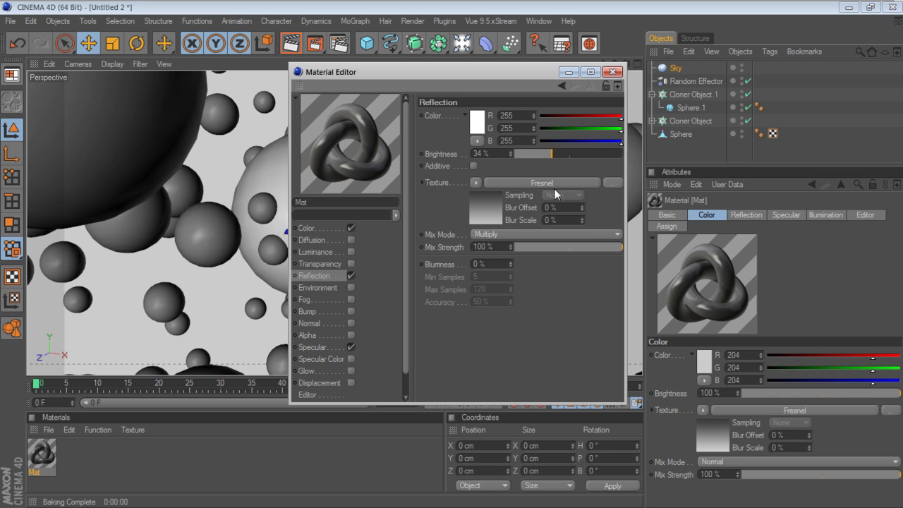
{"action": "left_click_drag", "start_coordinate": [552, 156], "coordinate": [564, 156]}
{"action": "left_click", "coordinate": [612, 71]}
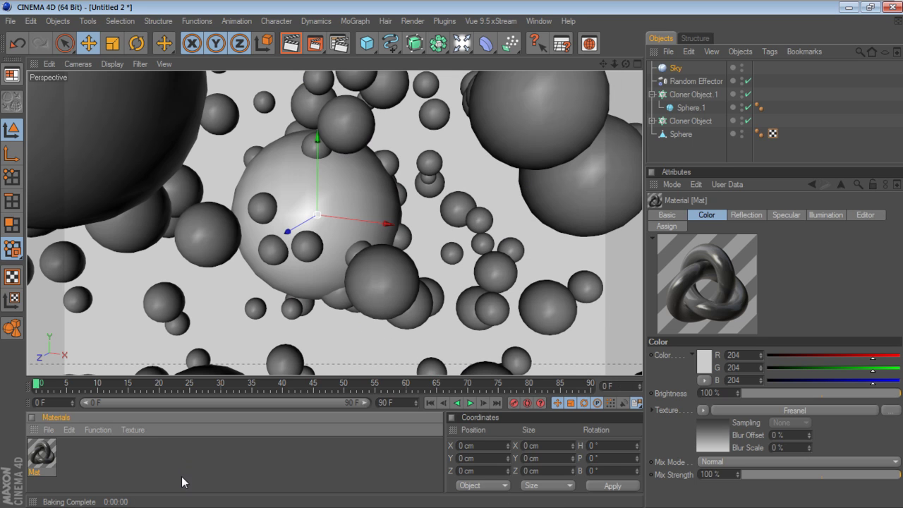
- Apply the material to the cloner of small surface spheres and to the large central Sphere
{"action": "left_click", "coordinate": [652, 95]}
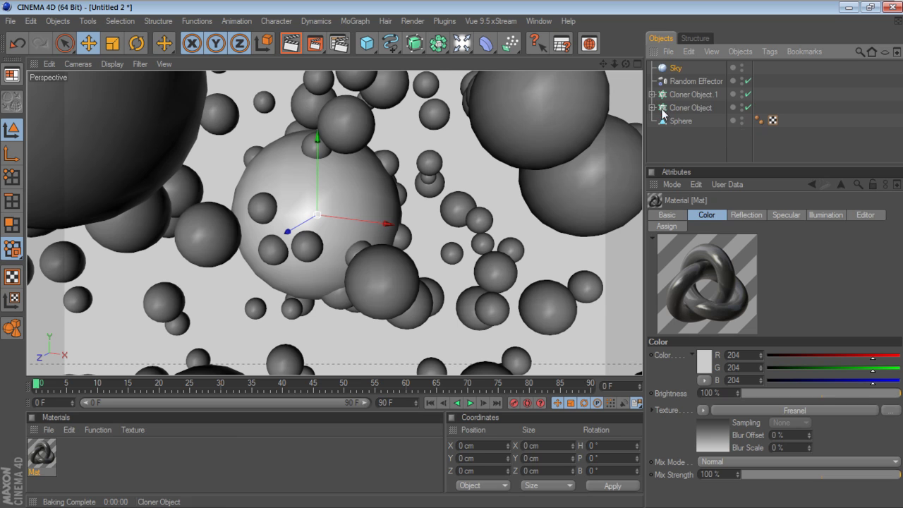
{"action": "left_click", "coordinate": [689, 94]}
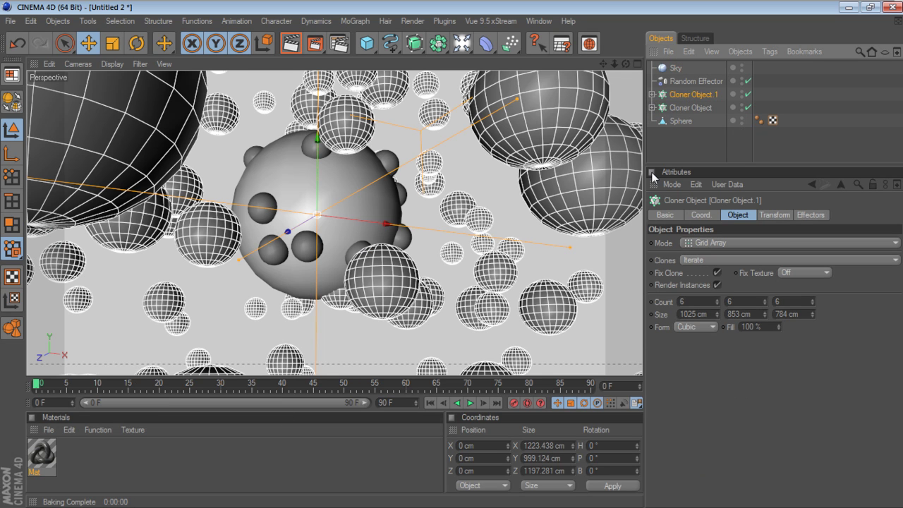
{"action": "left_click", "coordinate": [689, 109]}
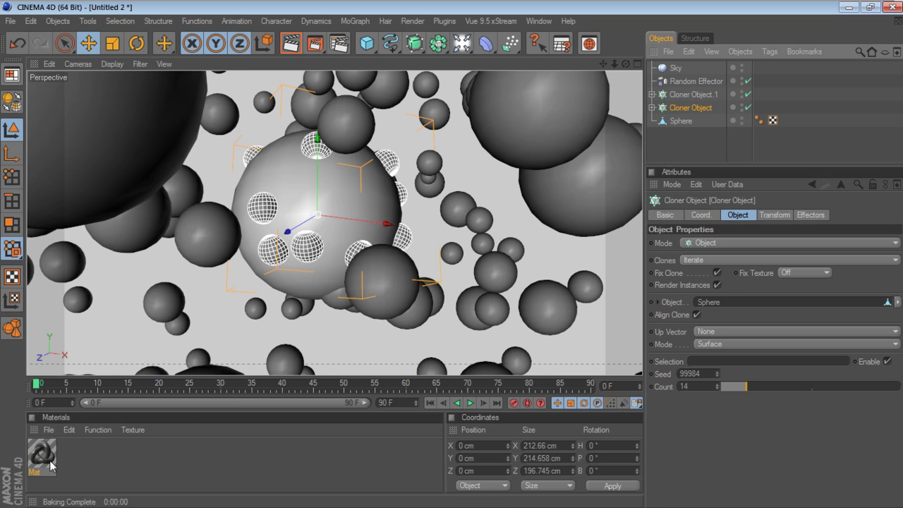
{"action": "left_click_drag", "start_coordinate": [43, 458], "coordinate": [701, 115]}
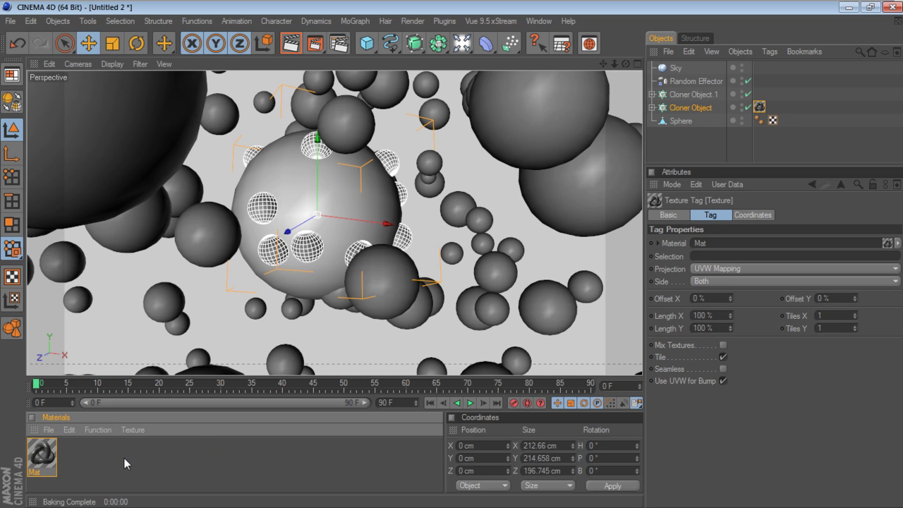
{"action": "left_click_drag", "start_coordinate": [40, 464], "coordinate": [679, 122]}
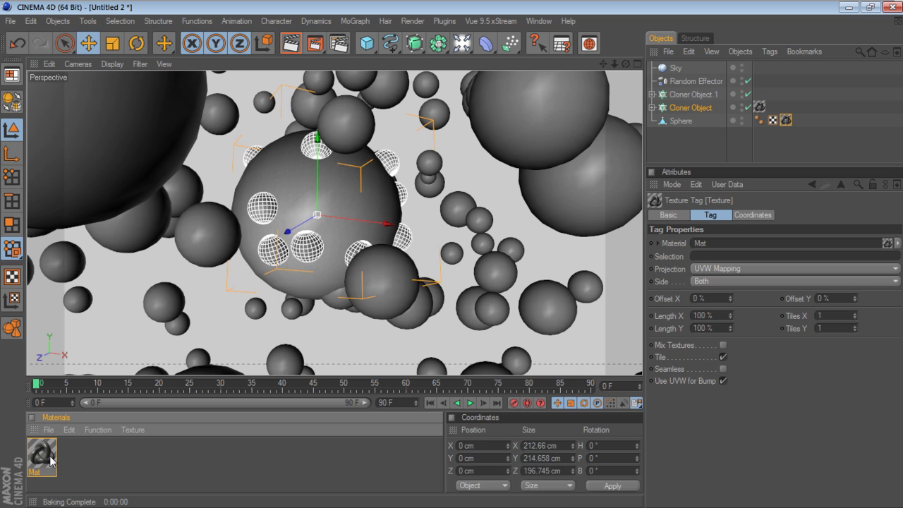
- Duplicate the material and set the dark end of the copy's Color channel Fresnel gradient to RGB 32
{"action": "left_click_drag", "start_coordinate": [43, 459], "coordinate": [74, 459], "text": "ctrl"}
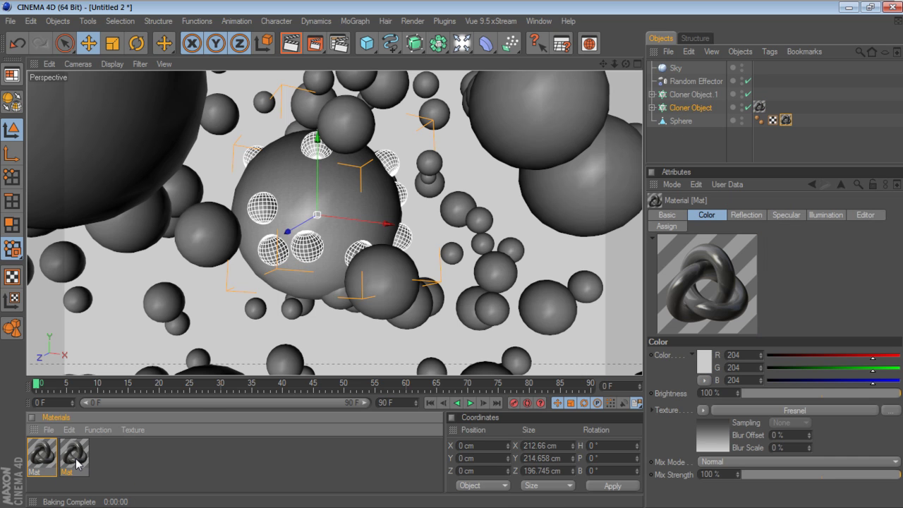
{"action": "double_click", "coordinate": [77, 462]}
{"action": "left_click", "coordinate": [230, 252]}
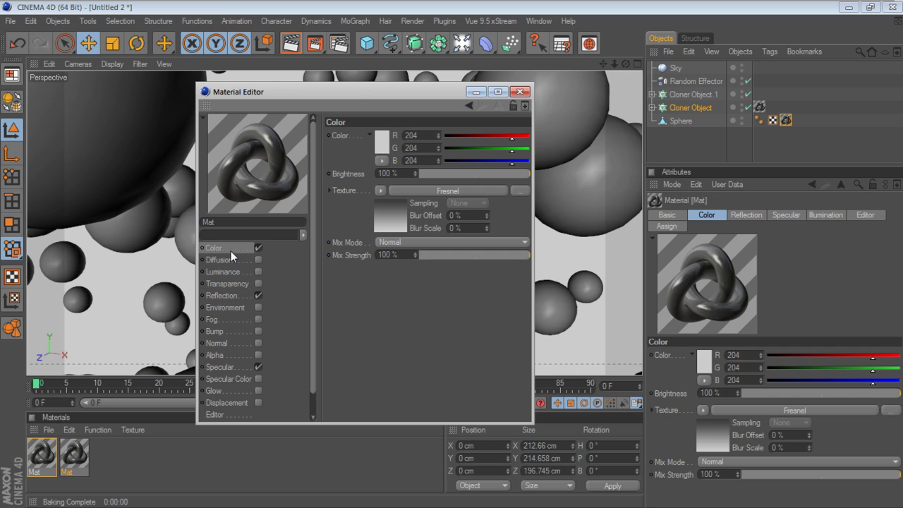
{"action": "left_click", "coordinate": [441, 186]}
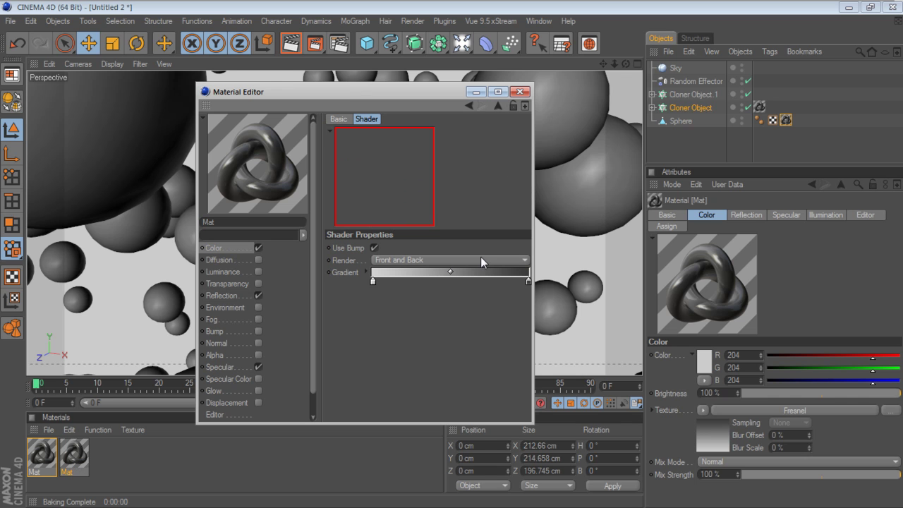
{"action": "double_click", "coordinate": [529, 282]}
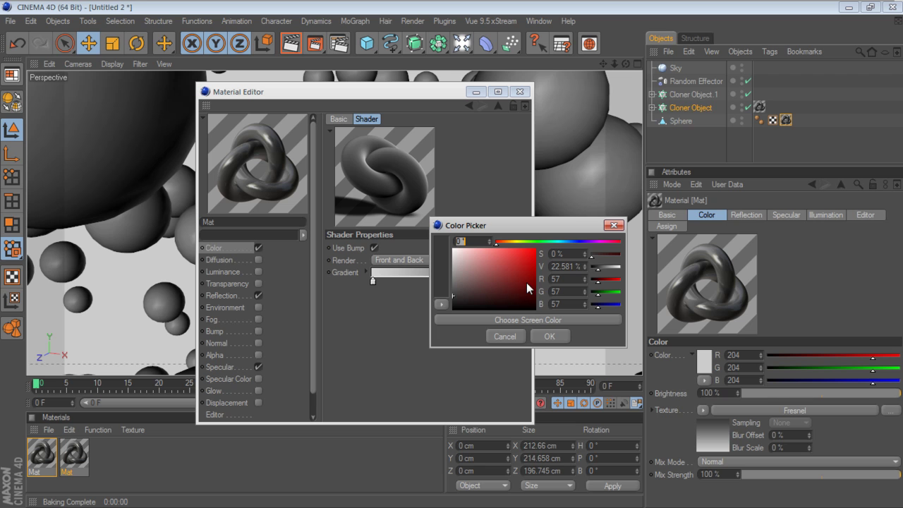
{"action": "left_click_drag", "start_coordinate": [521, 218], "coordinate": [471, 215]}
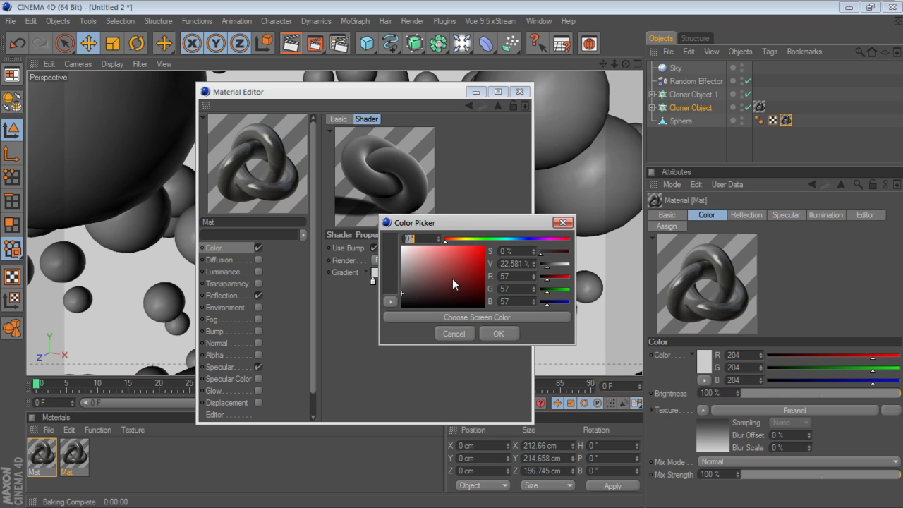
{"action": "left_click_drag", "start_coordinate": [405, 299], "coordinate": [403, 299]}
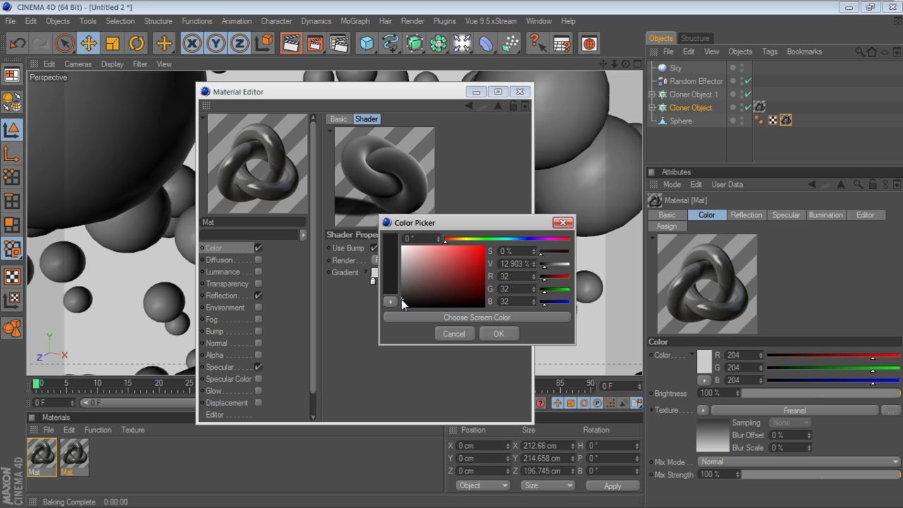
{"action": "left_click", "coordinate": [489, 336]}
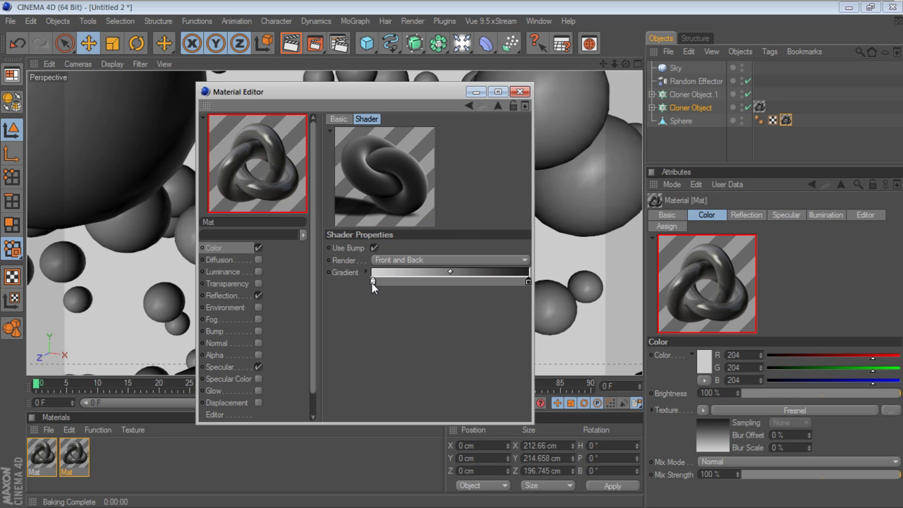
- Set the light end of the copied material's Color channel Fresnel gradient to grey RGB 150
{"action": "double_click", "coordinate": [373, 282]}
{"action": "left_click_drag", "start_coordinate": [297, 261], "coordinate": [285, 273]}
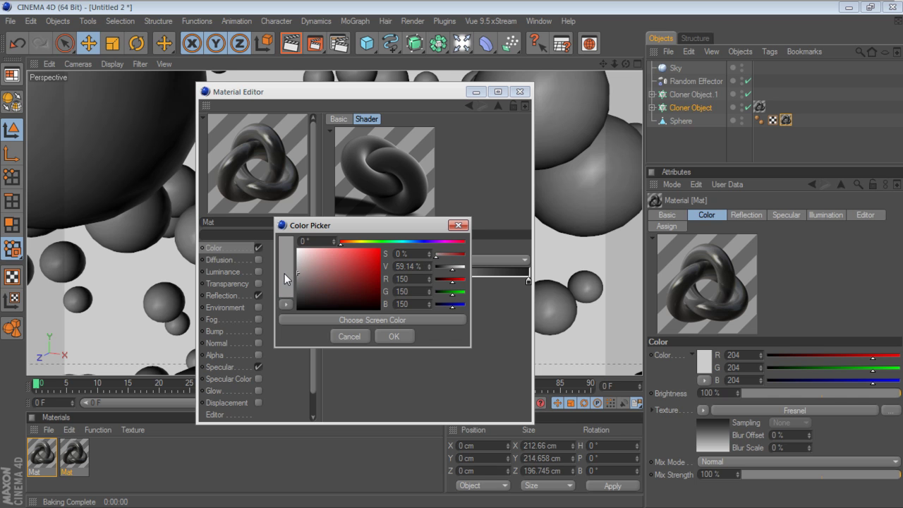
{"action": "left_click", "coordinate": [401, 341]}
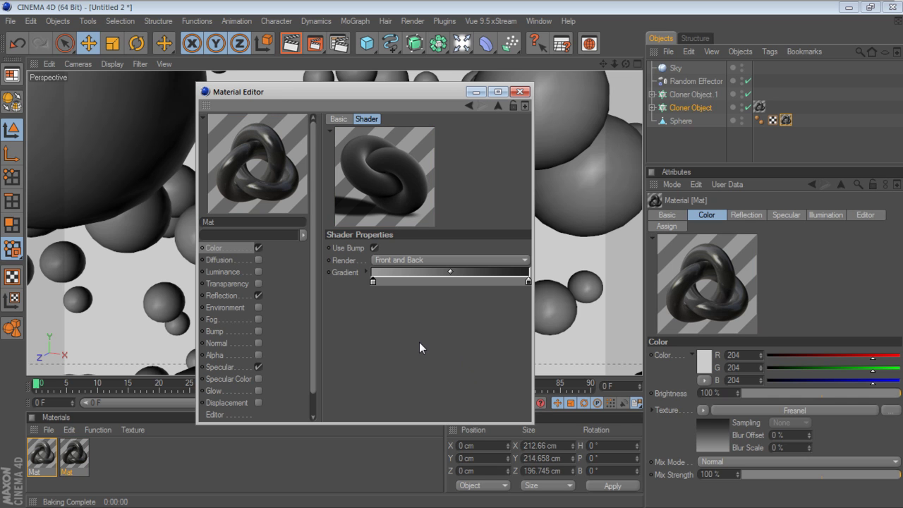
- In the copy's Reflection Fresnel gradient, set the dark end to RGB 35 and the light end to RGB 224, finishing the material edit
{"action": "left_click", "coordinate": [250, 297]}
{"action": "mouse_move", "coordinate": [470, 177]}
{"action": "left_mouse_down"}
{"action": "mouse_move", "coordinate": [460, 175]}
{"action": "mouse_move", "coordinate": [484, 174]}
{"action": "left_mouse_up"}
{"action": "left_click", "coordinate": [401, 232]}
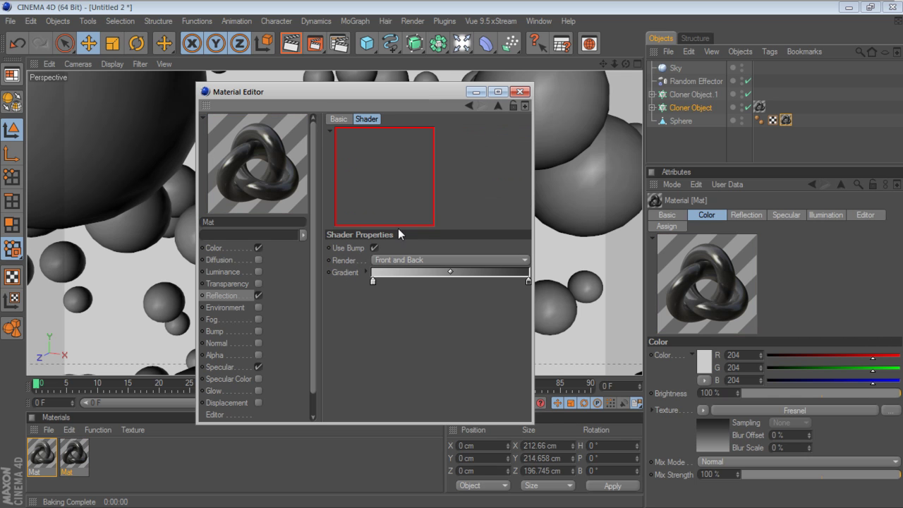
{"action": "double_click", "coordinate": [528, 281]}
{"action": "left_click_drag", "start_coordinate": [484, 295], "coordinate": [449, 304]}
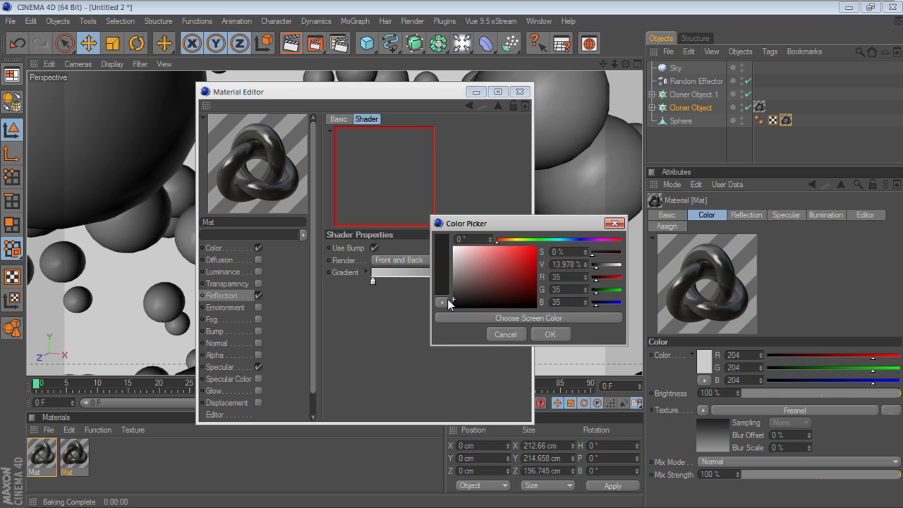
{"action": "left_click", "coordinate": [551, 337]}
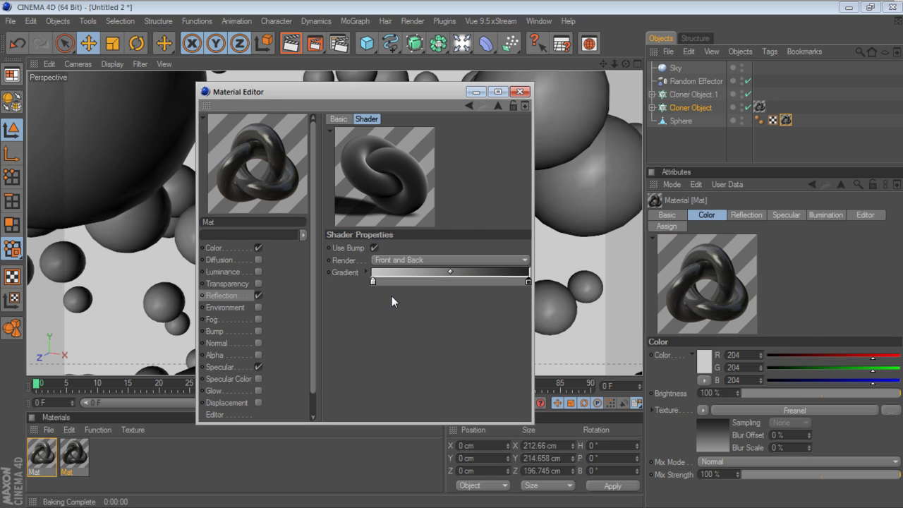
{"action": "double_click", "coordinate": [374, 282]}
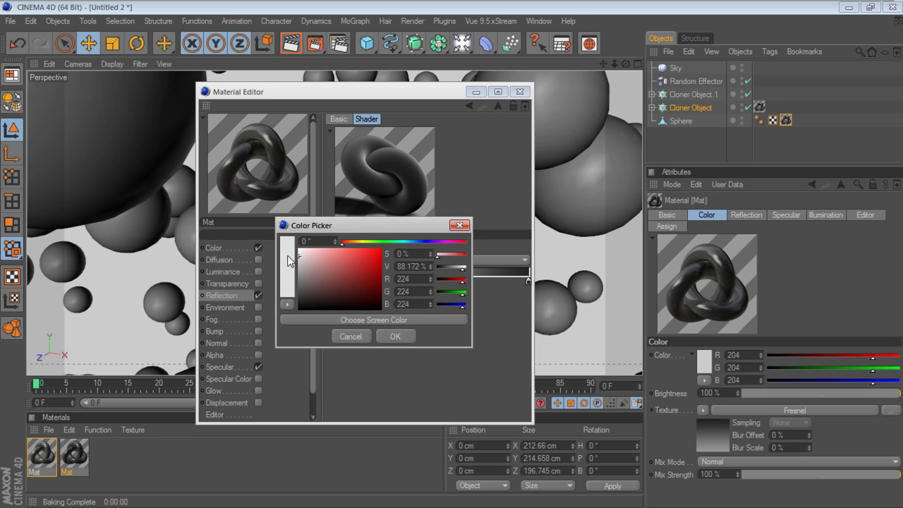
{"action": "left_click", "coordinate": [385, 336]}
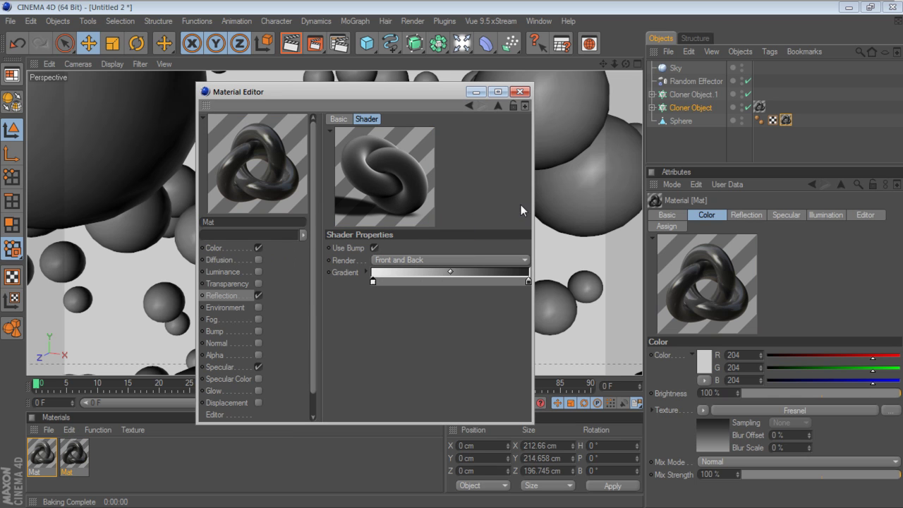
{"action": "left_click", "coordinate": [520, 91]}
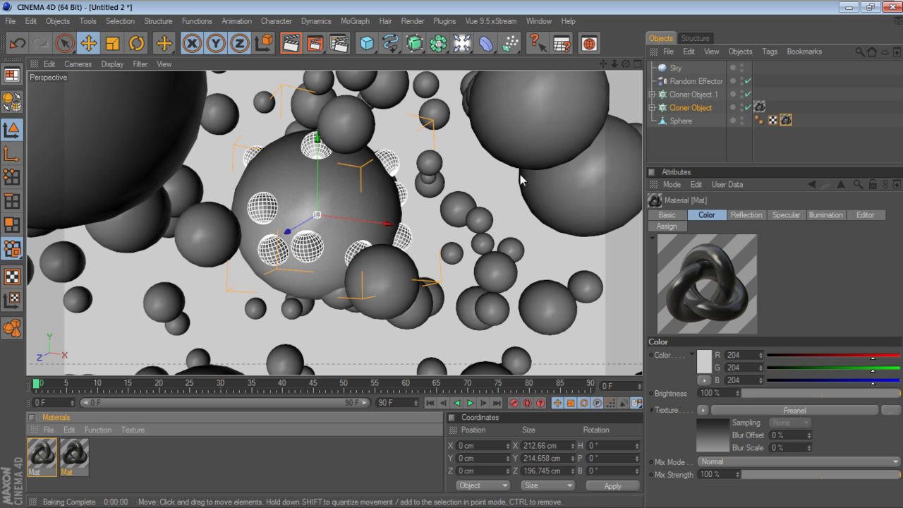
- Apply the darker copied material to Cloner Object.1, the cloner of the scattered surrounding spheres
{"action": "left_click", "coordinate": [690, 100]}
{"action": "mouse_move", "coordinate": [691, 100]}
{"action": "left_mouse_down"}
{"action": "mouse_move", "coordinate": [702, 113]}
{"action": "mouse_move", "coordinate": [700, 95]}
{"action": "left_mouse_up"}
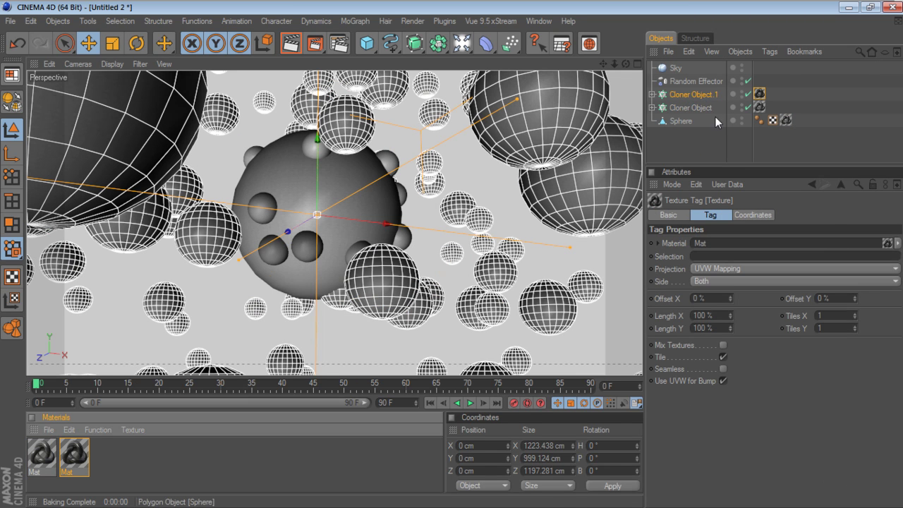
{"action": "left_click", "coordinate": [738, 161]}
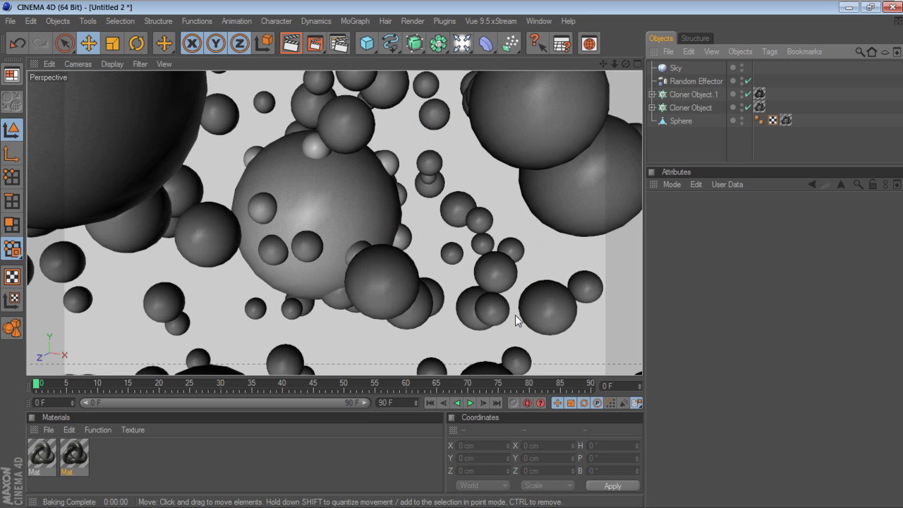
- Create a new material and name it ref
{"action": "double_click", "coordinate": [157, 463]}
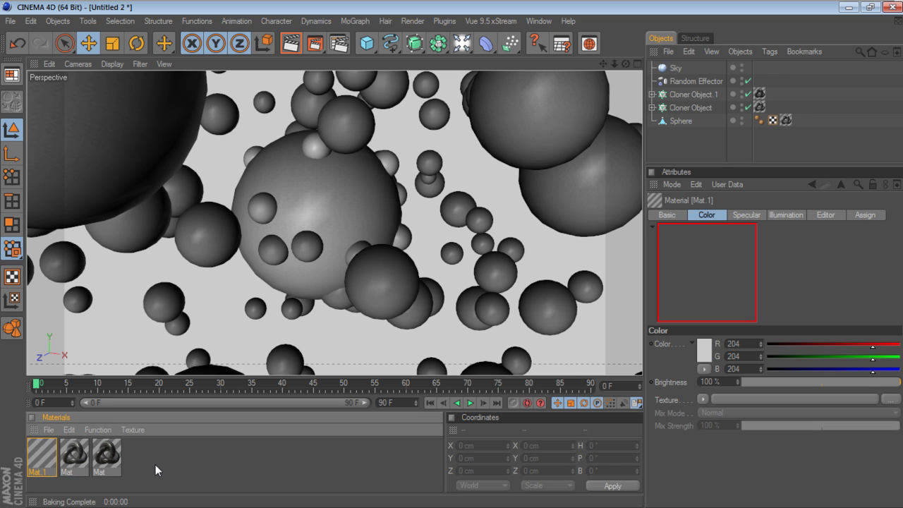
{"action": "double_click", "coordinate": [39, 472]}
{"action": "type", "text": "ref"}
{"action": "key", "text": "Return"}
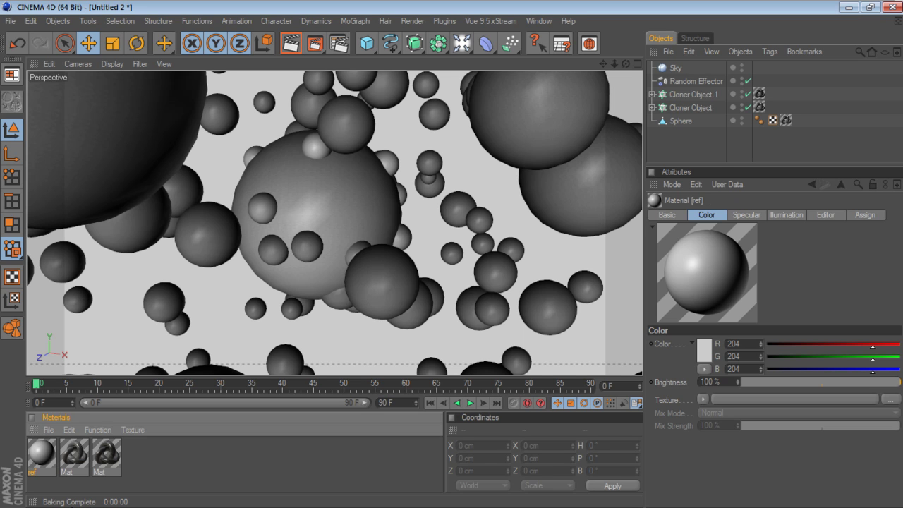
{"action": "left_click", "coordinate": [158, 464]}
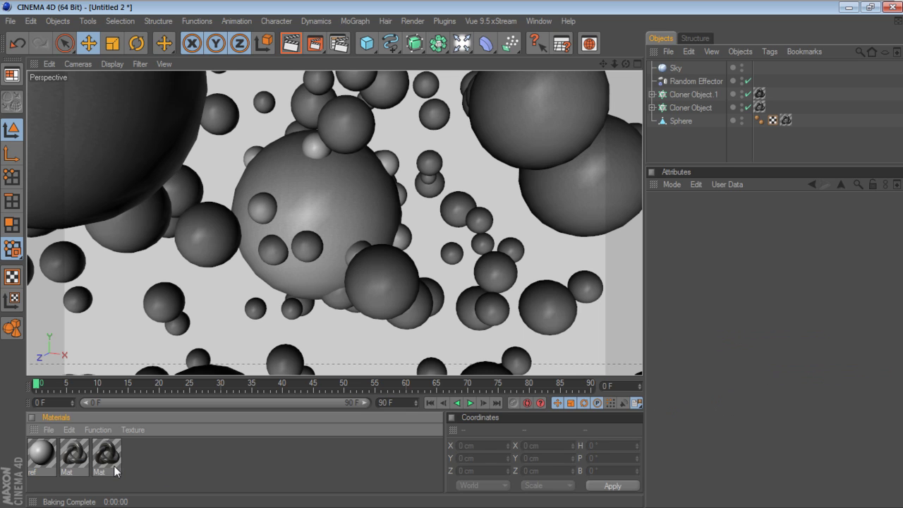
- Disable the Color and Specular channels of the ref material and enable its Luminance channel
{"action": "left_click", "coordinate": [38, 457]}
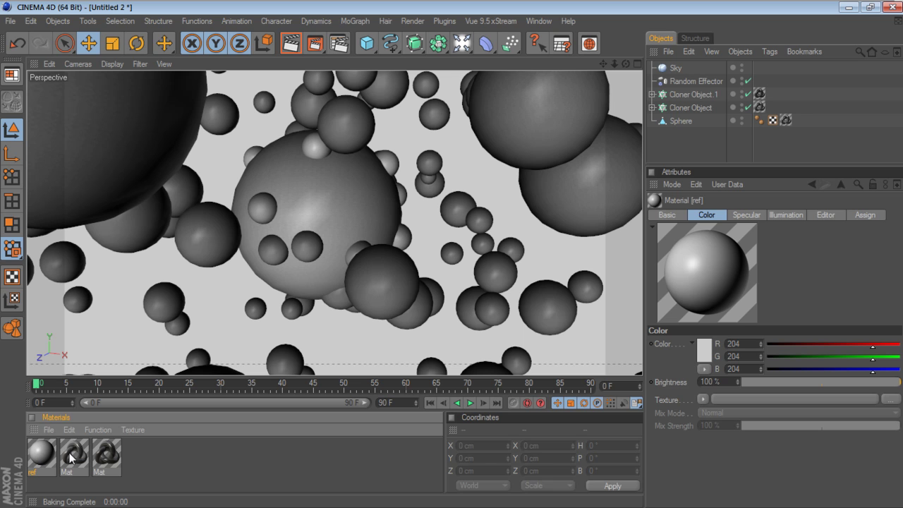
{"action": "double_click", "coordinate": [44, 459]}
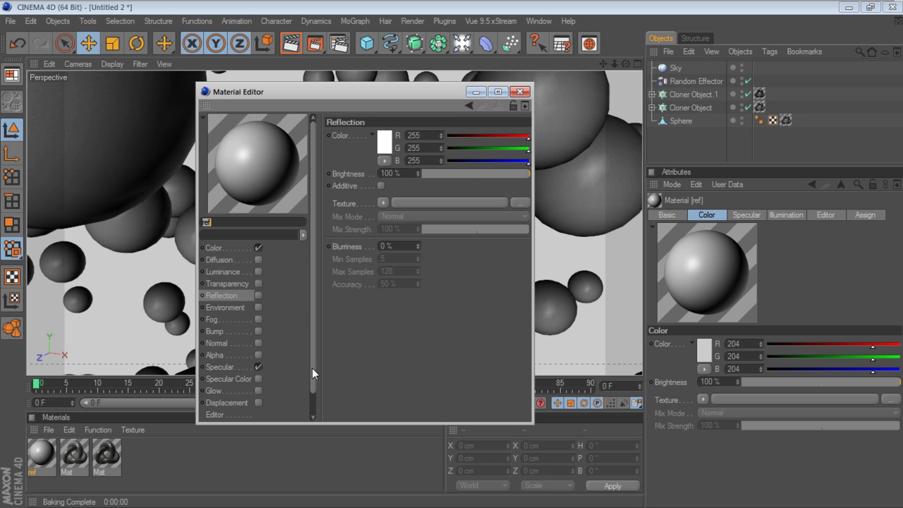
{"action": "left_click", "coordinate": [258, 248]}
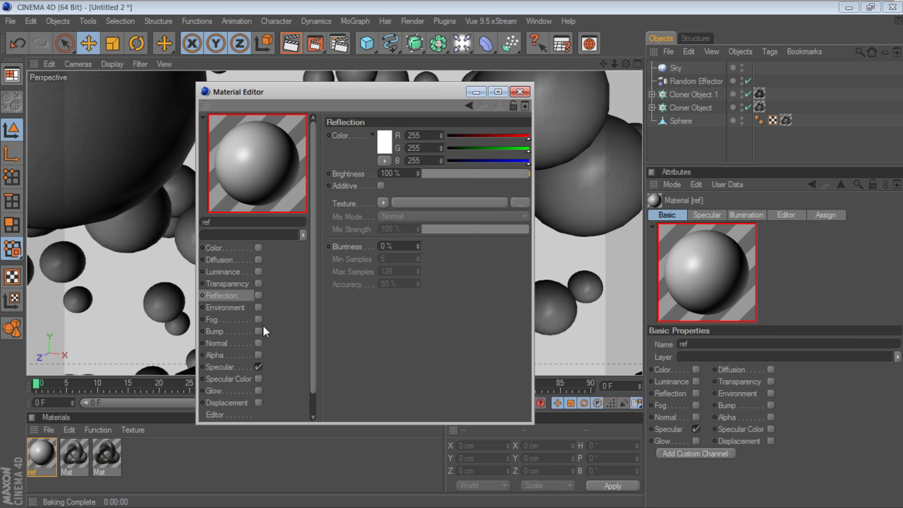
{"action": "left_click", "coordinate": [258, 367]}
{"action": "left_click", "coordinate": [244, 273]}
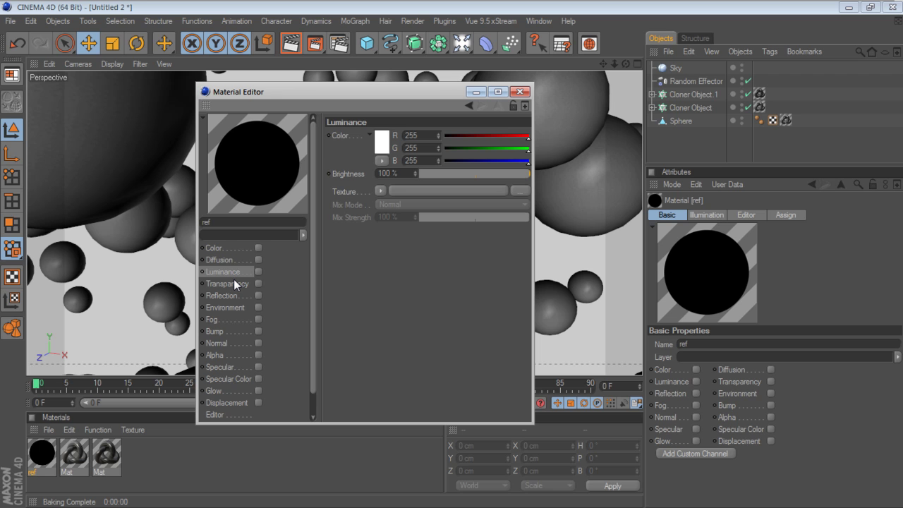
{"action": "left_click", "coordinate": [258, 272]}
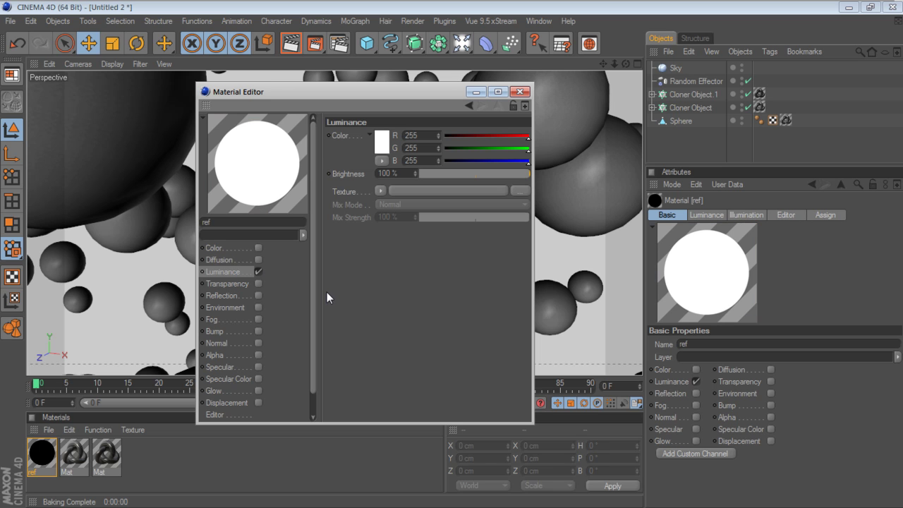
- Load C4dReflection.hdr from the Desktop as the ref material's Luminance texture without copying it to the project, finishing the material edit
{"action": "left_click", "coordinate": [380, 191]}
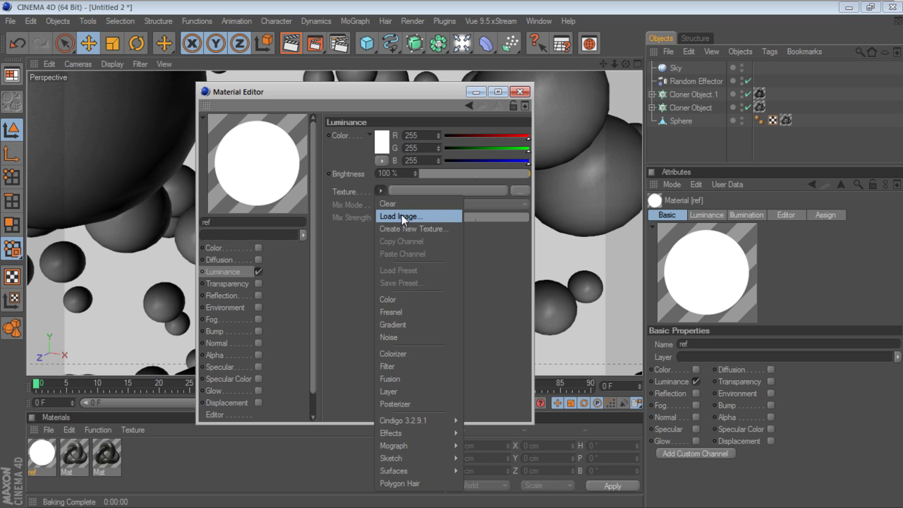
{"action": "left_click", "coordinate": [401, 214]}
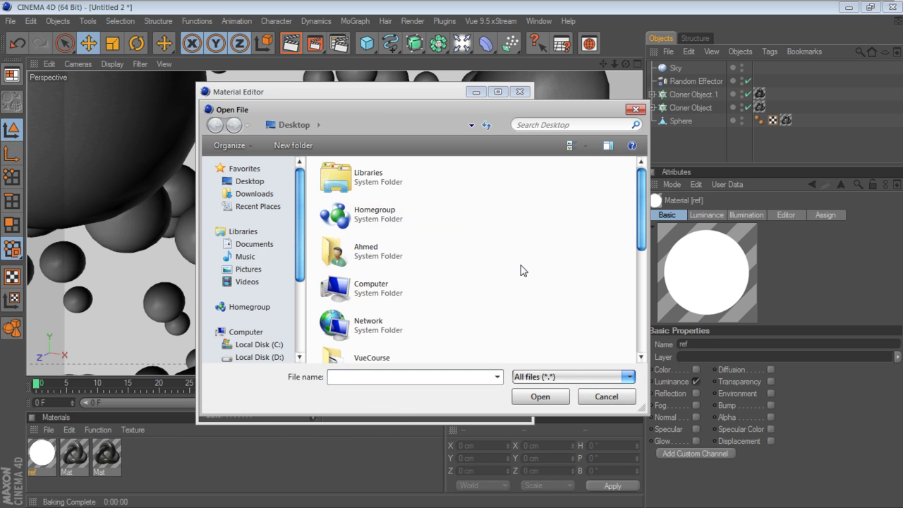
{"action": "scroll", "coordinate": [565, 265], "scroll_direction": "down", "scroll_amount": 5}
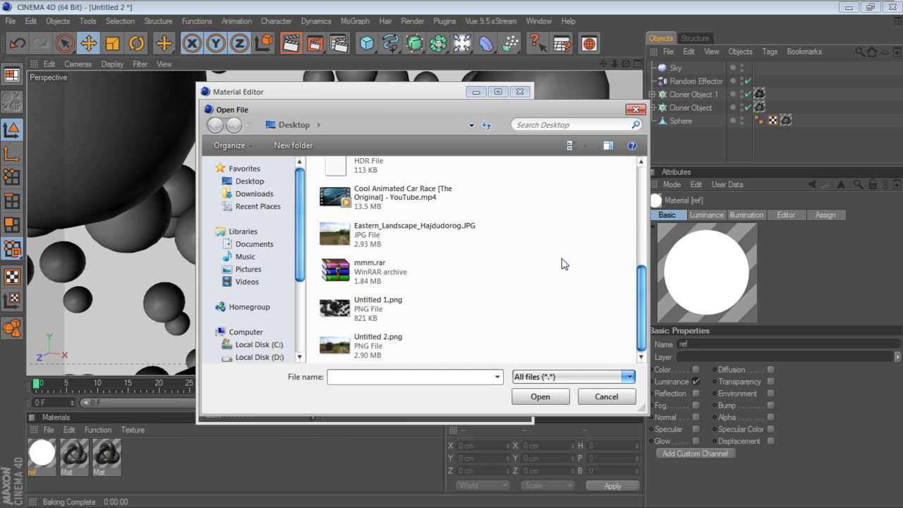
{"action": "left_click", "coordinate": [374, 173]}
{"action": "scroll", "coordinate": [494, 269], "scroll_direction": "up", "scroll_amount": 1}
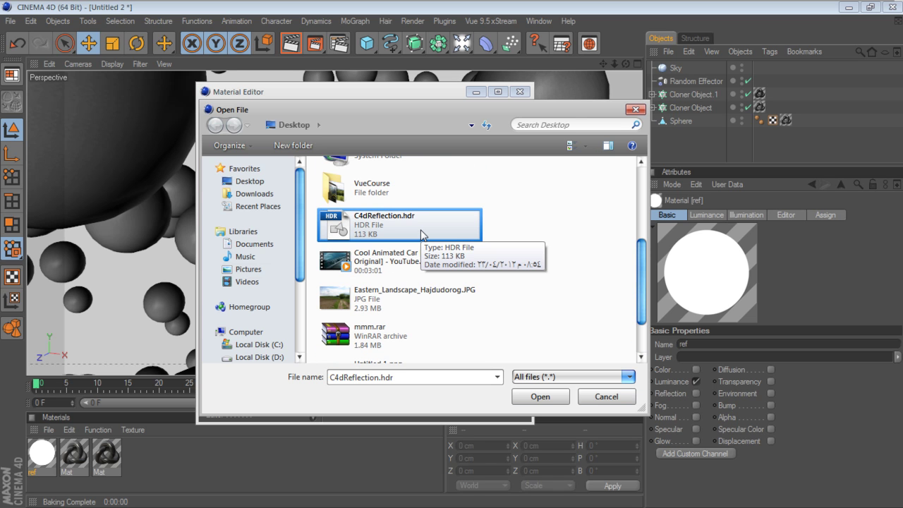
{"action": "left_click", "coordinate": [534, 398]}
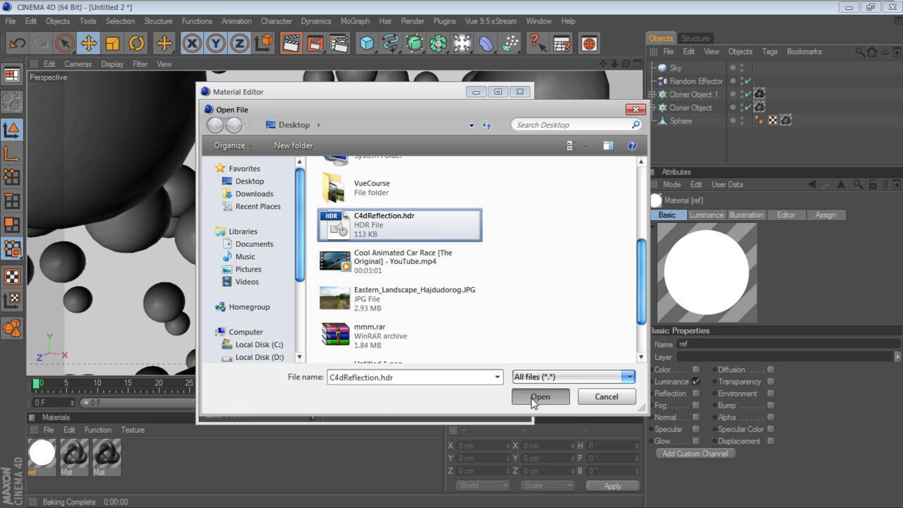
{"action": "left_click", "coordinate": [529, 302]}
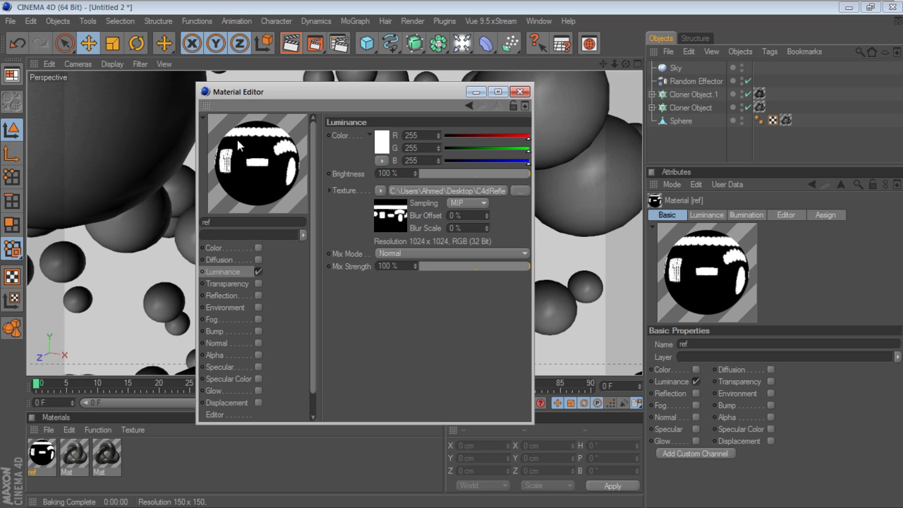
{"action": "left_click", "coordinate": [520, 92]}
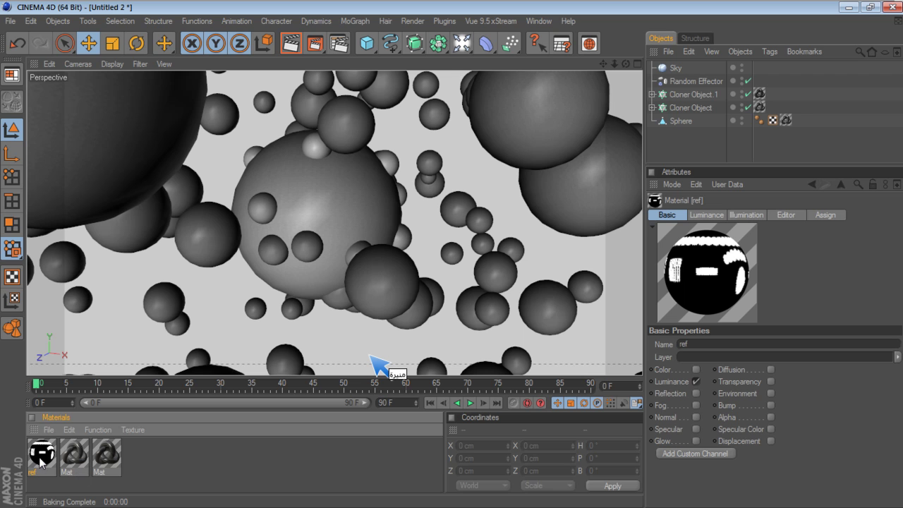
- Apply the ref material to the Sky object and rename that sky ReflectionSky
{"action": "left_click_drag", "start_coordinate": [41, 463], "coordinate": [678, 70]}
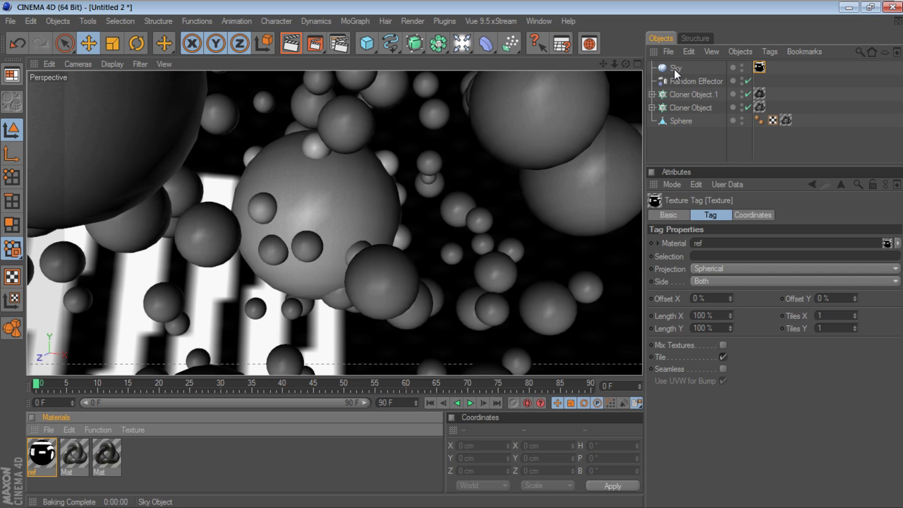
{"action": "left_click", "coordinate": [676, 68]}
{"action": "left_click", "coordinate": [684, 147]}
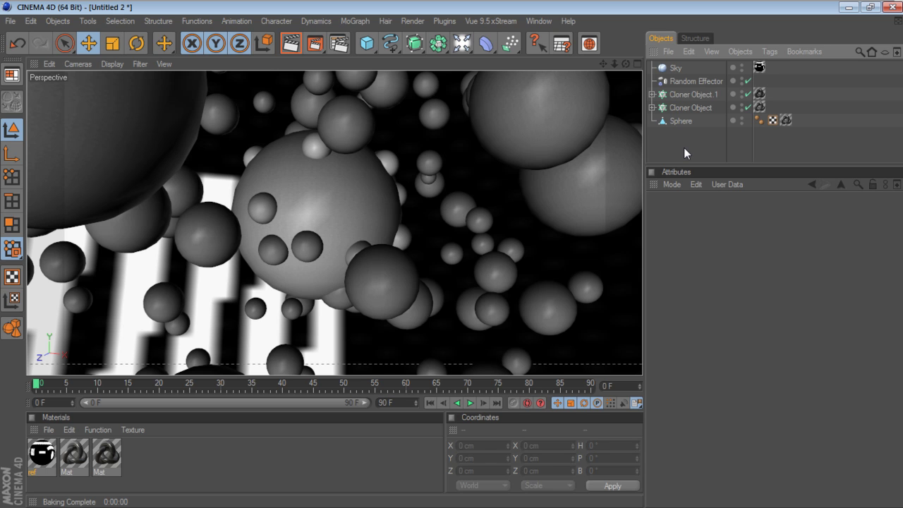
{"action": "left_click", "coordinate": [678, 71]}
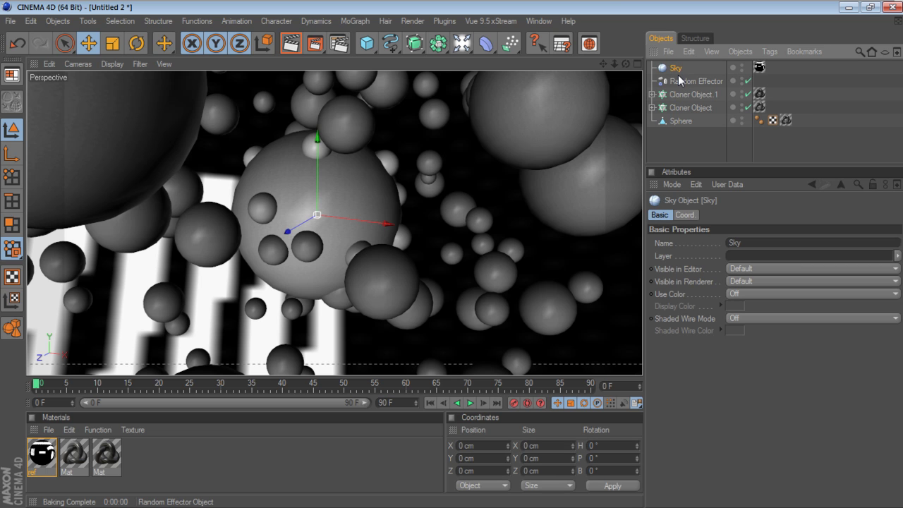
{"action": "double_click", "coordinate": [678, 68]}
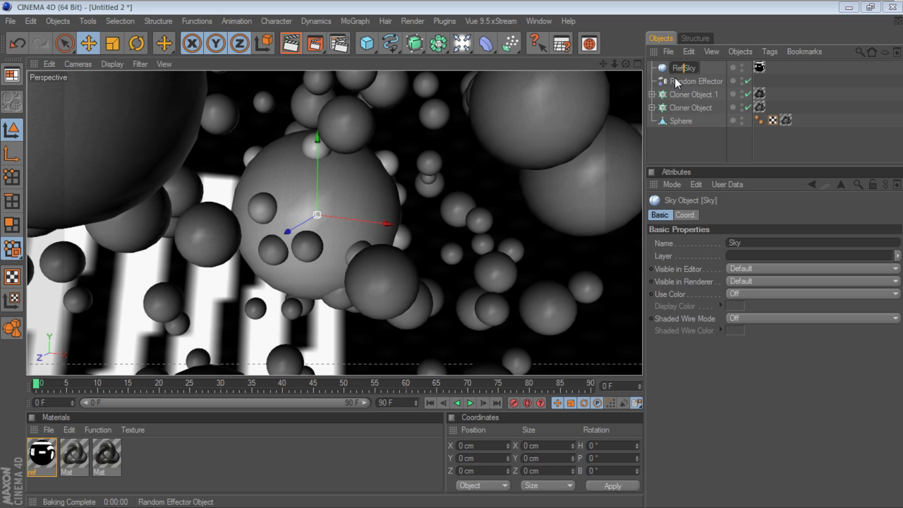
{"action": "type", "text": "ReflectionSky"}
{"action": "key", "text": "Return"}
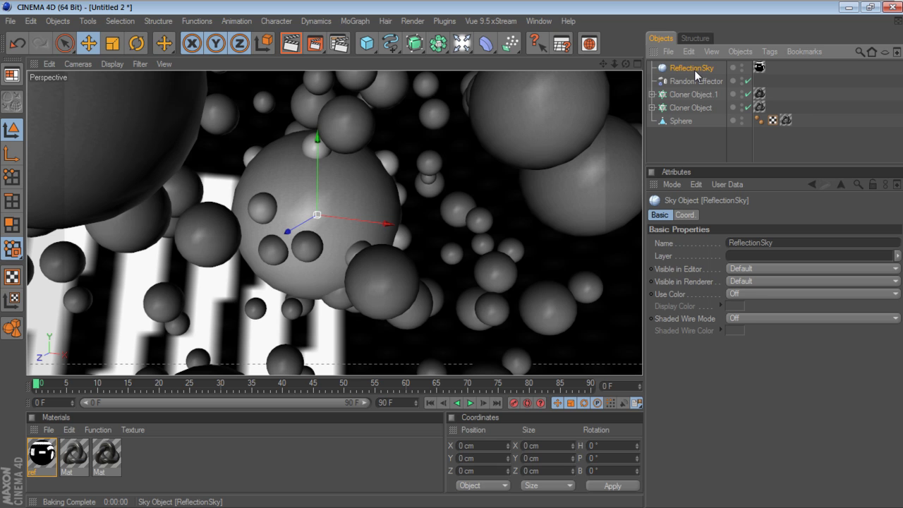
- Add a Compositing tag to ReflectionSky and turn off Seen by Camera
{"action": "right_click", "coordinate": [694, 69]}
{"action": "mouse_move", "coordinate": [708, 14]}
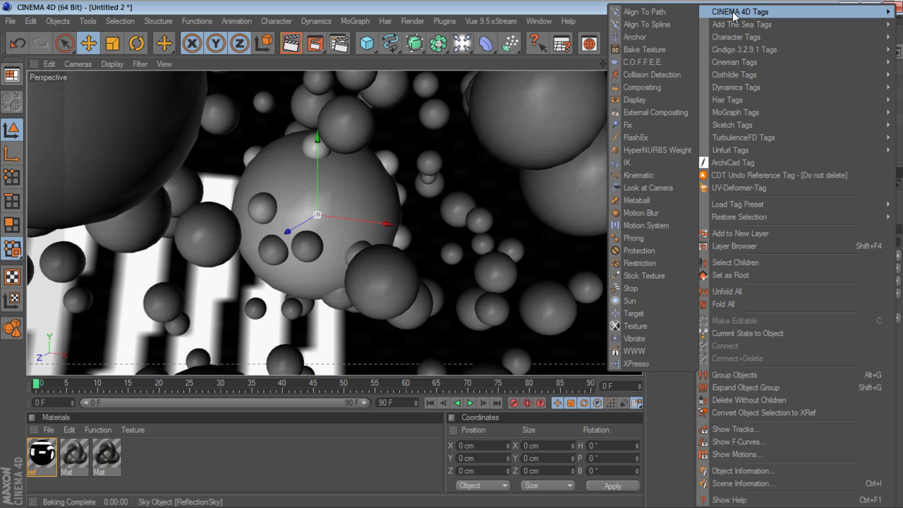
{"action": "left_click", "coordinate": [650, 87]}
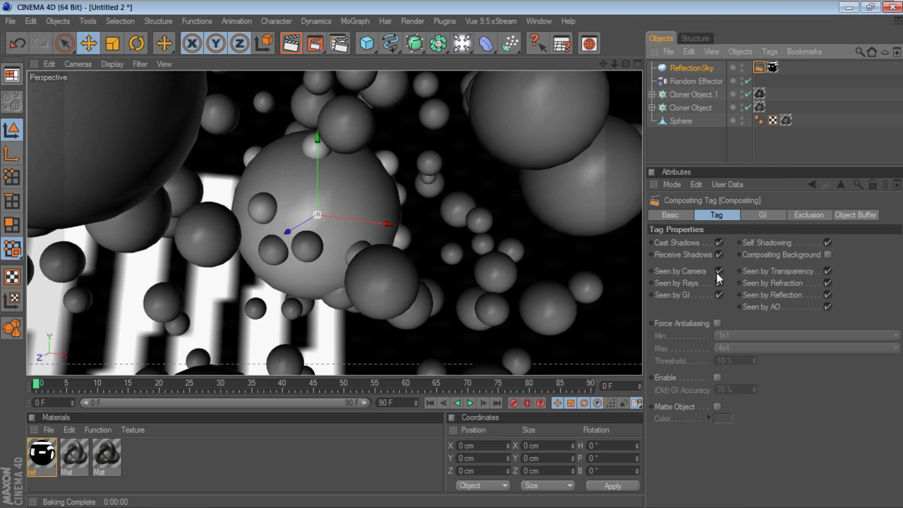
{"action": "left_click", "coordinate": [719, 272]}
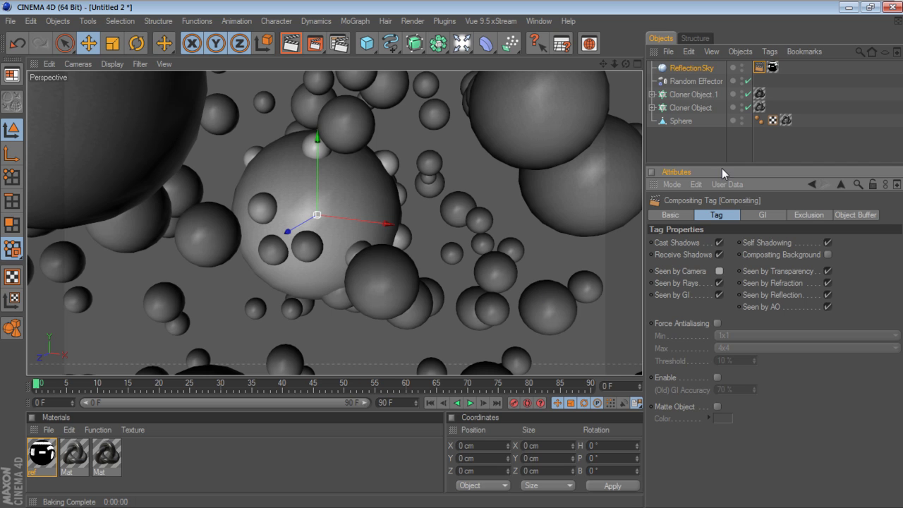
- Add a second Sky object to the scene
{"action": "left_click", "coordinate": [463, 47]}
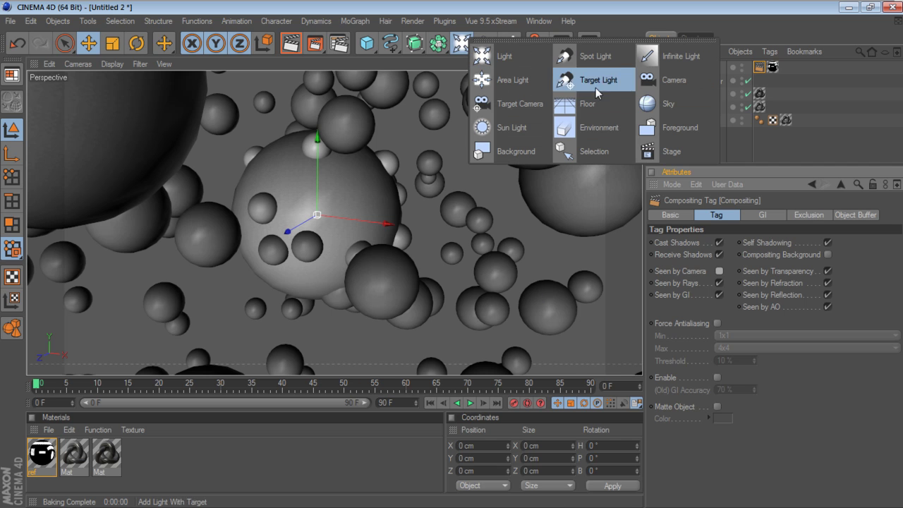
{"action": "left_click", "coordinate": [657, 104]}
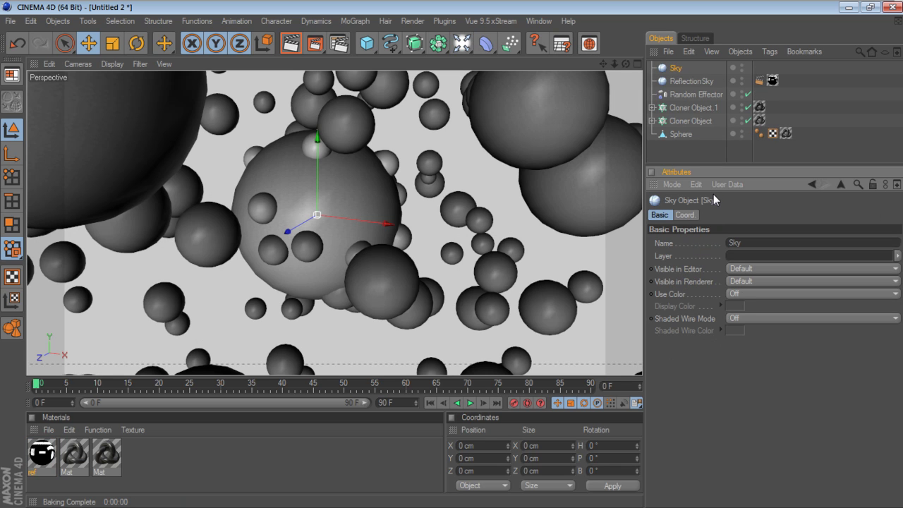
- Rename the new Sky object as BGSky
{"action": "double_click", "coordinate": [677, 68]}
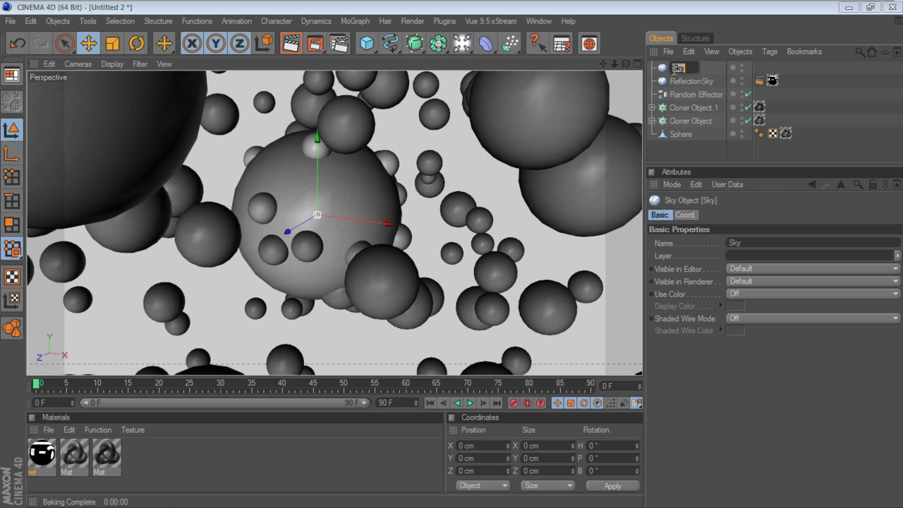
{"action": "type", "text": "TG"}
{"action": "key", "text": "Return"}
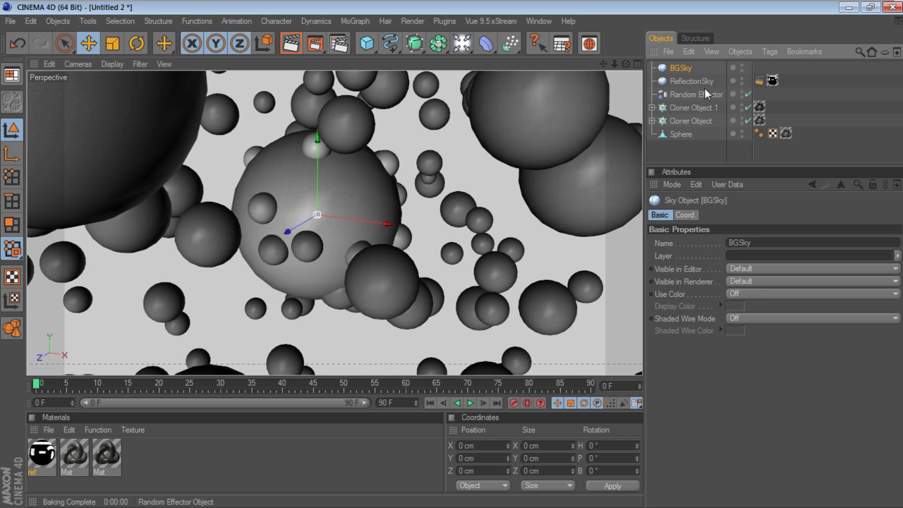
- Add a Compositing tag to BGSky and turn off Seen by Rays, leaving the BGSky object selected
{"action": "right_click", "coordinate": [688, 73]}
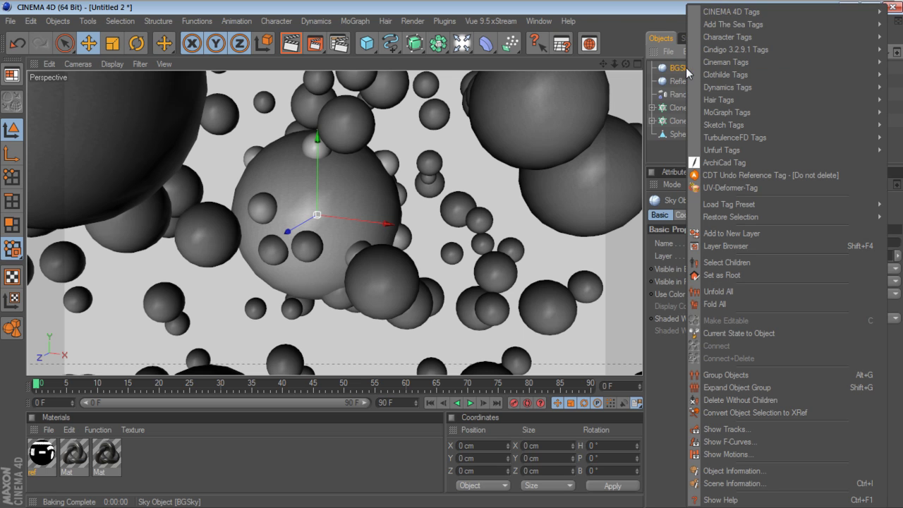
{"action": "mouse_move", "coordinate": [716, 12]}
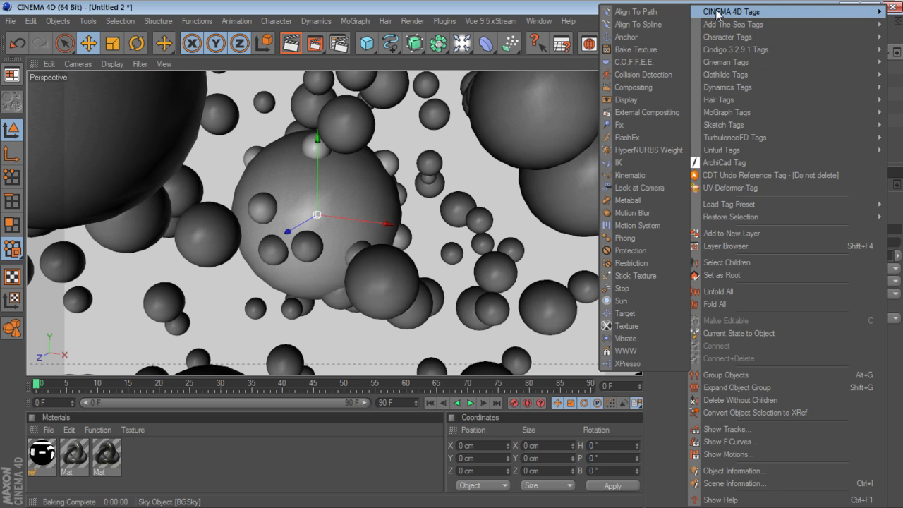
{"action": "left_click", "coordinate": [635, 88]}
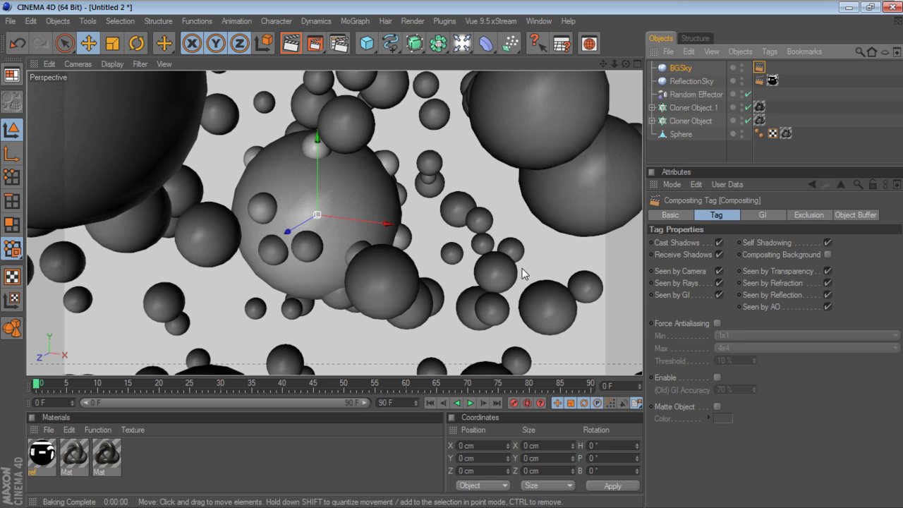
{"action": "left_click", "coordinate": [719, 283]}
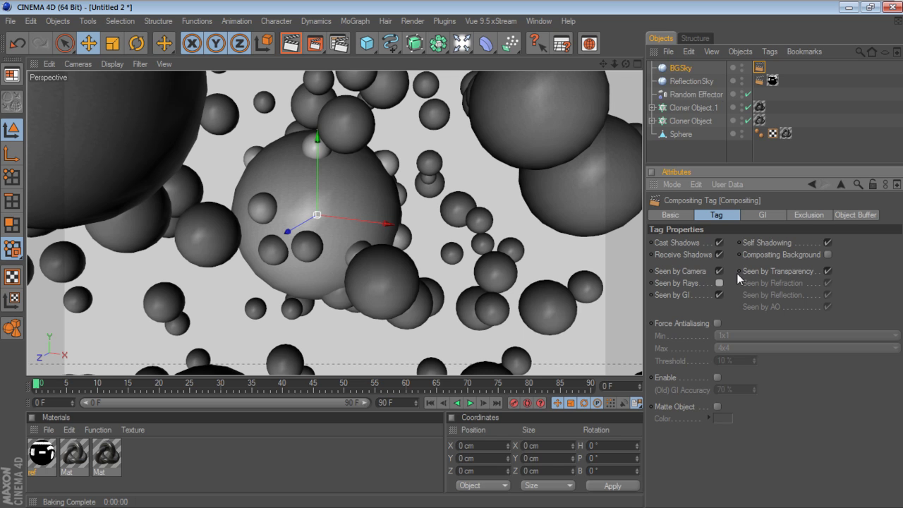
{"action": "left_click", "coordinate": [706, 82]}
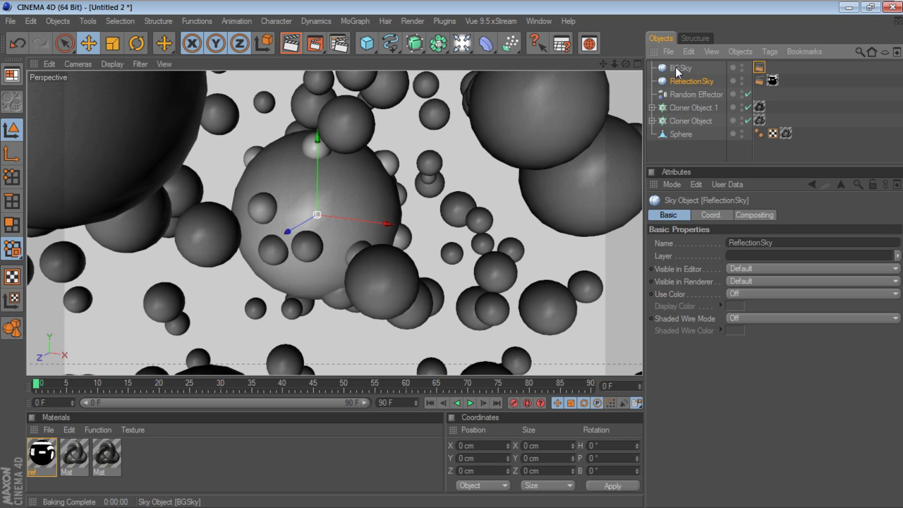
{"action": "left_click", "coordinate": [678, 69]}
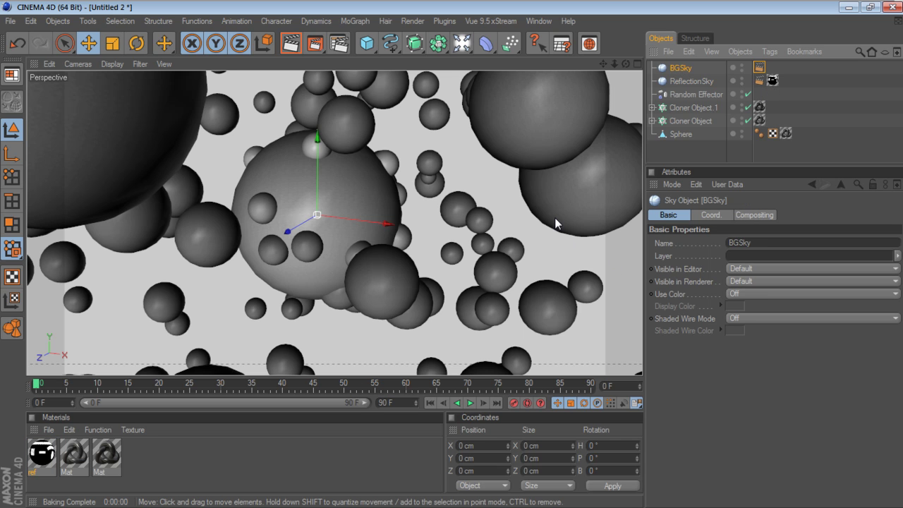